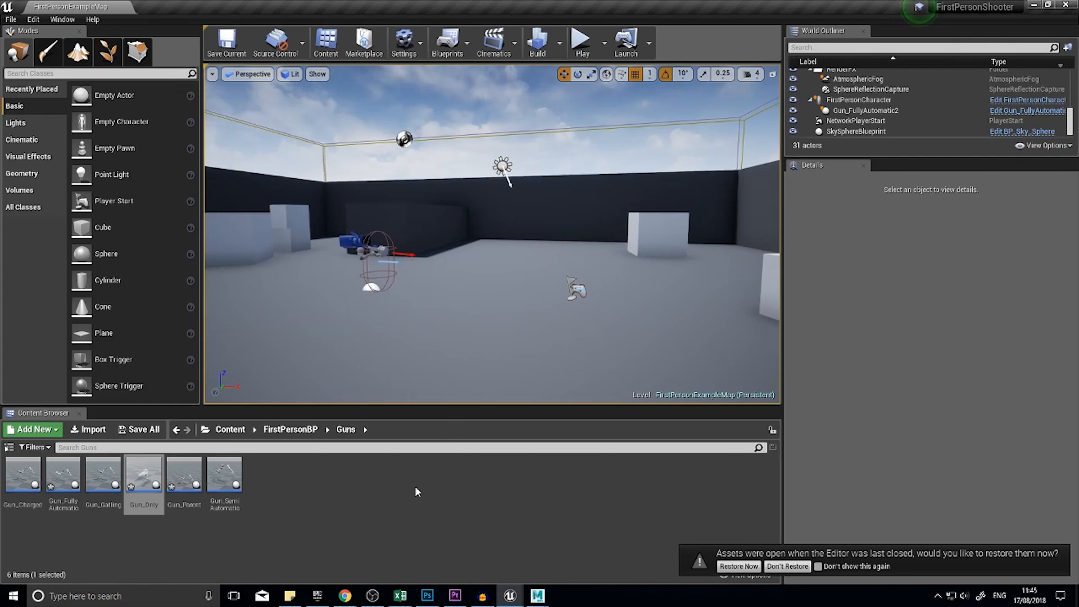
# Step: Place nine instances of the Gun_Only blueprint spread out across the open floor near the stacked cubes
pyautogui.press('w')
pyautogui.moveTo(509, 292); pyautogui.dragTo(448, 301, button='right')
pyautogui.press('w')
pyautogui.press('s')
pyautogui.press('d')
pyautogui.press('w')
pyautogui.press('d')
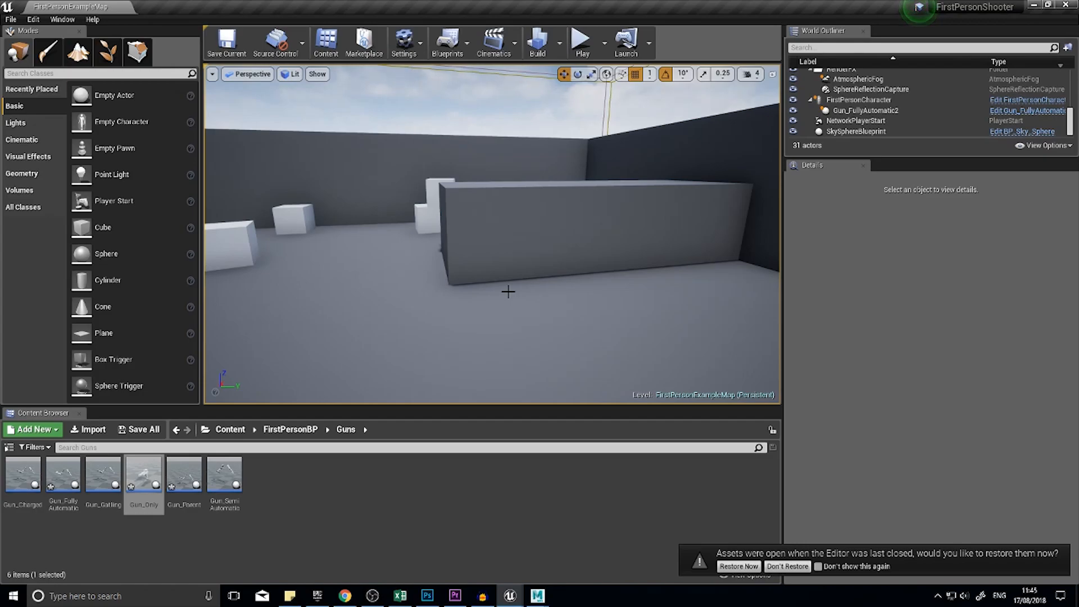
pyautogui.moveTo(450, 281)
pyautogui.mouseDown(button='right')
pyautogui.moveTo(416, 298)
pyautogui.moveTo(483, 270)
pyautogui.moveTo(506, 292)
pyautogui.moveTo(449, 293)
pyautogui.moveTo(439, 315)
pyautogui.moveTo(450, 277)
pyautogui.moveTo(467, 274)
pyautogui.mouseUp(button='right')
pyautogui.moveTo(147, 471); pyautogui.dragTo(425, 280)
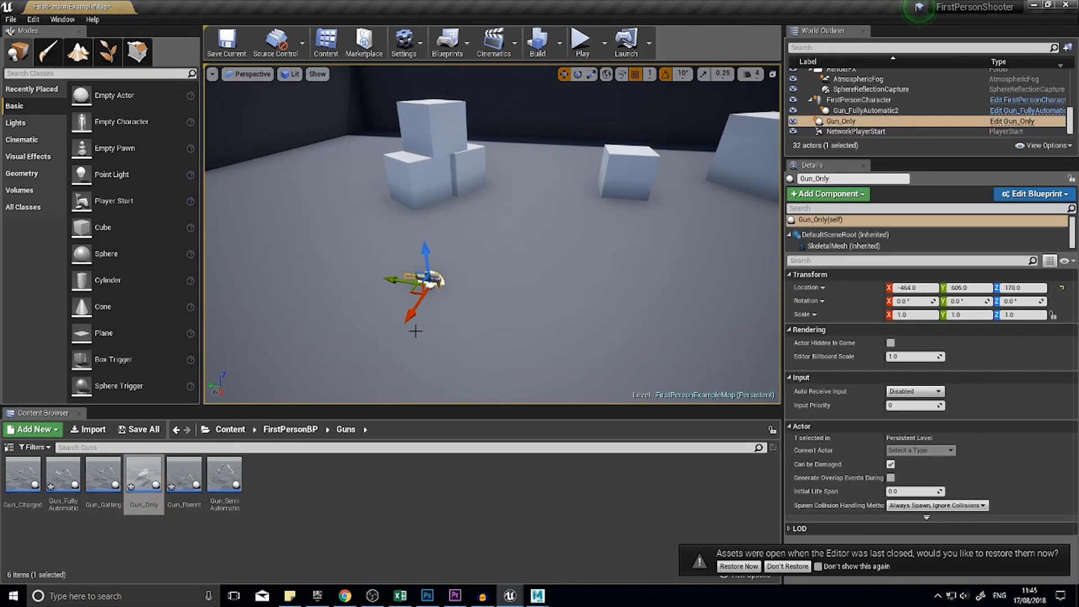
pyautogui.moveTo(144, 473); pyautogui.dragTo(499, 300)
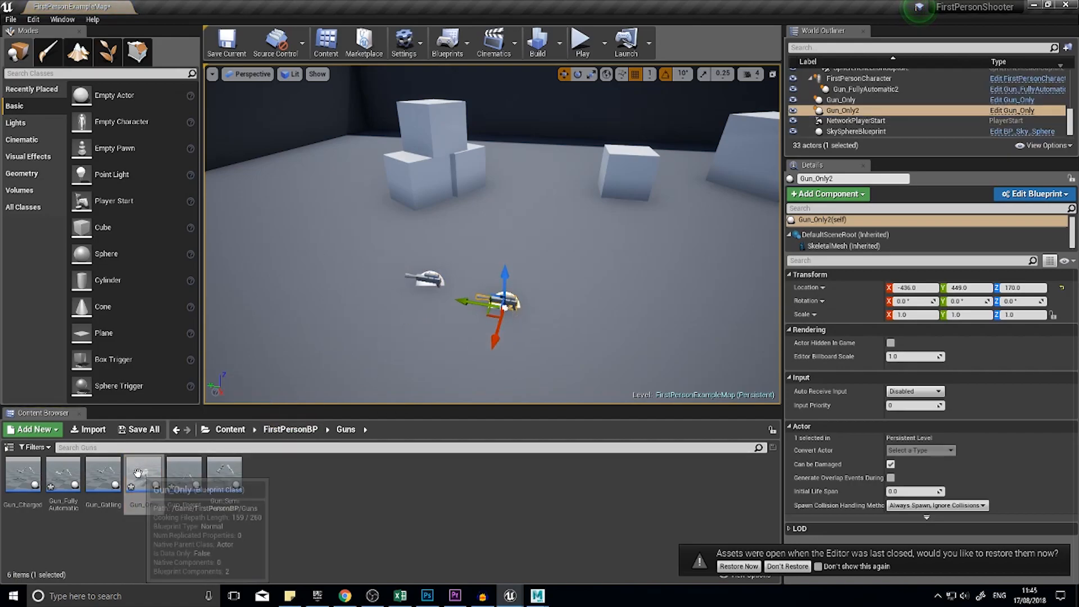
pyautogui.moveTo(143, 473); pyautogui.dragTo(282, 325)
pyautogui.moveTo(144, 473); pyautogui.dragTo(408, 239)
pyautogui.moveTo(144, 473); pyautogui.dragTo(488, 227)
pyautogui.moveTo(144, 474); pyautogui.dragTo(564, 259)
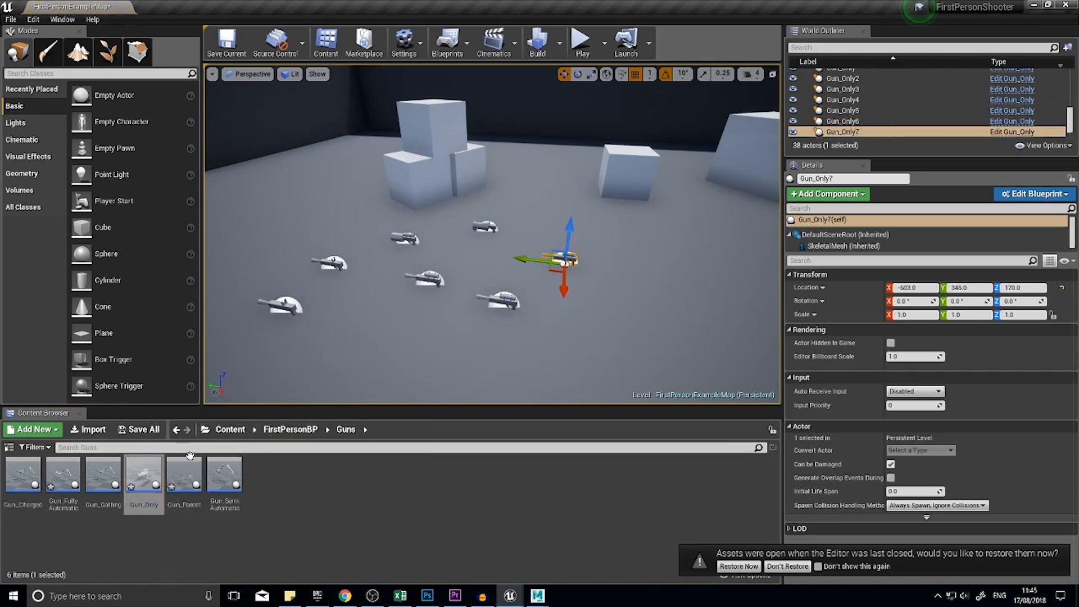
pyautogui.moveTo(143, 473); pyautogui.dragTo(365, 359)
pyautogui.moveTo(364, 360); pyautogui.dragTo(429, 376, button='right')
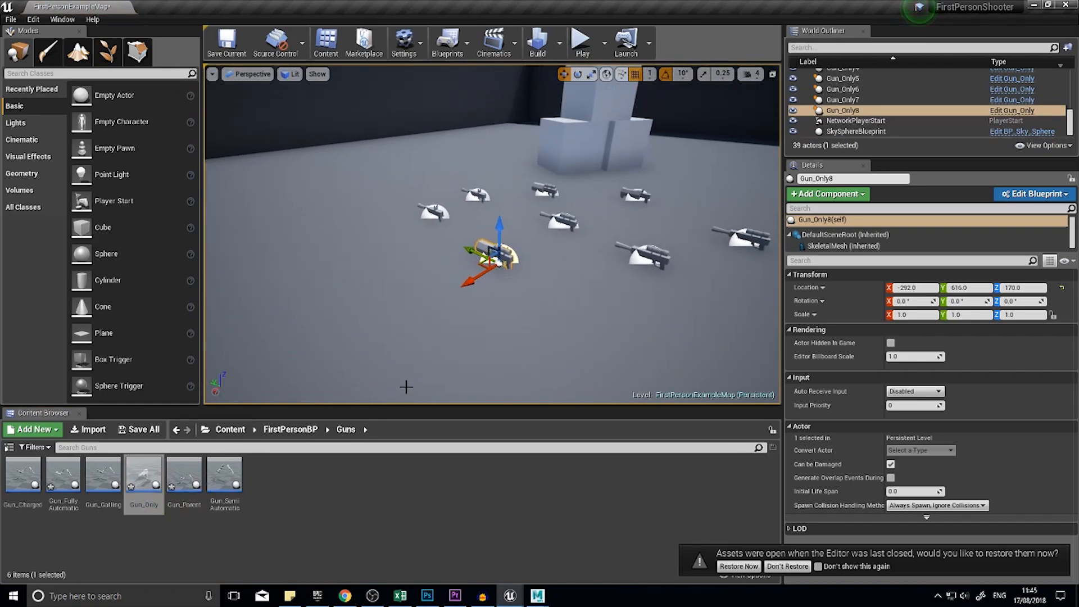
pyautogui.moveTo(134, 484); pyautogui.dragTo(422, 199)
pyautogui.moveTo(421, 200); pyautogui.dragTo(450, 214, button='right')
# Step: Play the level and walk around the placed guns to compare their assembled parts, ending the play session when done
pyautogui.click(582, 44)
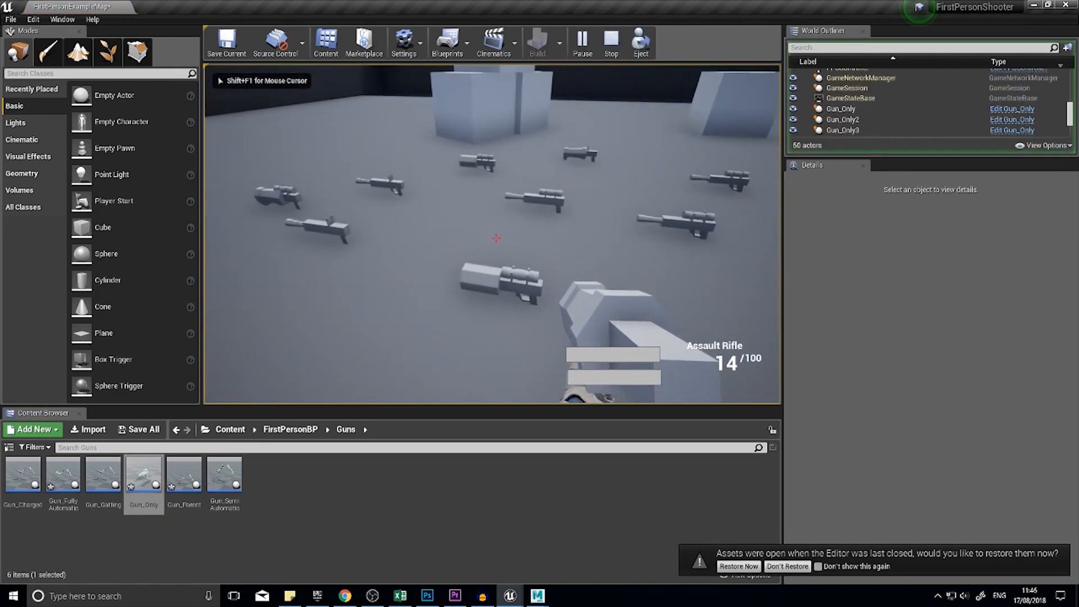
pyautogui.press('w')
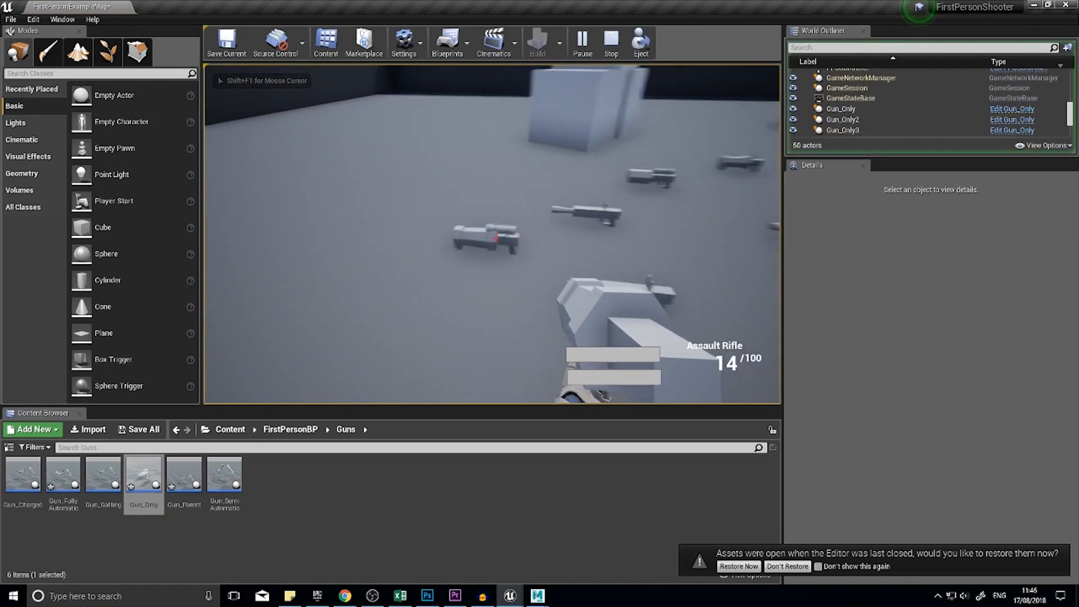
pyautogui.press('w')
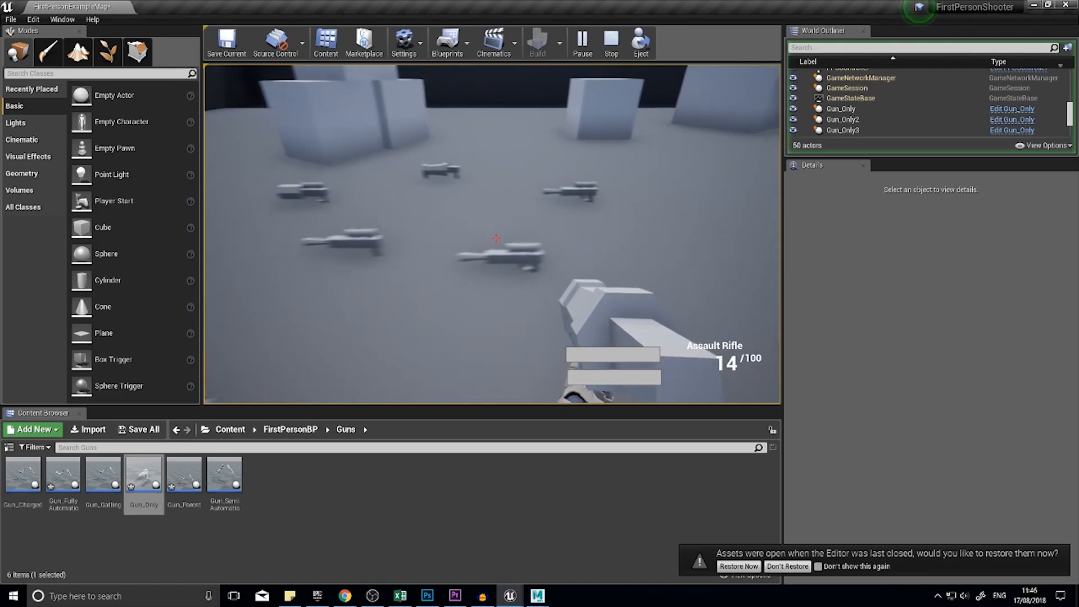
pyautogui.press('w')
pyautogui.press('a')
pyautogui.press('a')
pyautogui.press('s')
pyautogui.press('s')
pyautogui.press('a')
pyautogui.press('d')
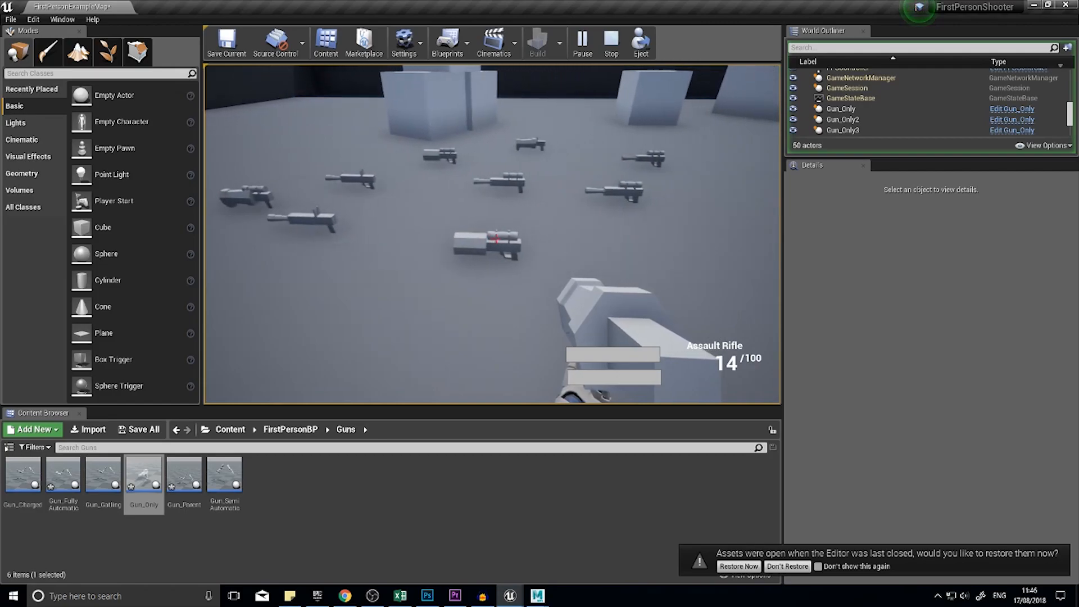
pyautogui.press('w')
pyautogui.press('s')
pyautogui.press('w')
pyautogui.press('s')
pyautogui.press('w')
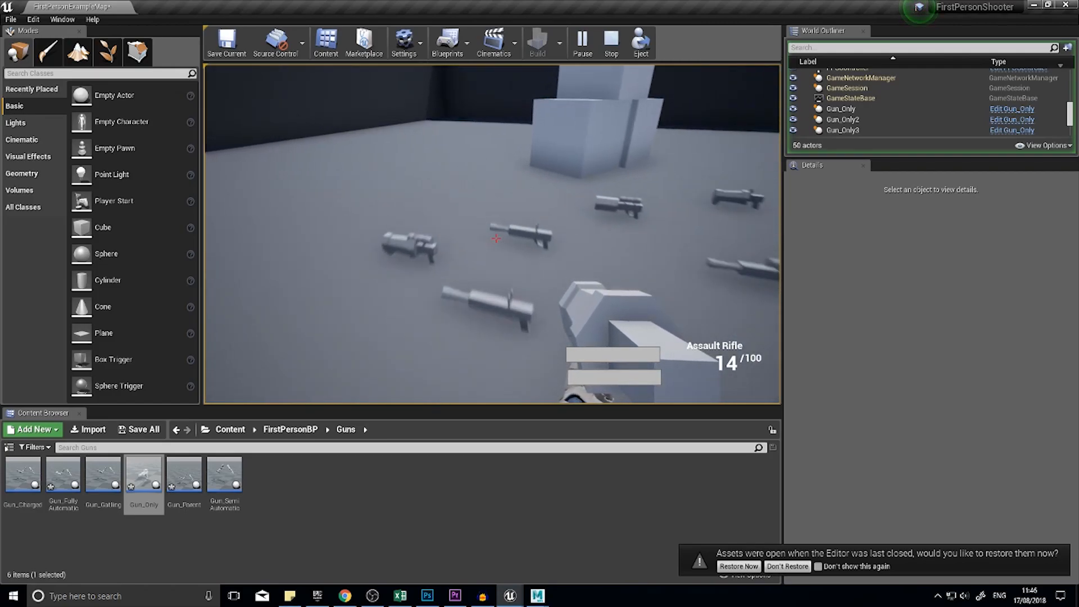
pyautogui.press('s')
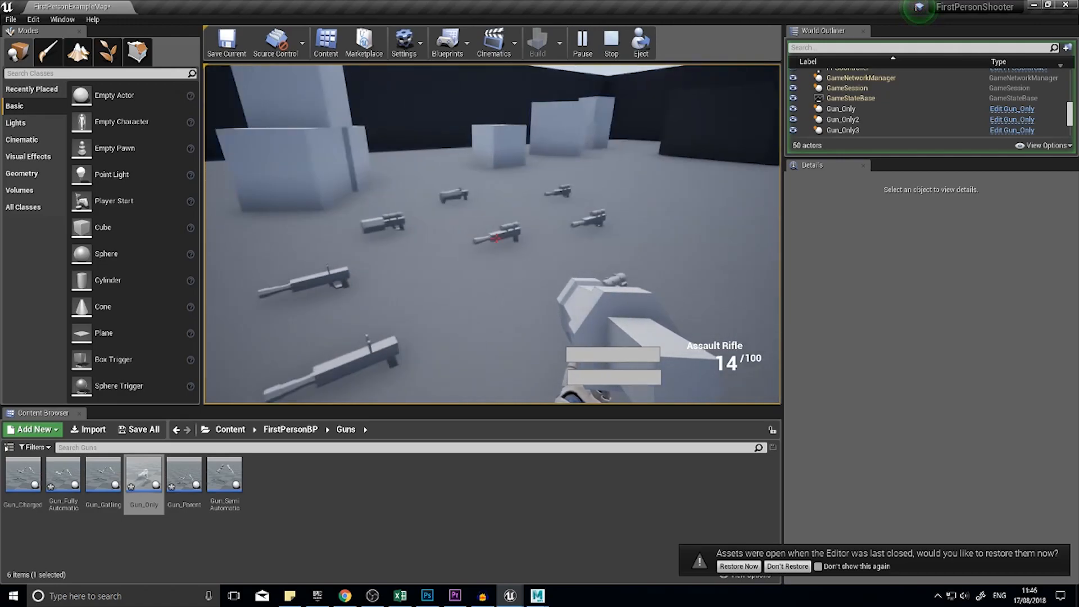
pyautogui.press('w')
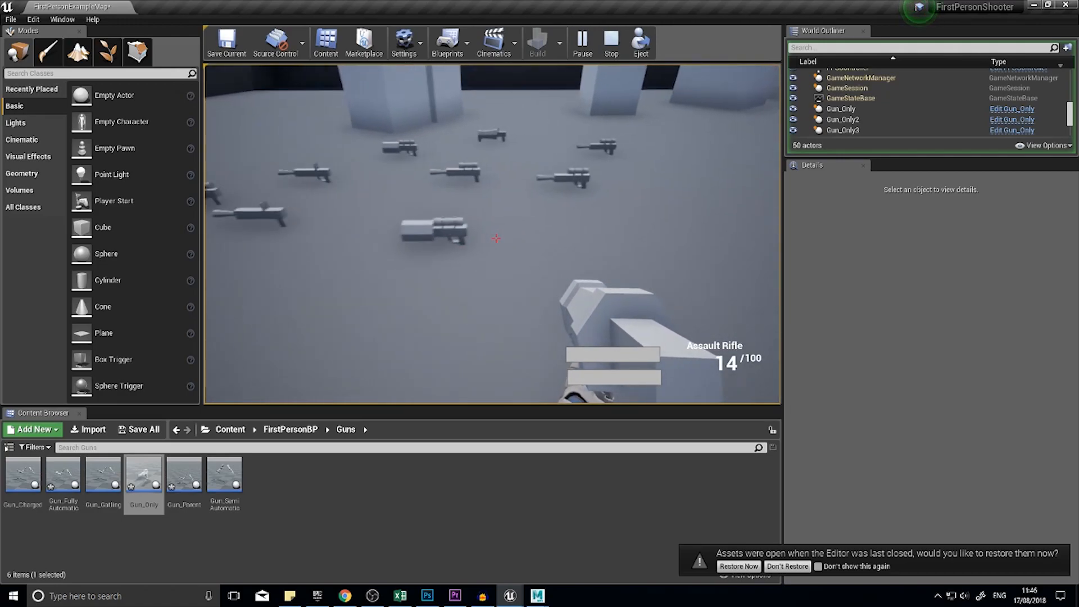
pyautogui.press('w')
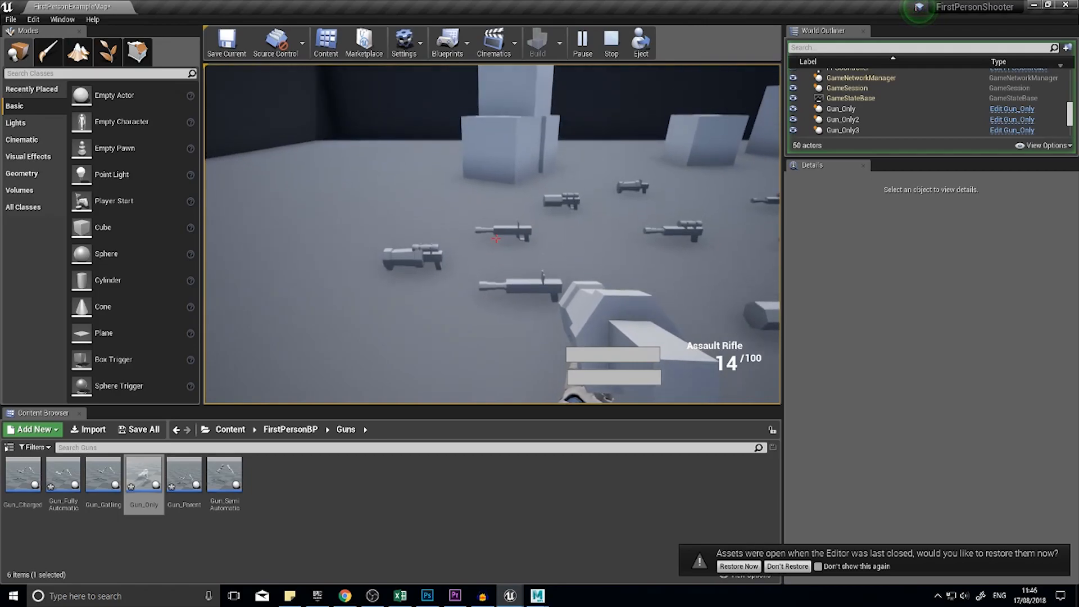
pyautogui.press('s')
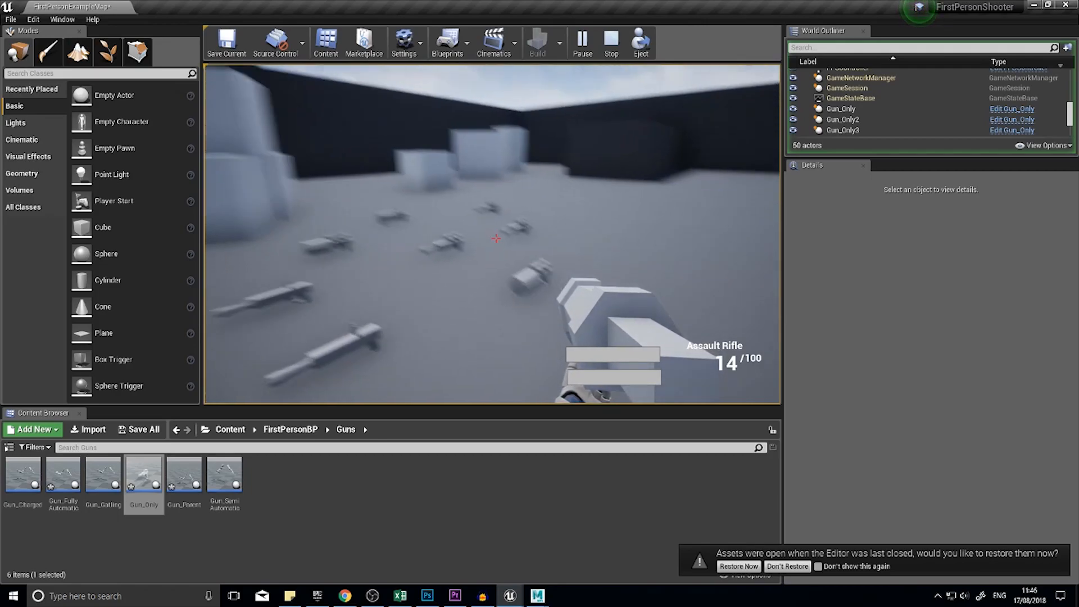
pyautogui.press('w')
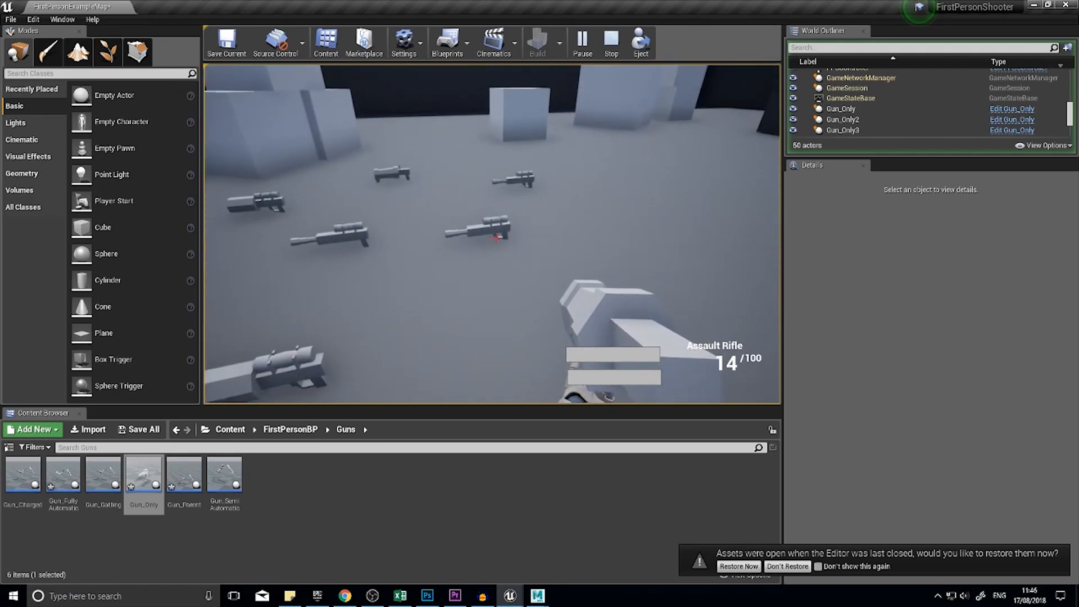
pyautogui.press('Escape')
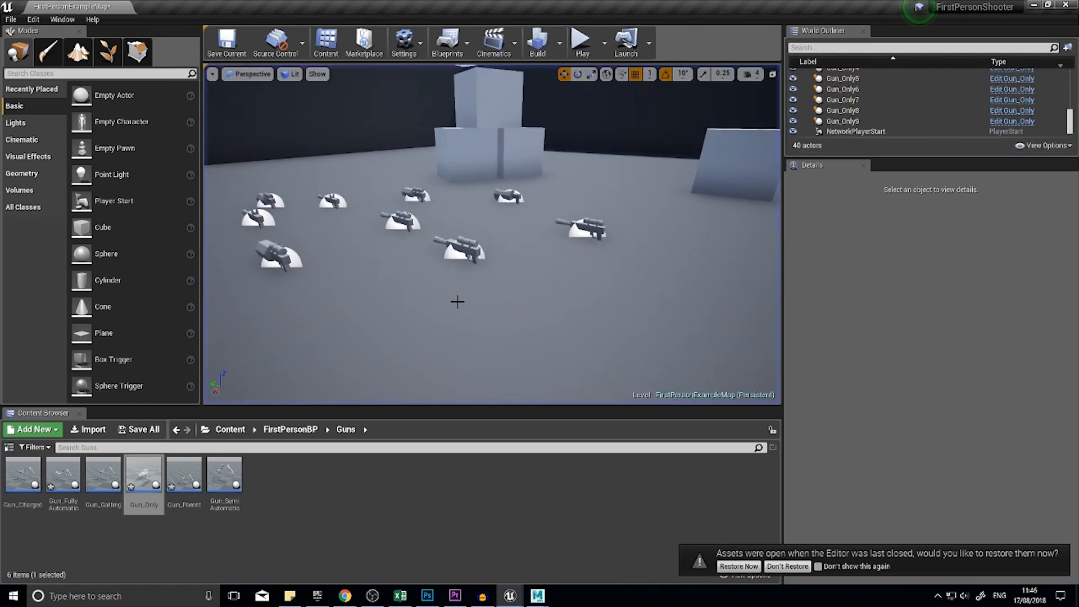
# Step: Switch to the gun parts scene in Maya and collapse the Tool Settings to enlarge the perspective view
pyautogui.press('w')
pyautogui.moveTo(534, 242); pyautogui.dragTo(370, 200, button='right')
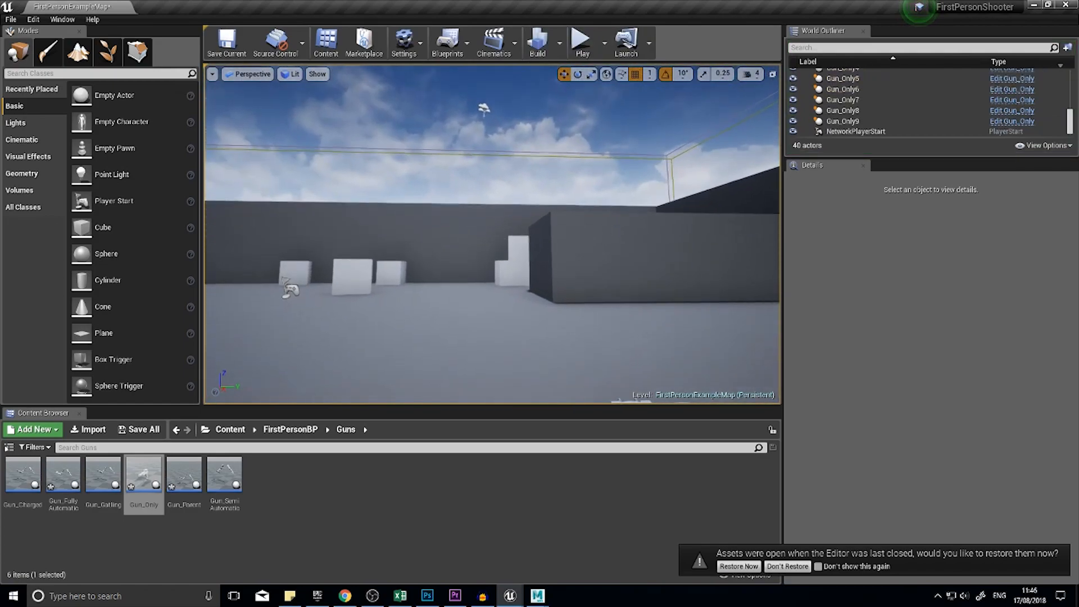
pyautogui.moveTo(537, 596)
pyautogui.click(590, 565)
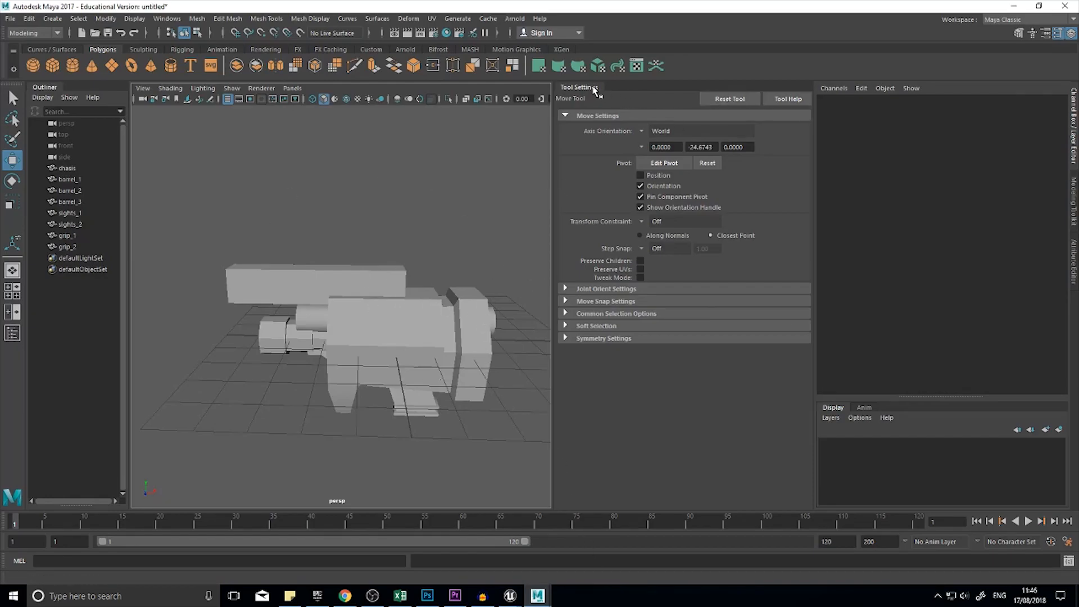
pyautogui.click(595, 90)
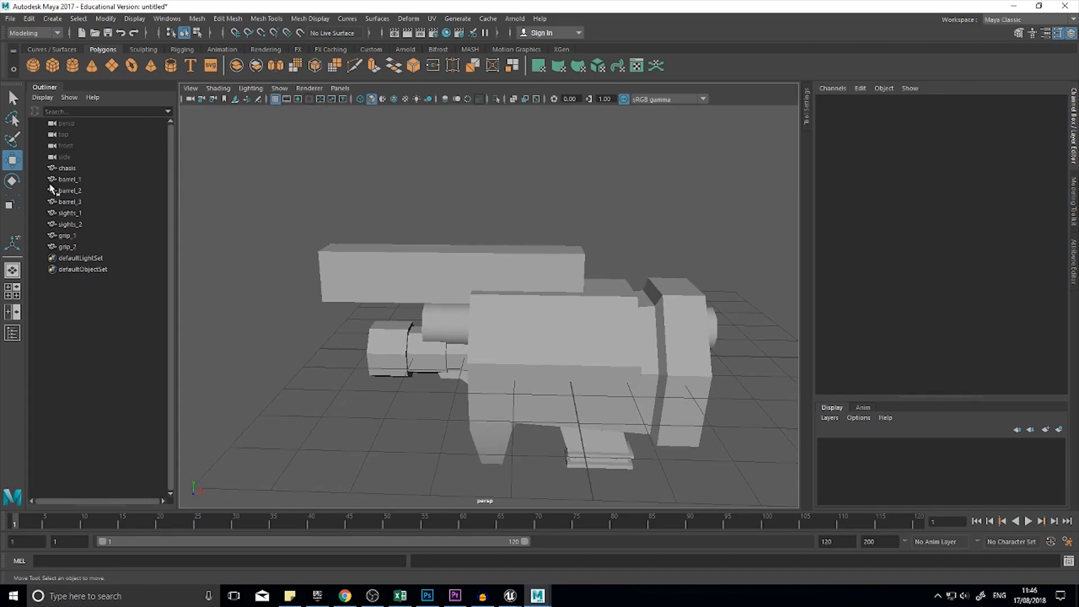
# Step: Isolate the chasis mesh in the perspective view
pyautogui.click(76, 180)
pyautogui.click(72, 169)
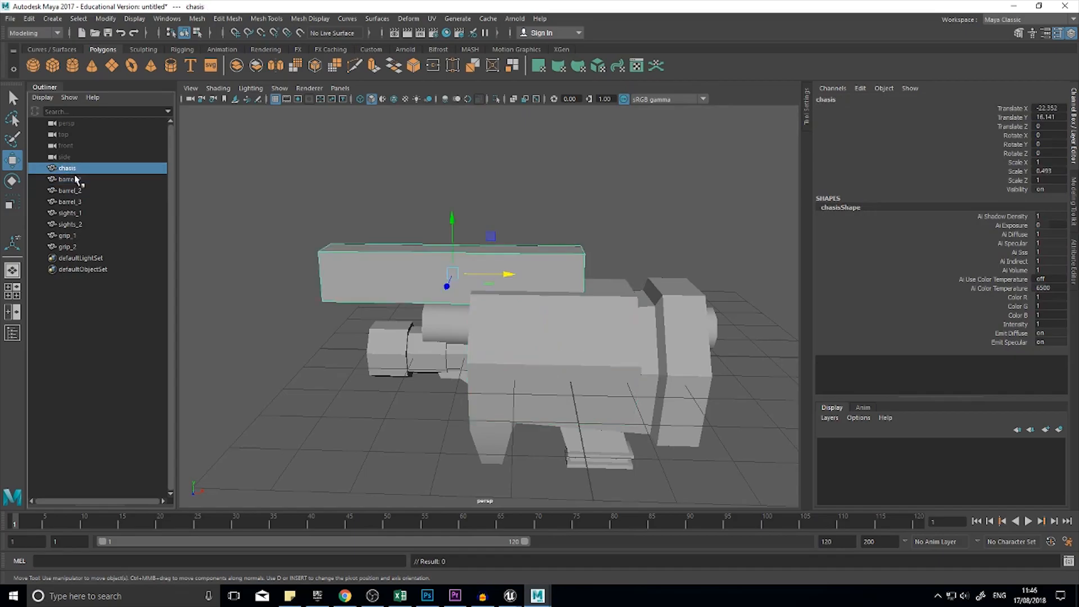
pyautogui.hotkey('ctrl', '1')
pyautogui.keyDown('alt'); pyautogui.moveTo(453, 385); pyautogui.dragTo(582, 382); pyautogui.keyUp('alt')
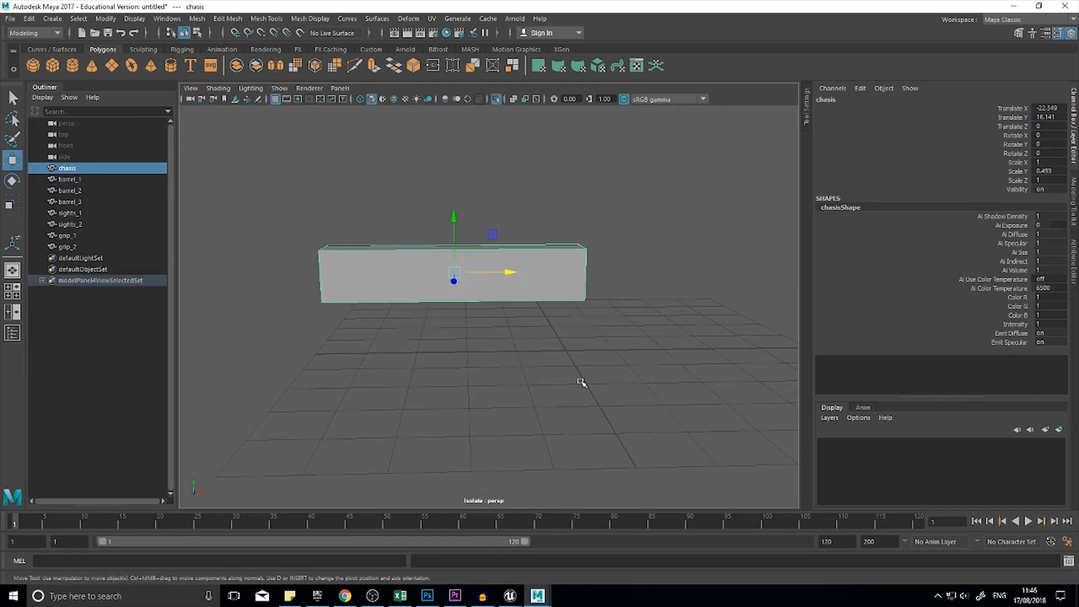
# Step: Examine the isolated chasis block's front, side, top and end faces from several angles
pyautogui.click(568, 351)
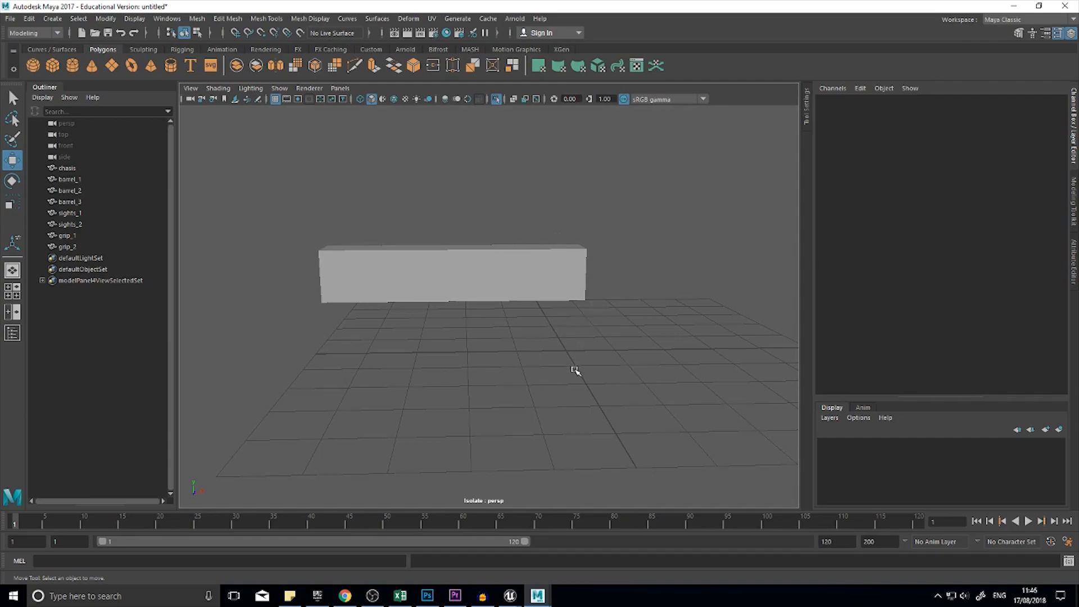
pyautogui.keyDown('alt'); pyautogui.moveTo(576, 383); pyautogui.dragTo(573, 370); pyautogui.keyUp('alt')
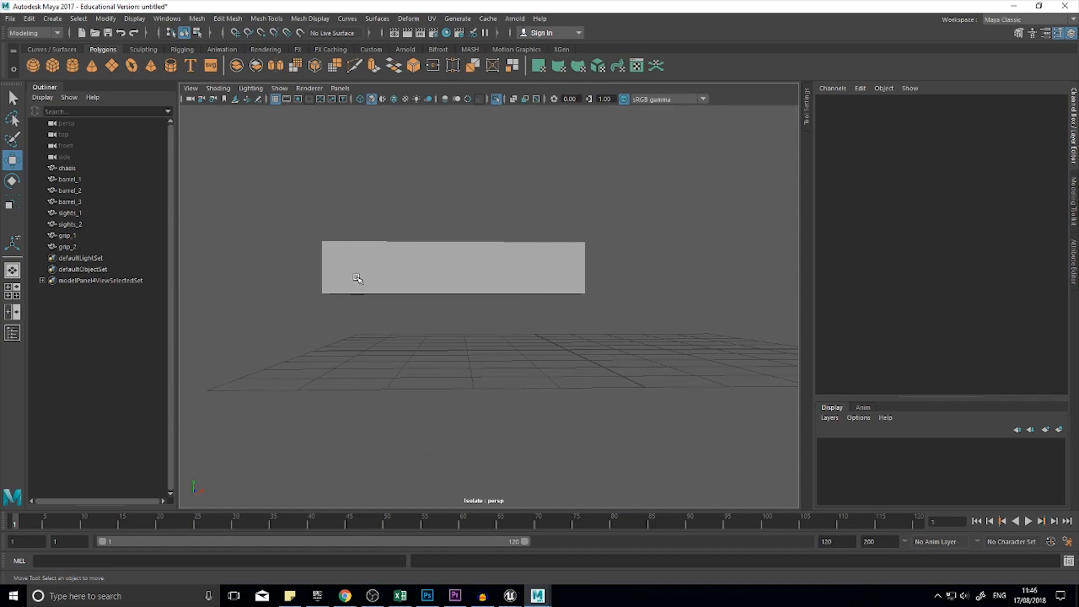
pyautogui.keyDown('alt'); pyautogui.moveTo(568, 244); pyautogui.dragTo(581, 322); pyautogui.keyUp('alt')
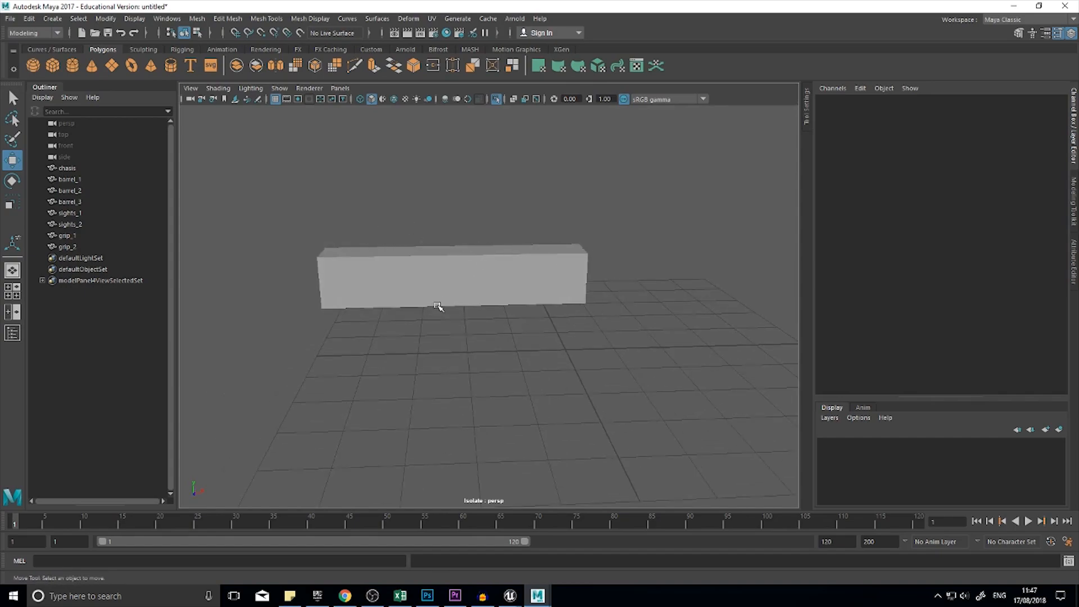
pyautogui.keyDown('alt'); pyautogui.moveTo(438, 304); pyautogui.dragTo(472, 286); pyautogui.keyUp('alt')
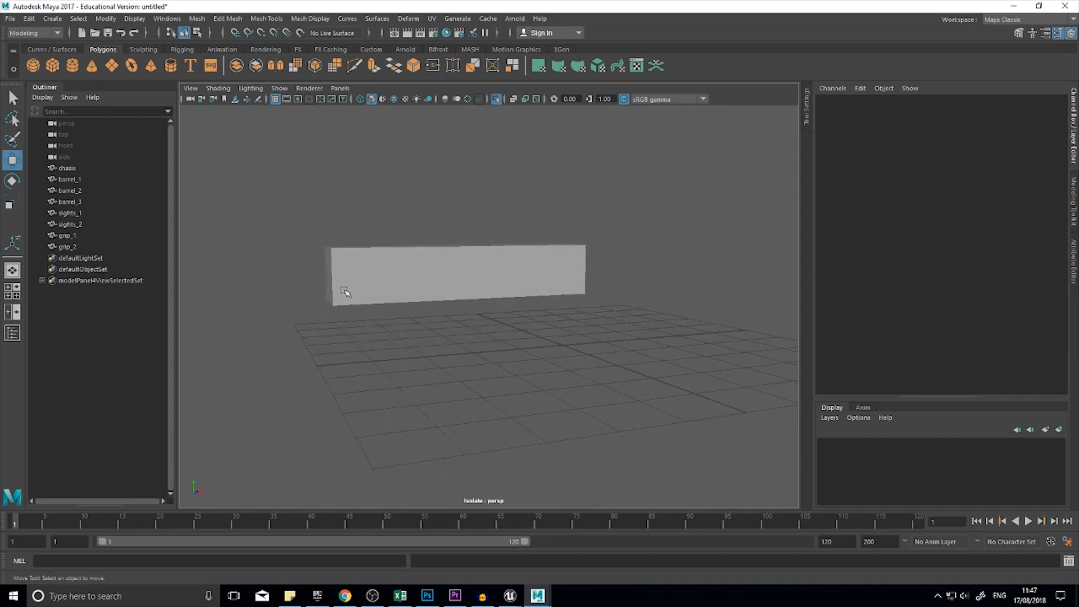
pyautogui.keyDown('alt'); pyautogui.moveTo(448, 360); pyautogui.dragTo(506, 361); pyautogui.keyUp('alt')
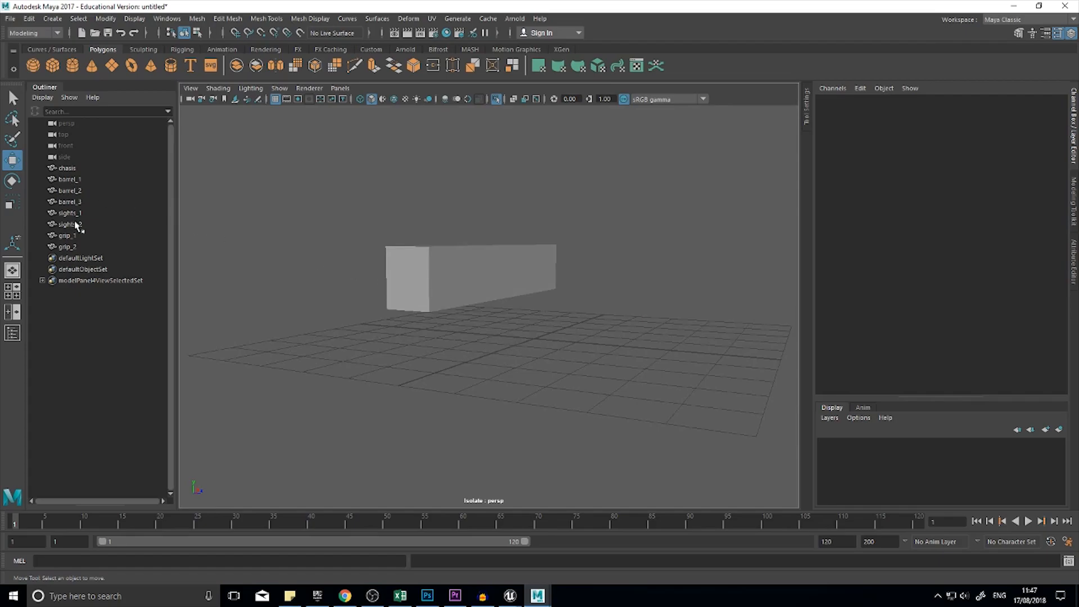
pyautogui.keyDown('alt'); pyautogui.moveTo(453, 308); pyautogui.dragTo(412, 338); pyautogui.keyUp('alt')
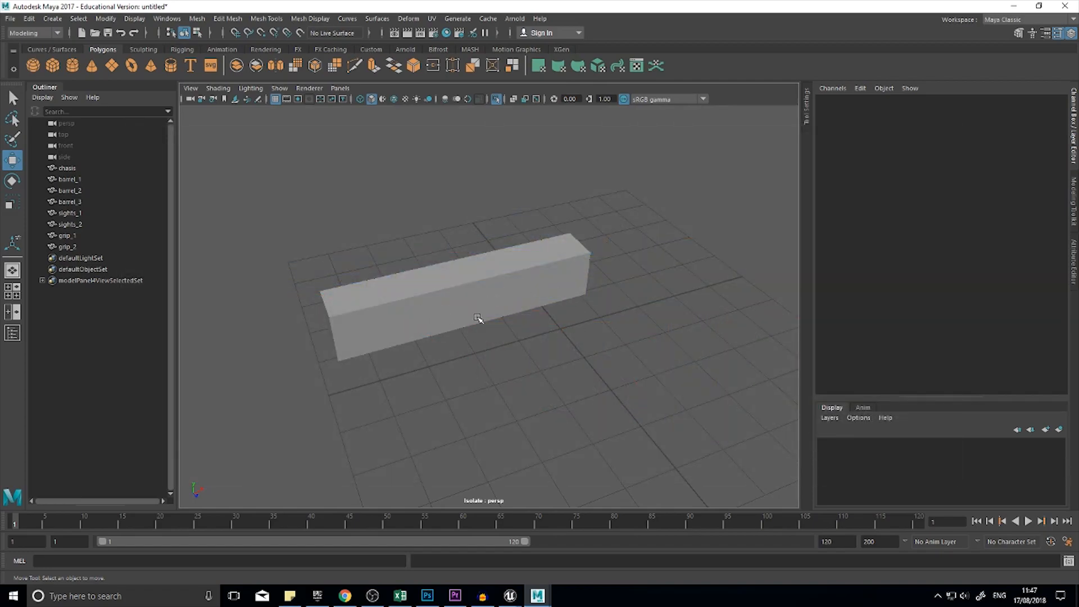
pyautogui.keyDown('alt'); pyautogui.moveTo(508, 373); pyautogui.dragTo(358, 318); pyautogui.keyUp('alt')
pyautogui.keyDown('alt'); pyautogui.moveTo(558, 278); pyautogui.dragTo(534, 320); pyautogui.keyUp('alt')
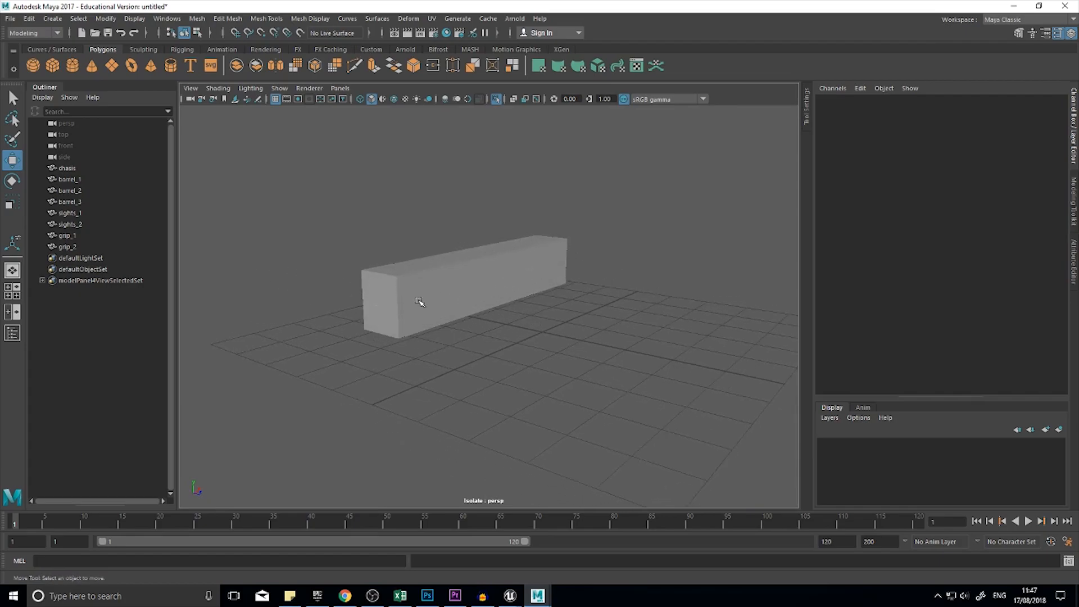
pyautogui.keyDown('alt'); pyautogui.moveTo(505, 262); pyautogui.dragTo(453, 335); pyautogui.keyUp('alt')
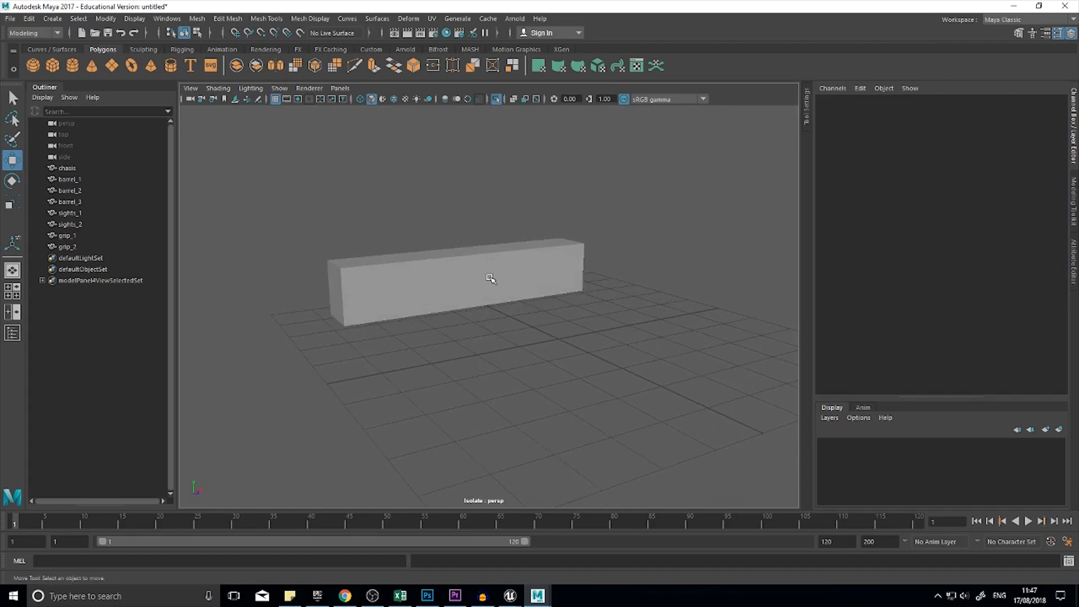
pyautogui.keyDown('alt'); pyautogui.moveTo(316, 238); pyautogui.dragTo(356, 277); pyautogui.keyUp('alt')
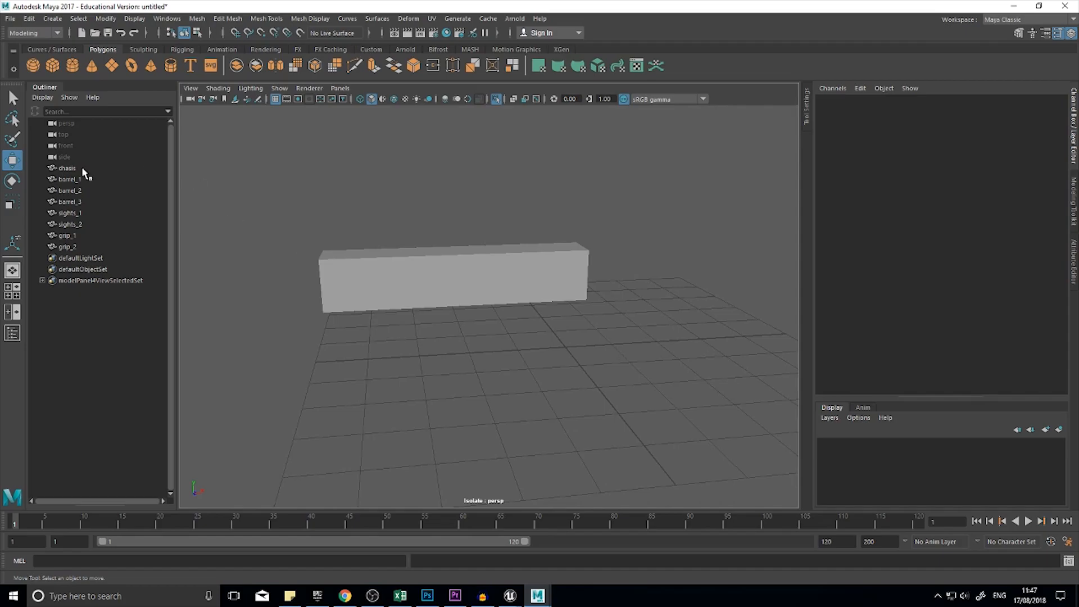
pyautogui.keyDown('alt'); pyautogui.moveTo(573, 359); pyautogui.dragTo(558, 329); pyautogui.keyUp('alt')
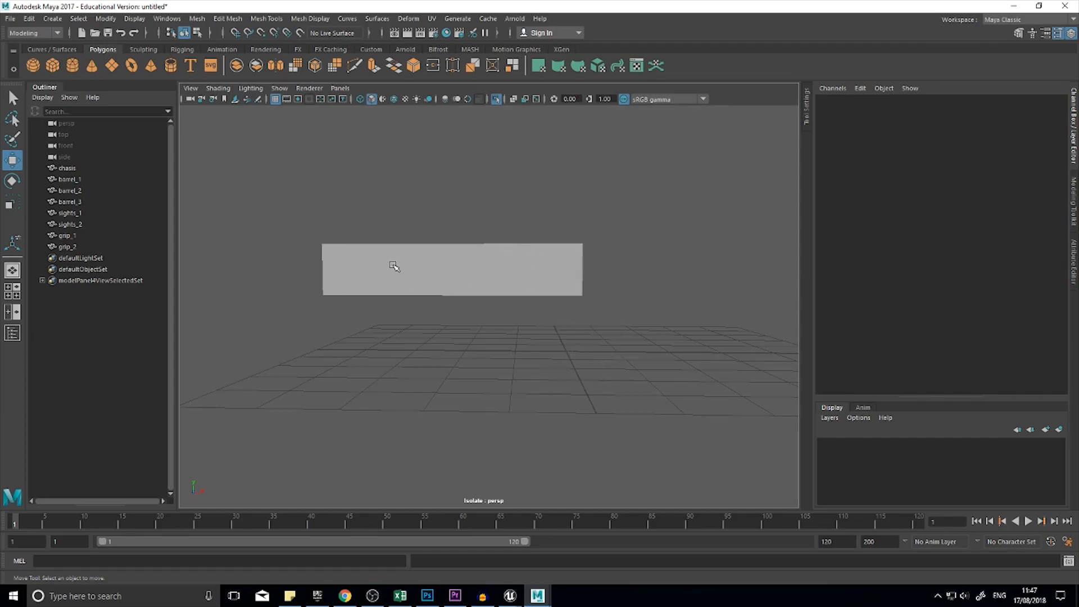
# Step: End the isolation of the chasis and isolate the barrel_1 mesh instead
pyautogui.click(396, 266)
pyautogui.hotkey('ctrl', '1')
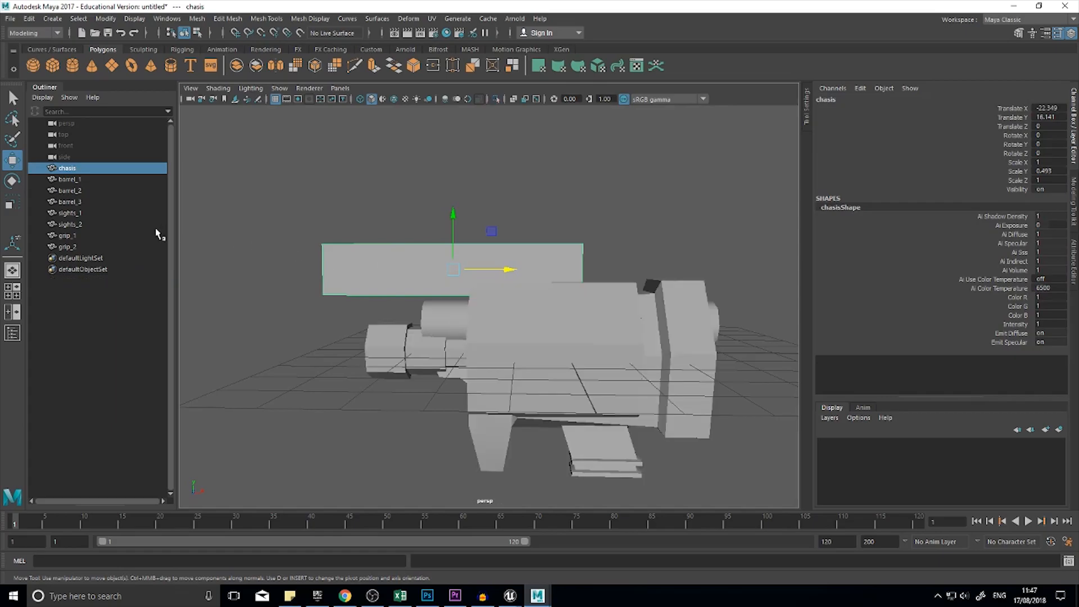
pyautogui.click(84, 180)
pyautogui.hotkey('ctrl', '1')
# Step: Move barrel_1 along the X axis to about -9.66 and inspect its end face
pyautogui.moveTo(689, 378)
pyautogui.keyDown('alt'); pyautogui.mouseDown()
pyautogui.moveTo(588, 376)
pyautogui.moveTo(453, 340)
pyautogui.moveTo(354, 378)
pyautogui.moveTo(427, 315)
pyautogui.moveTo(666, 366)
pyautogui.moveTo(689, 384)
pyautogui.mouseUp(); pyautogui.keyUp('alt')
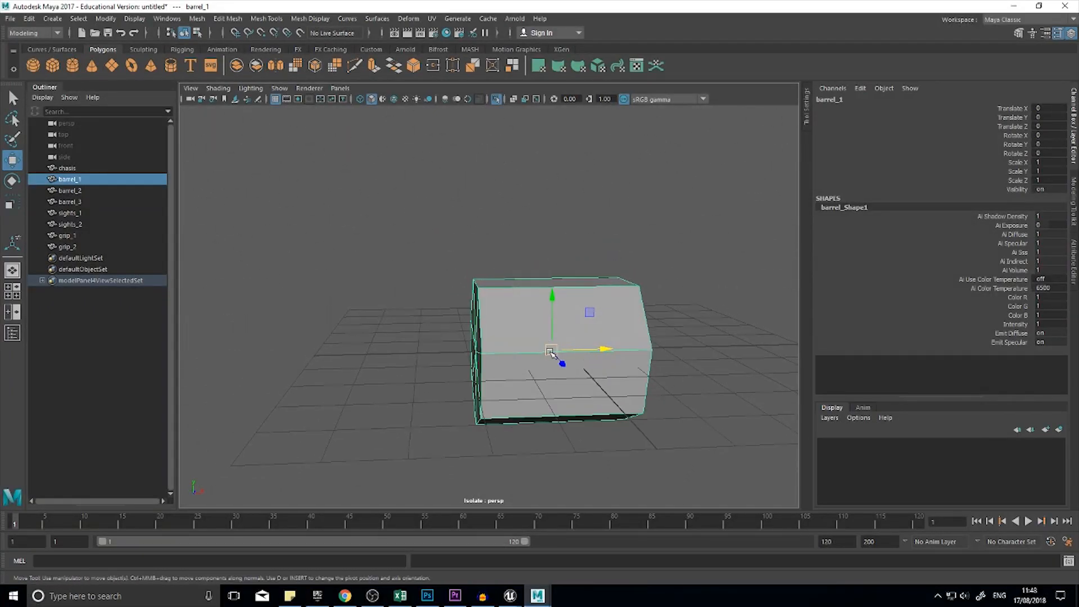
pyautogui.keyDown('alt'); pyautogui.moveTo(589, 379); pyautogui.dragTo(646, 378); pyautogui.keyUp('alt')
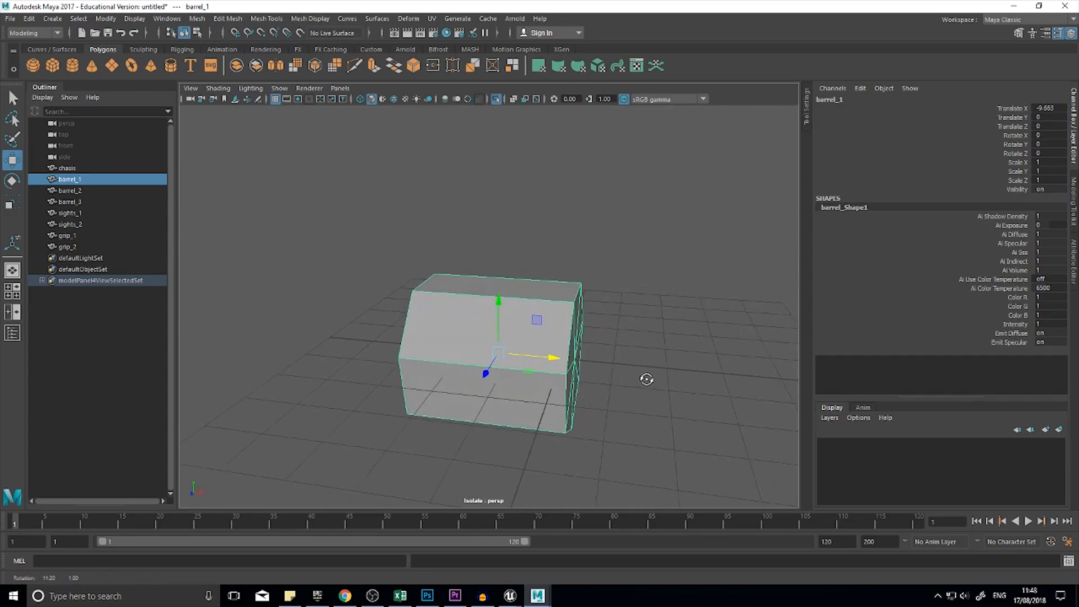
pyautogui.keyDown('alt'); pyautogui.moveTo(579, 364); pyautogui.dragTo(540, 354); pyautogui.keyUp('alt')
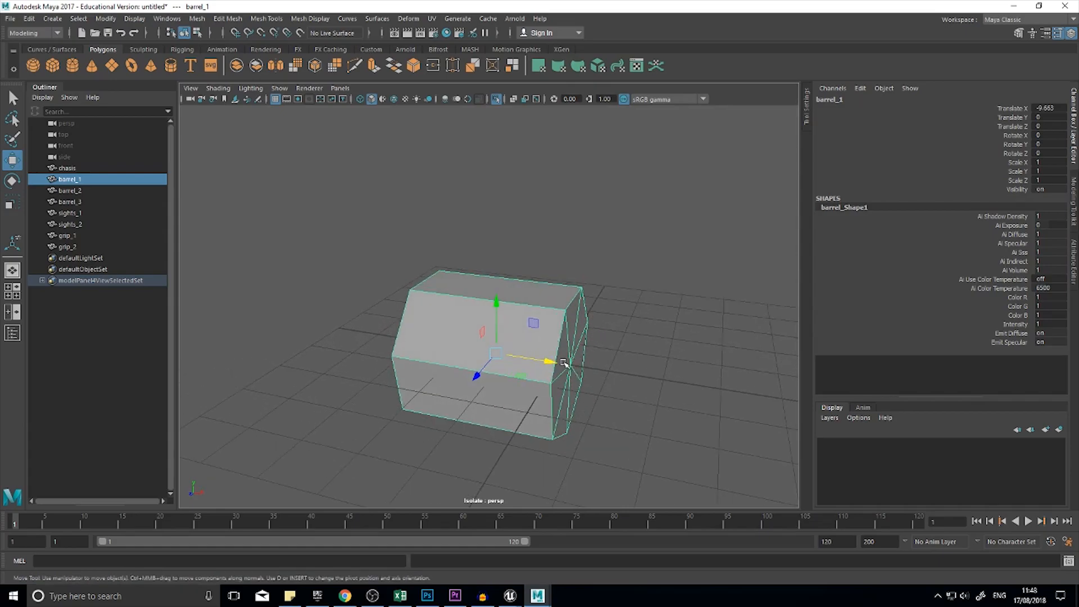
# Step: End the isolation of barrel_1, isolate barrel_2 for viewing and select barrel_3
pyautogui.hotkey('ctrl', '1')
pyautogui.click(79, 191)
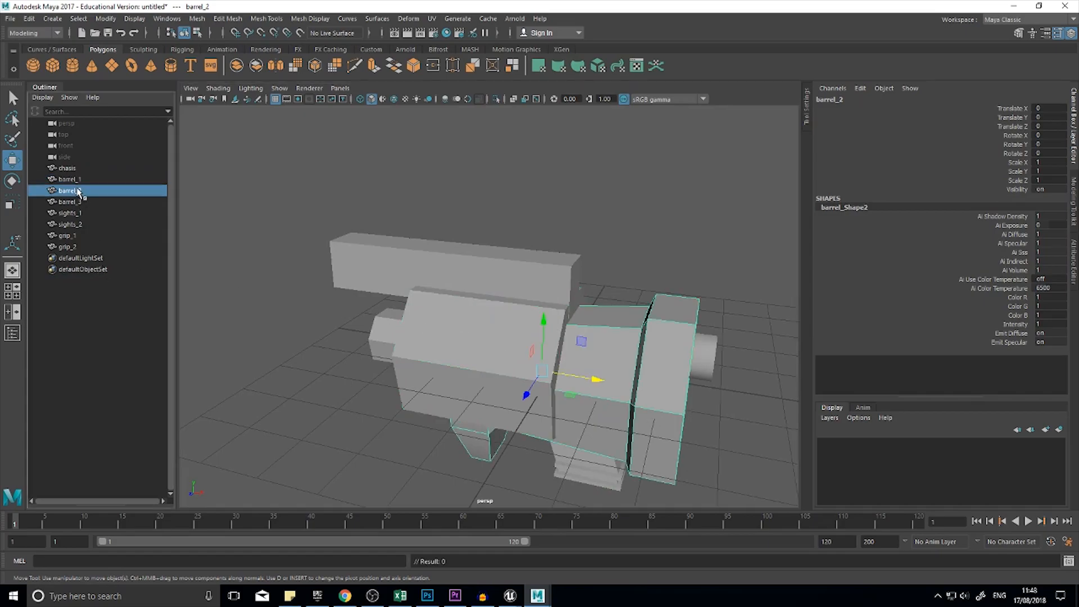
pyautogui.hotkey('ctrl', '1')
pyautogui.click(87, 204)
pyautogui.moveTo(379, 344); pyautogui.dragTo(375, 346, button='middle')
# Step: Show all gun parts together, clear the selection and inspect the assembled gun from the side
pyautogui.hotkey('ctrl', '1')
pyautogui.keyDown('alt'); pyautogui.moveTo(559, 392); pyautogui.dragTo(565, 353); pyautogui.keyUp('alt')
pyautogui.moveTo(511, 357); pyautogui.dragTo(564, 354, button='middle')
pyautogui.click(590, 417)
pyautogui.moveTo(578, 409)
pyautogui.keyDown('alt'); pyautogui.mouseDown()
pyautogui.moveTo(612, 378)
pyautogui.moveTo(585, 396)
pyautogui.mouseUp(); pyautogui.keyUp('alt')
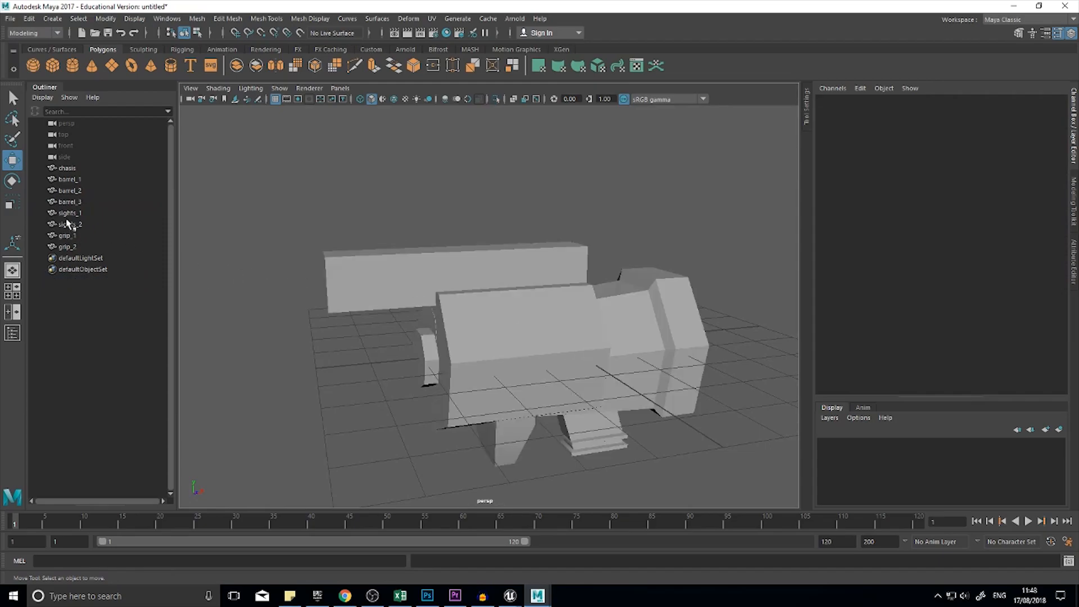
# Step: Isolate the sights_1 mesh and inspect it in the perspective view
pyautogui.click(70, 213)
pyautogui.hotkey('ctrl', '1')
pyautogui.keyDown('alt'); pyautogui.moveTo(385, 326); pyautogui.dragTo(457, 361); pyautogui.keyUp('alt')
# Step: Isolate the sights_2 mesh instead and examine its scope tube and mounts from several angles
pyautogui.click(79, 224)
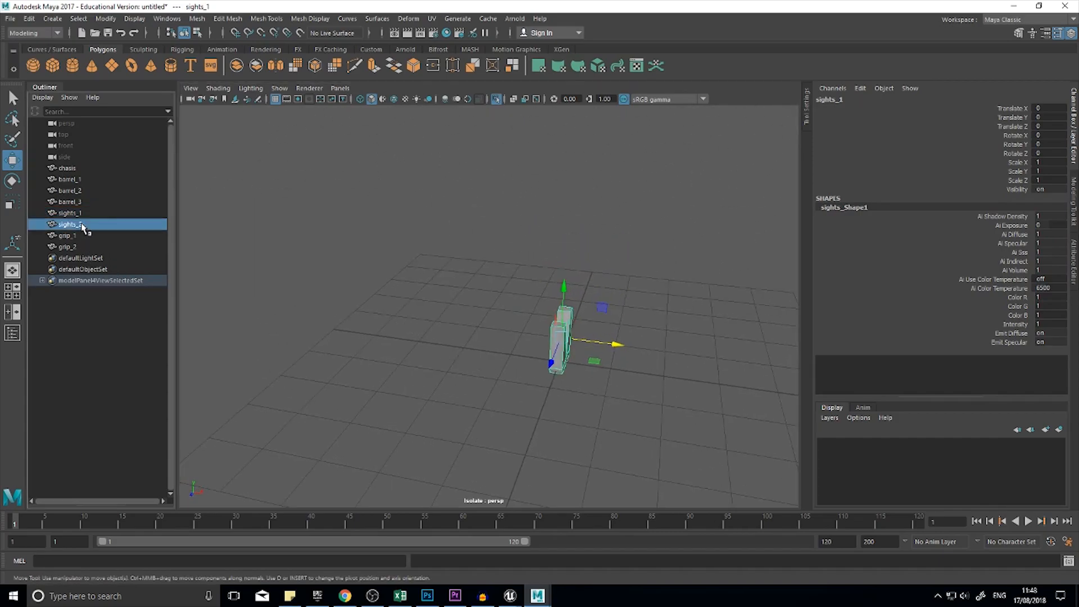
pyautogui.hotkey('ctrl', '1')
pyautogui.hotkey('ctrl', '1')
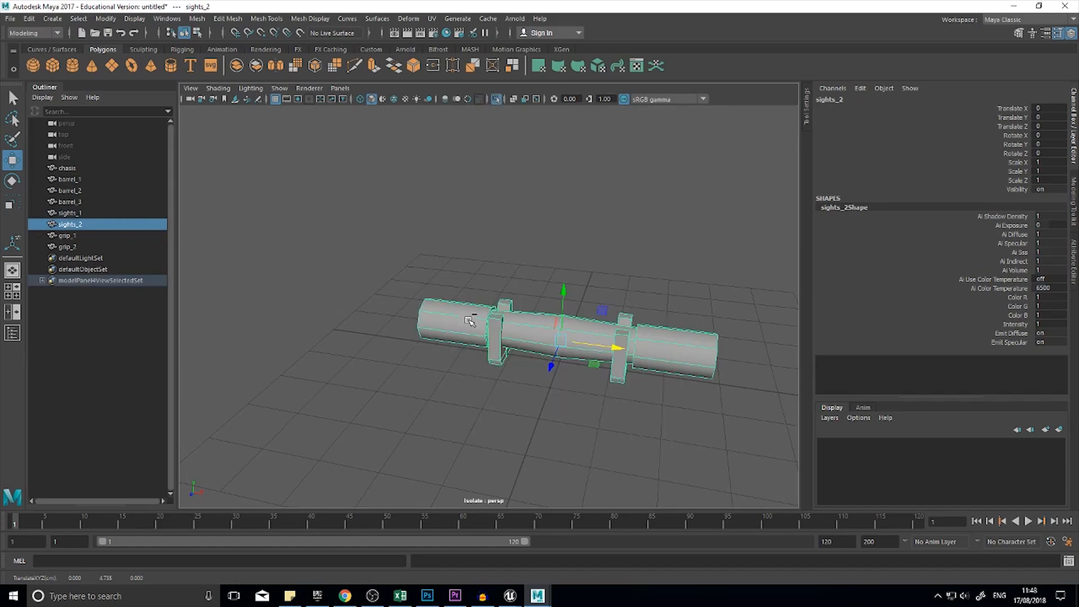
pyautogui.keyDown('alt'); pyautogui.moveTo(564, 433); pyautogui.dragTo(556, 393); pyautogui.keyUp('alt')
pyautogui.keyDown('alt'); pyautogui.moveTo(513, 359); pyautogui.dragTo(547, 394); pyautogui.keyUp('alt')
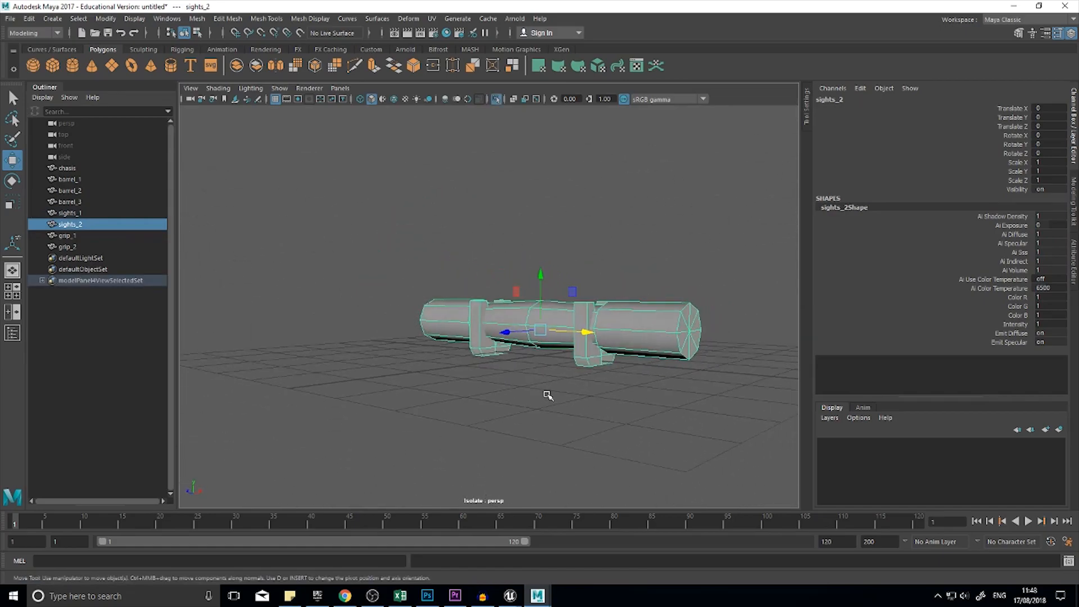
pyautogui.keyDown('alt'); pyautogui.moveTo(527, 357); pyautogui.dragTo(549, 391); pyautogui.keyUp('alt')
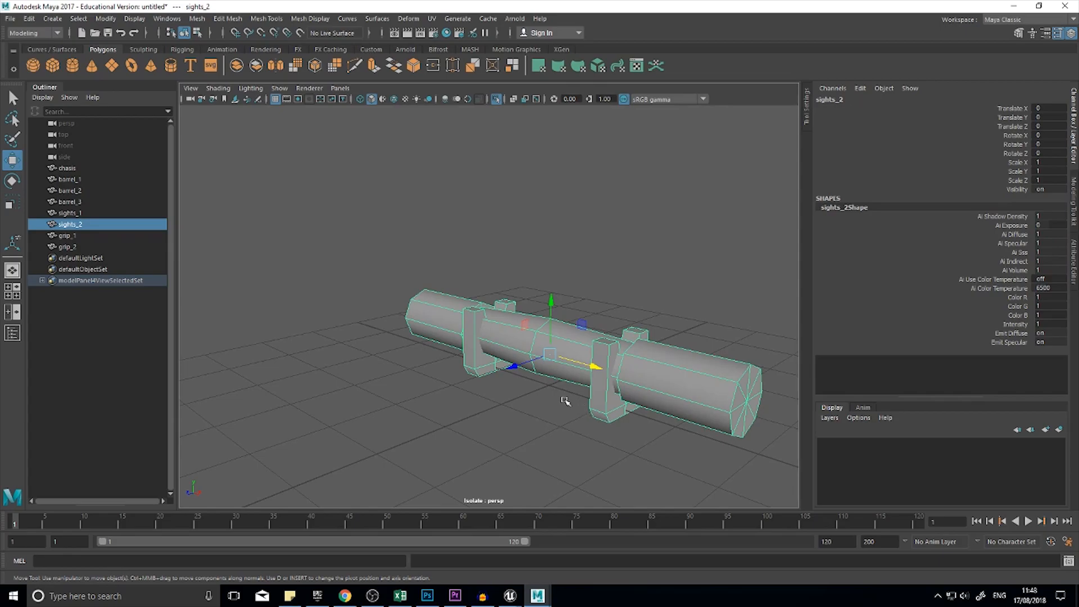
# Step: End the isolation of sights_2, isolate grip_1 and examine its side and underside
pyautogui.click(73, 225)
pyautogui.click(361, 346)
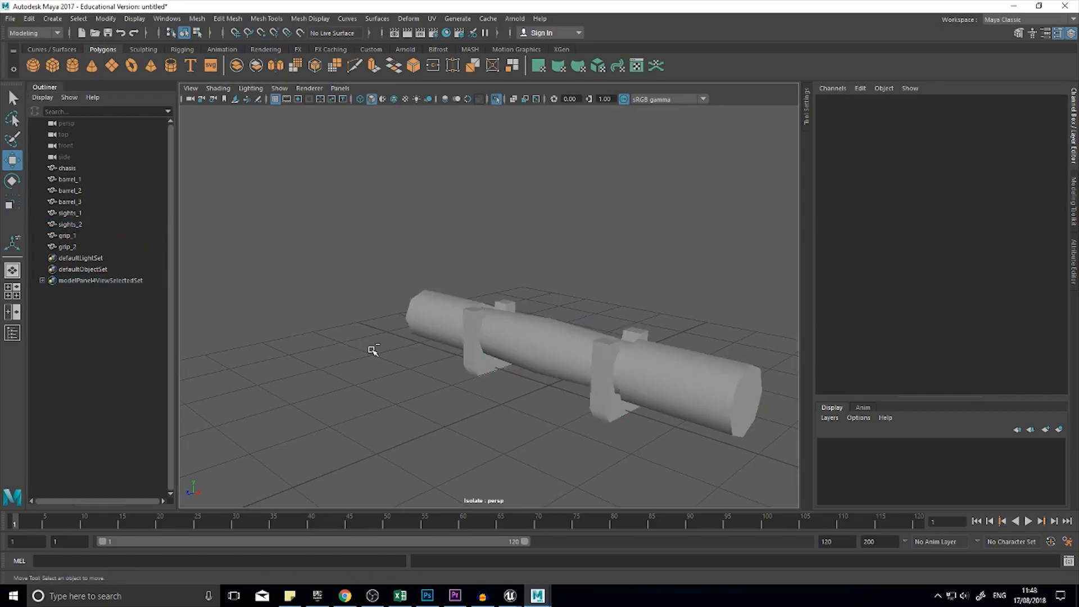
pyautogui.hotkey('ctrl', '1')
pyautogui.click(77, 236)
pyautogui.hotkey('ctrl', '1')
pyautogui.keyDown('alt'); pyautogui.moveTo(464, 436); pyautogui.dragTo(530, 295); pyautogui.keyUp('alt')
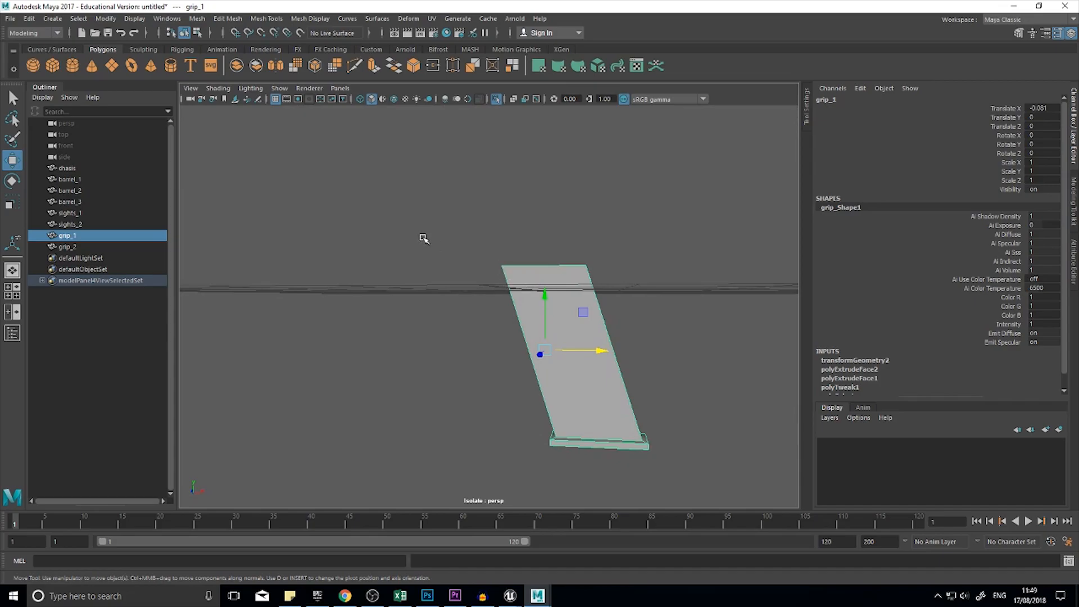
pyautogui.keyDown('alt'); pyautogui.moveTo(492, 305); pyautogui.dragTo(578, 386); pyautogui.keyUp('alt')
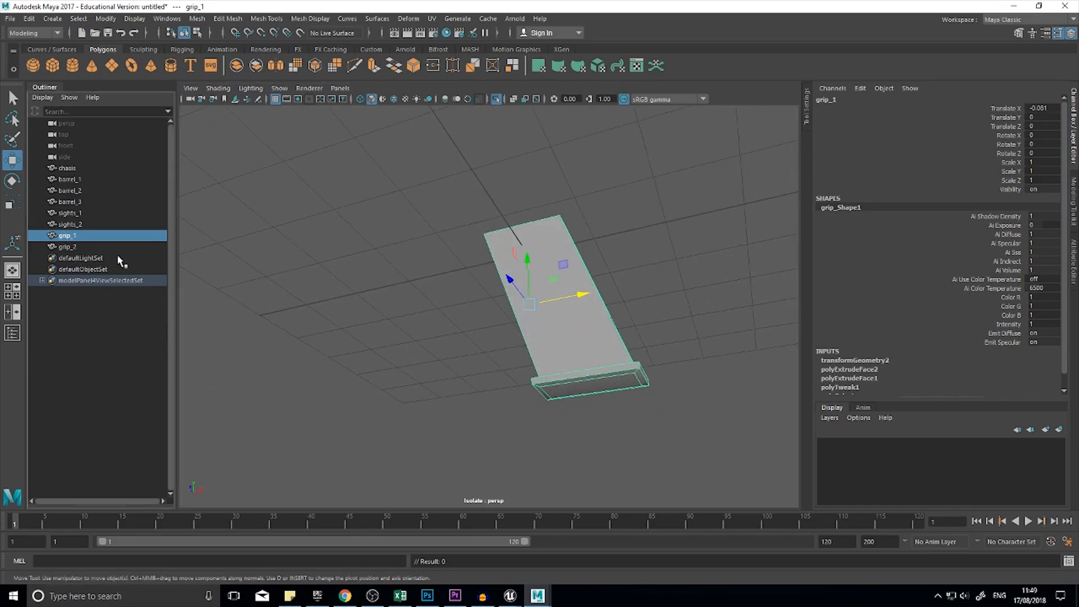
# Step: End the isolation of grip_1, isolate grip_2 and examine its handle and front extension from several angles
pyautogui.click(331, 320)
pyautogui.hotkey('ctrl', '1')
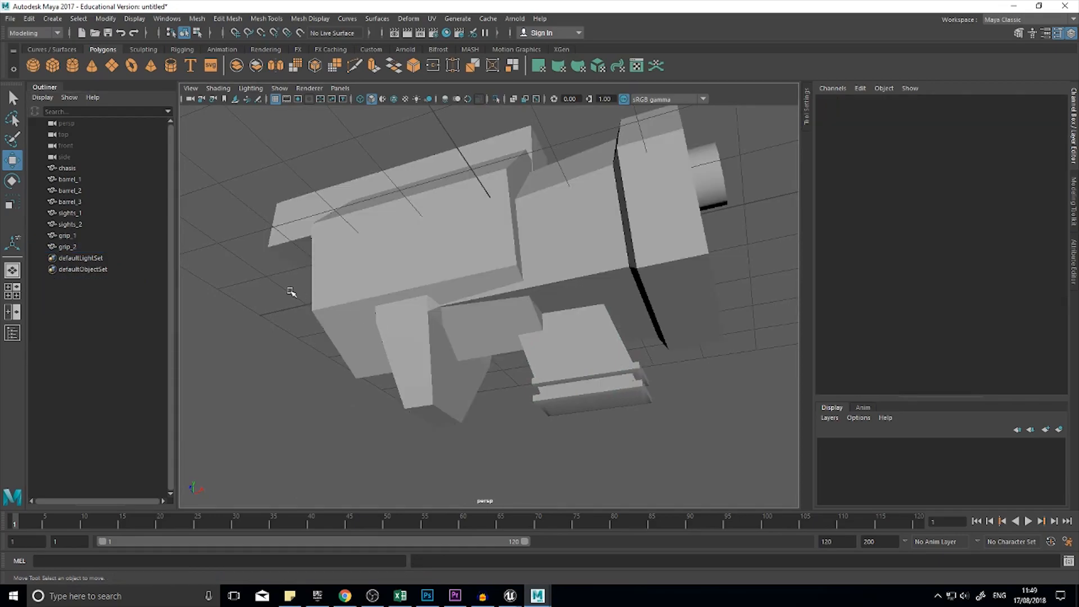
pyautogui.click(97, 247)
pyautogui.hotkey('ctrl', '1')
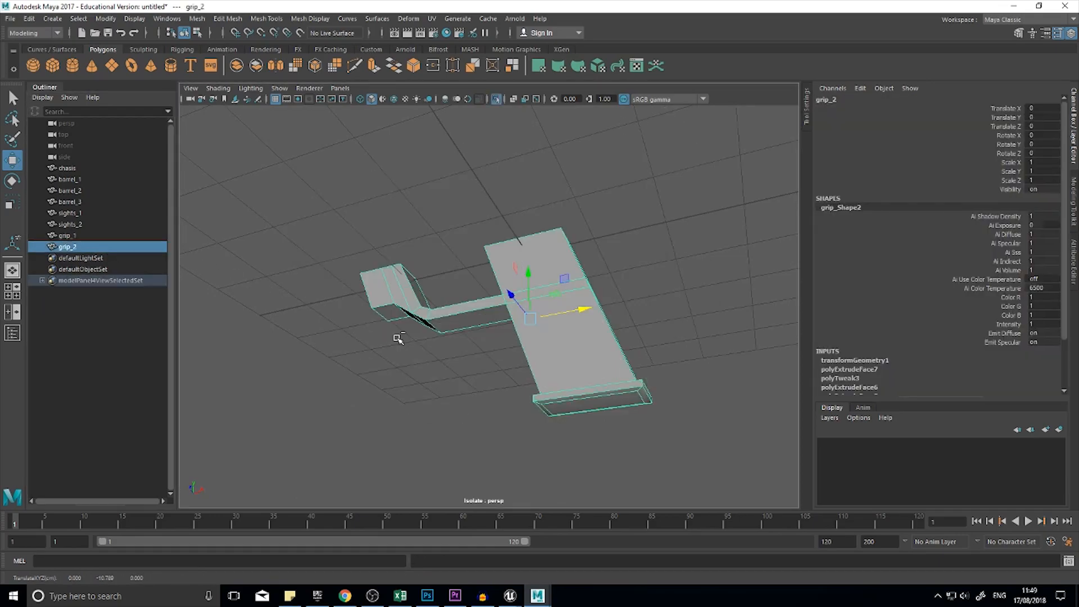
pyautogui.keyDown('alt'); pyautogui.moveTo(504, 400); pyautogui.dragTo(596, 437); pyautogui.keyUp('alt')
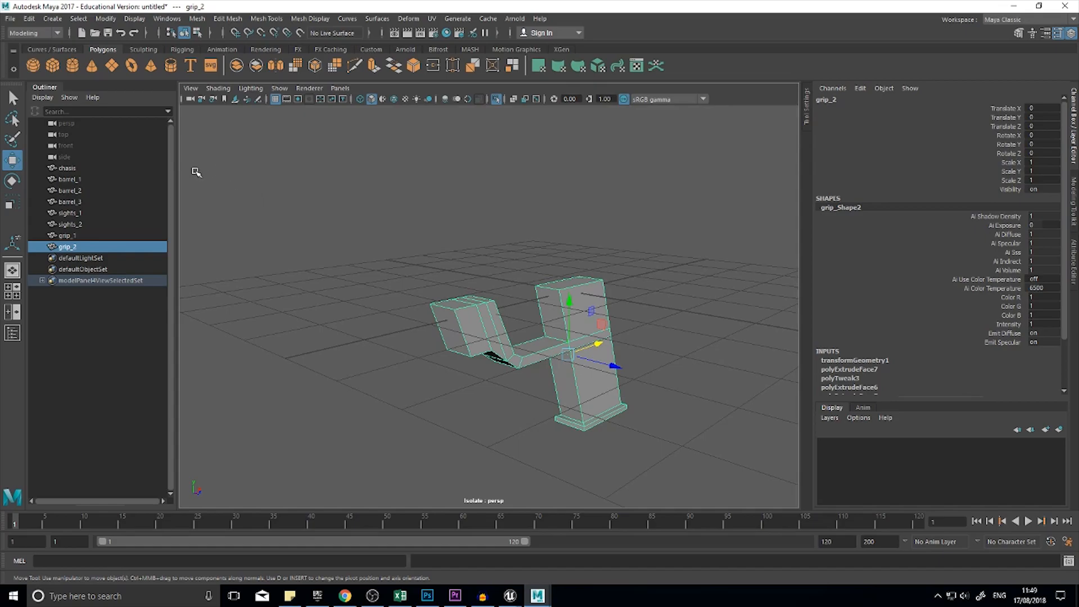
pyautogui.click(718, 335)
pyautogui.keyDown('alt'); pyautogui.moveTo(717, 335); pyautogui.dragTo(522, 300); pyautogui.keyUp('alt')
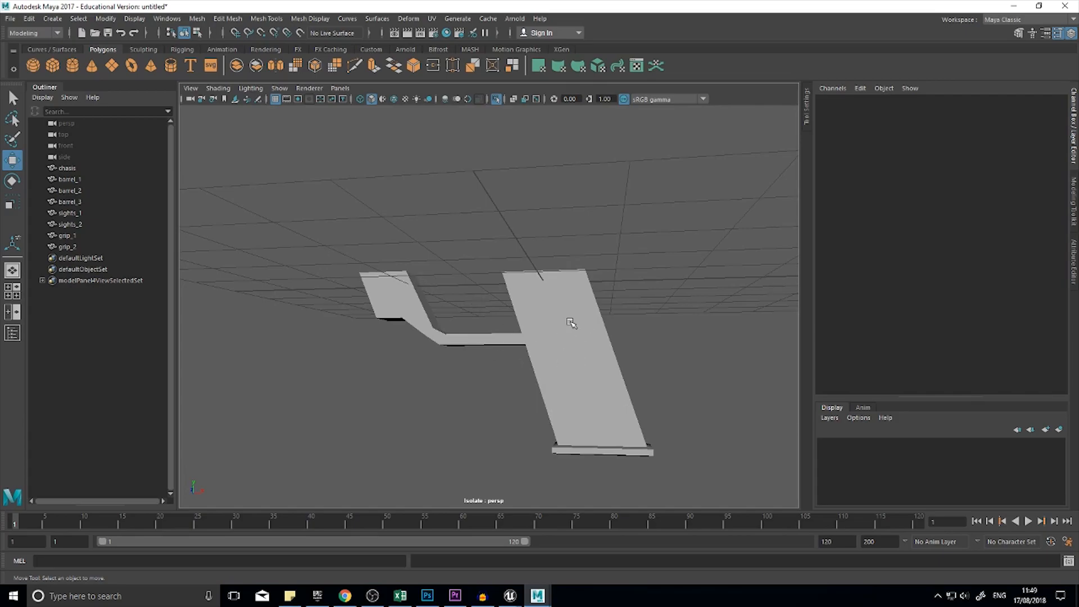
pyautogui.click(571, 322)
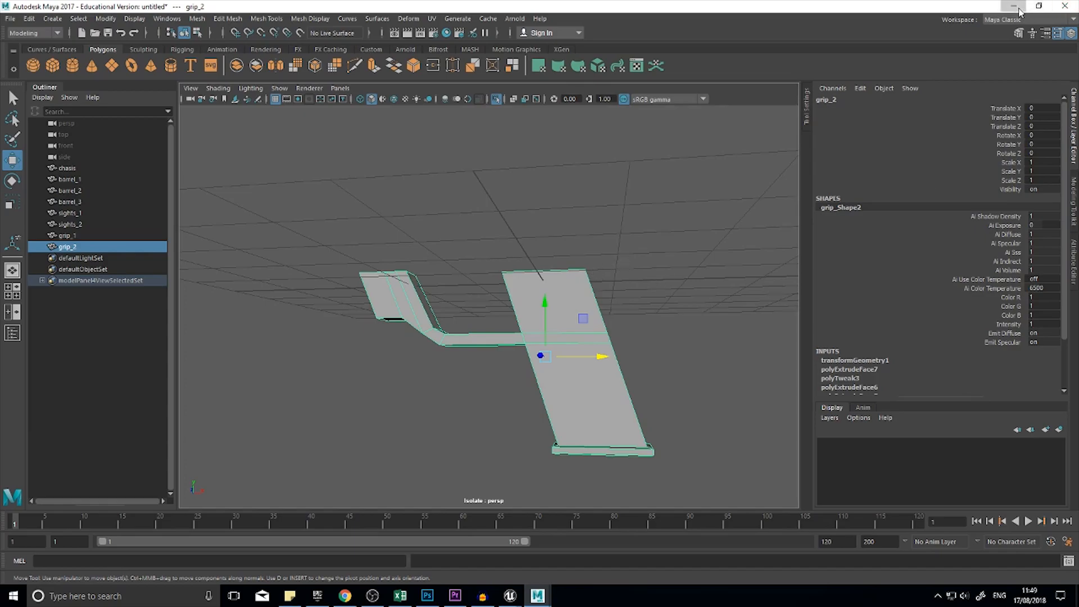
# Step: Switch to the Unreal Editor, open the GunParts folder in FirstPersonBP and look through the imported barrel meshes, physics assets and skeletons
pyautogui.click(1013, 6)
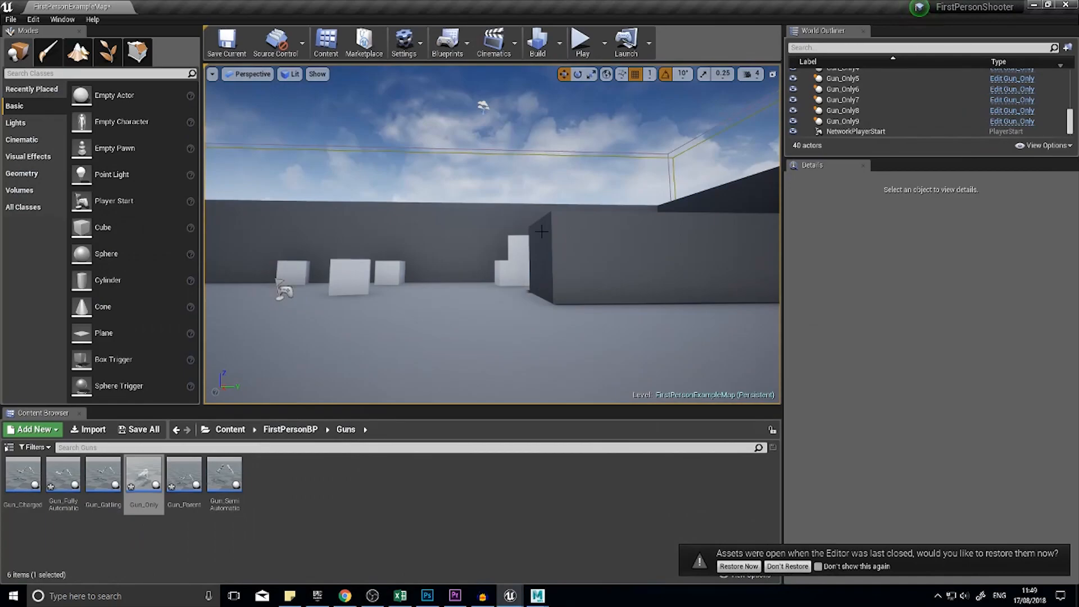
pyautogui.click(289, 429)
pyautogui.doubleClick(60, 485)
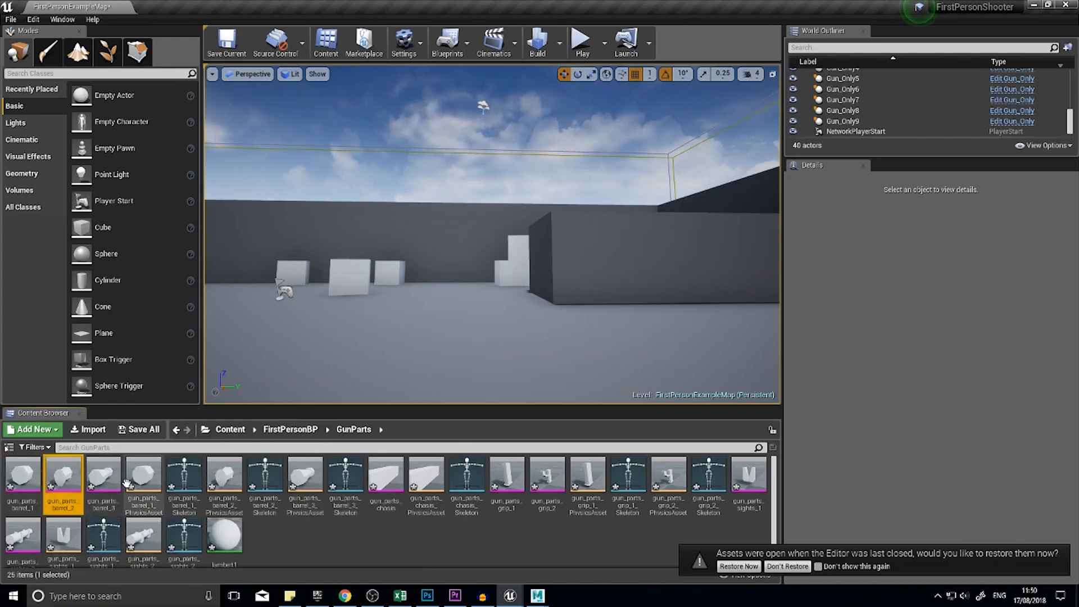
pyautogui.click(144, 478)
pyautogui.click(235, 476)
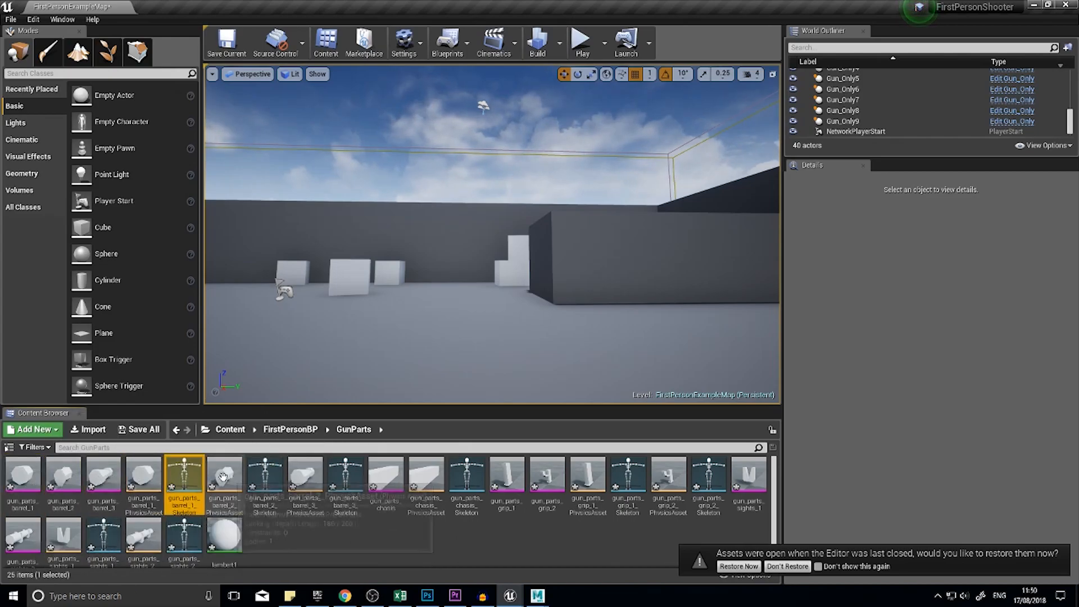
pyautogui.click(181, 476)
pyautogui.click(264, 475)
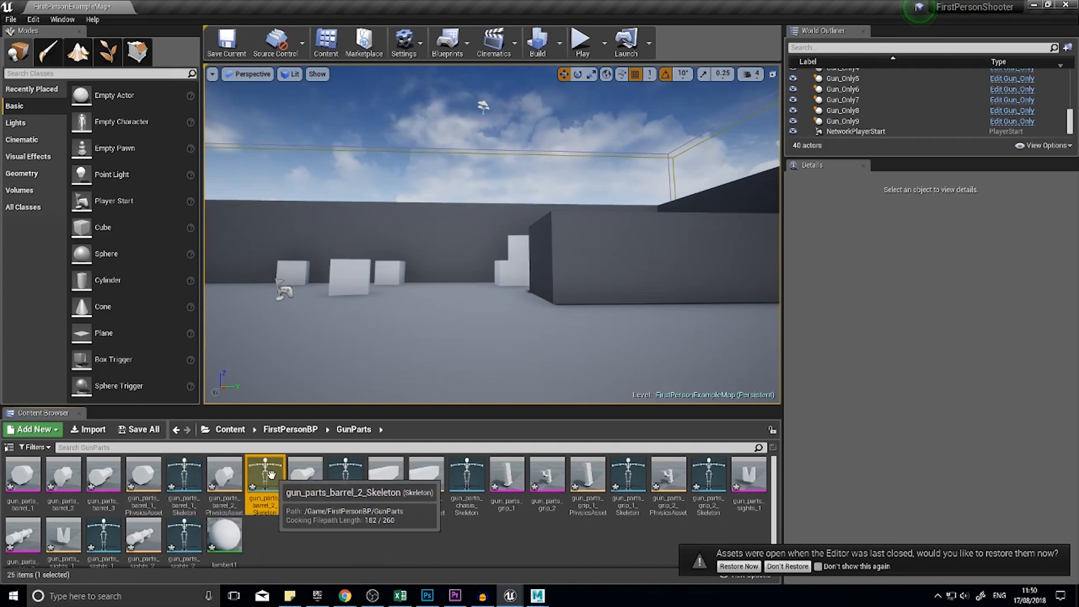
pyautogui.click(346, 476)
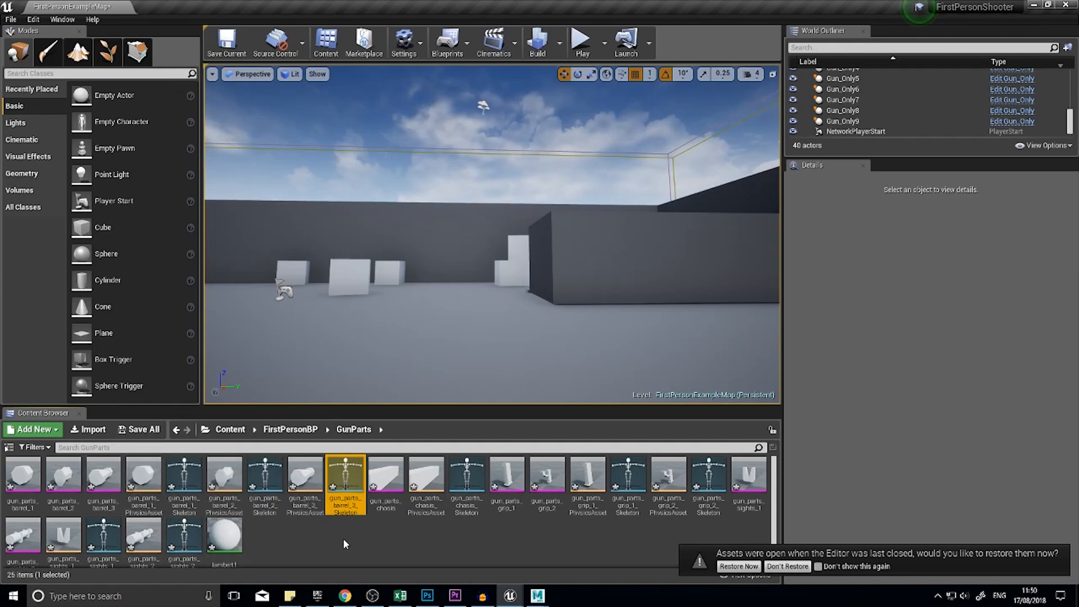
pyautogui.moveTo(540, 589)
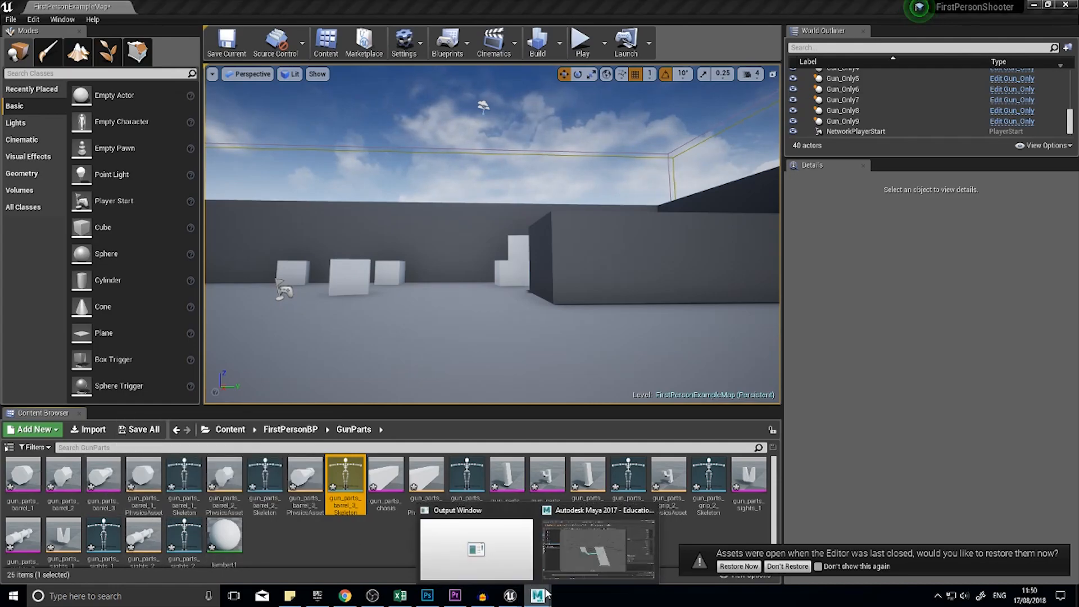
pyautogui.click(598, 539)
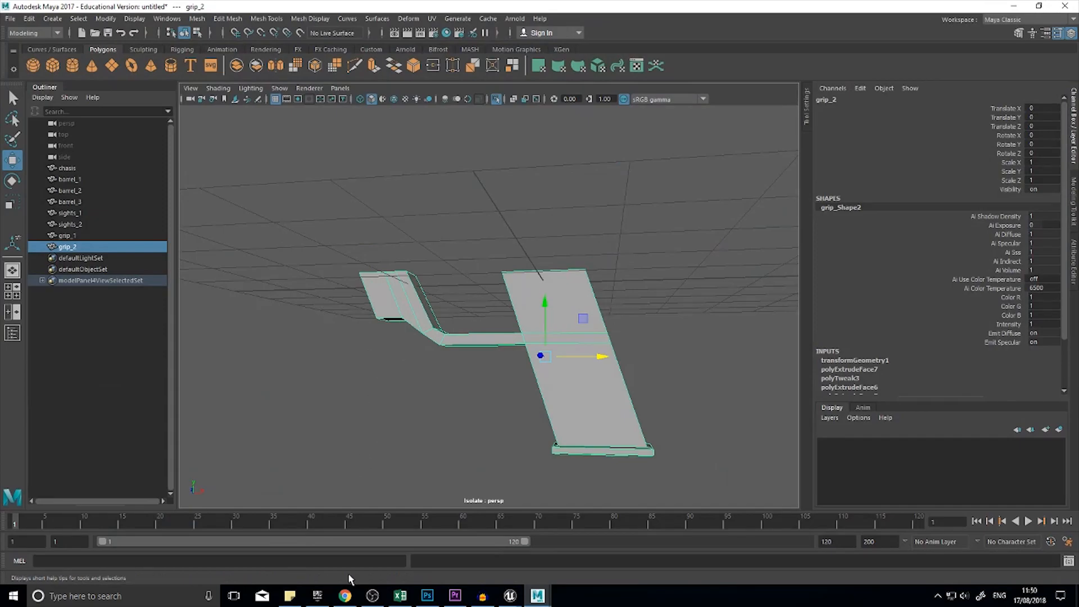
pyautogui.click(345, 595)
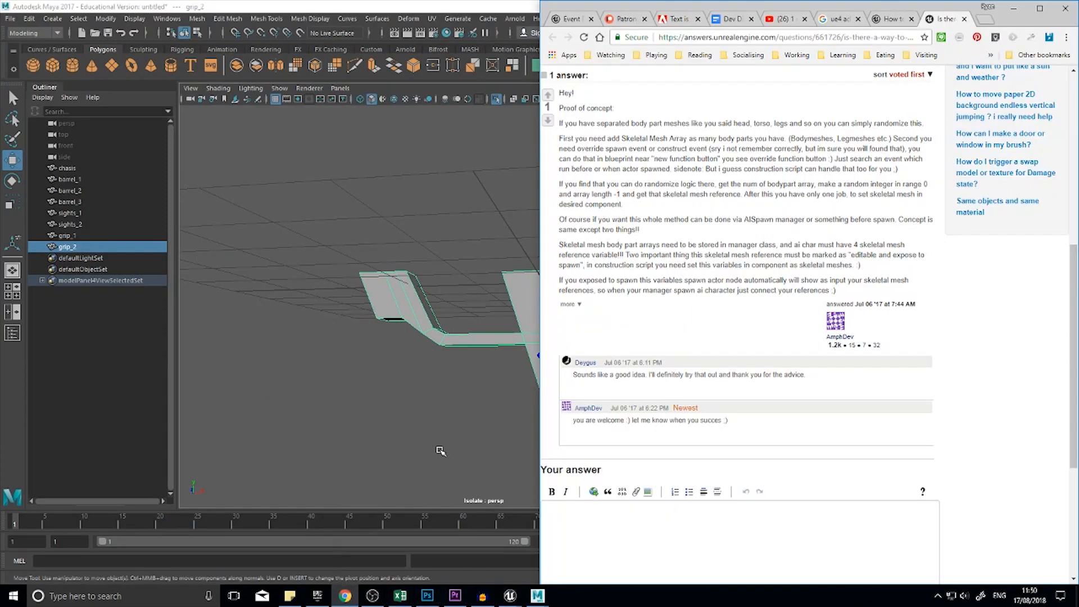
pyautogui.click(440, 446)
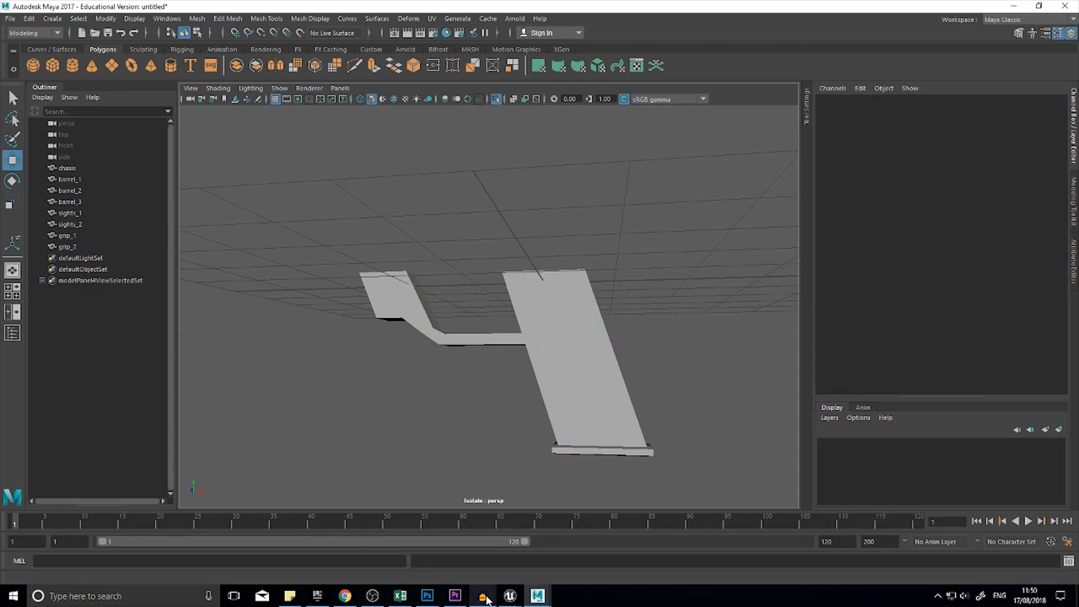
# Step: Return to the Unreal level editor and choose gun_parts.fbx from the Desktop for import into the GunParts folder
pyautogui.moveTo(509, 595)
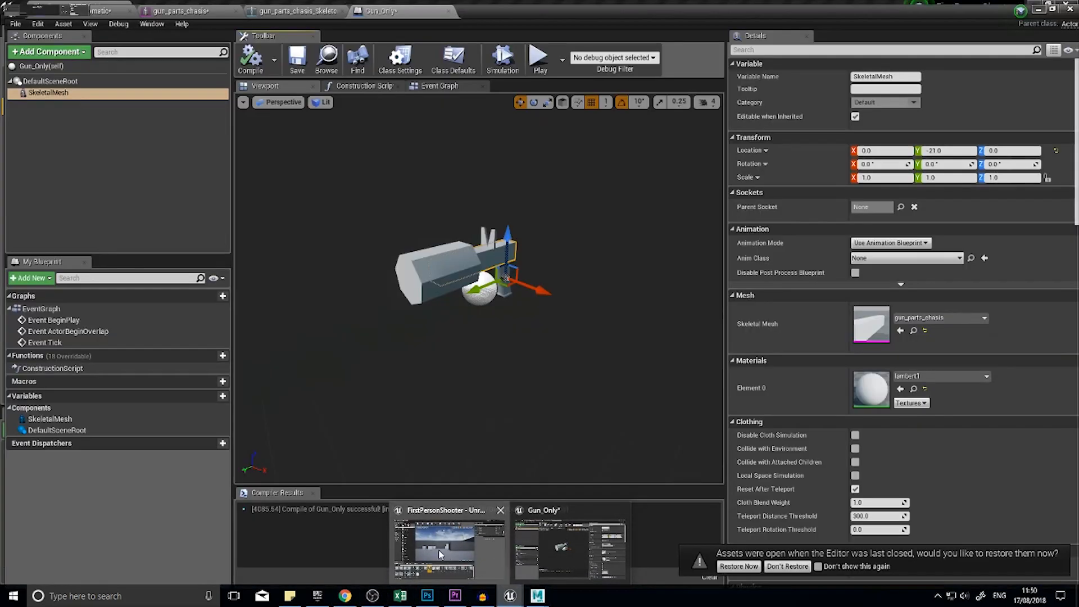
pyautogui.click(438, 550)
pyautogui.rightClick(345, 540)
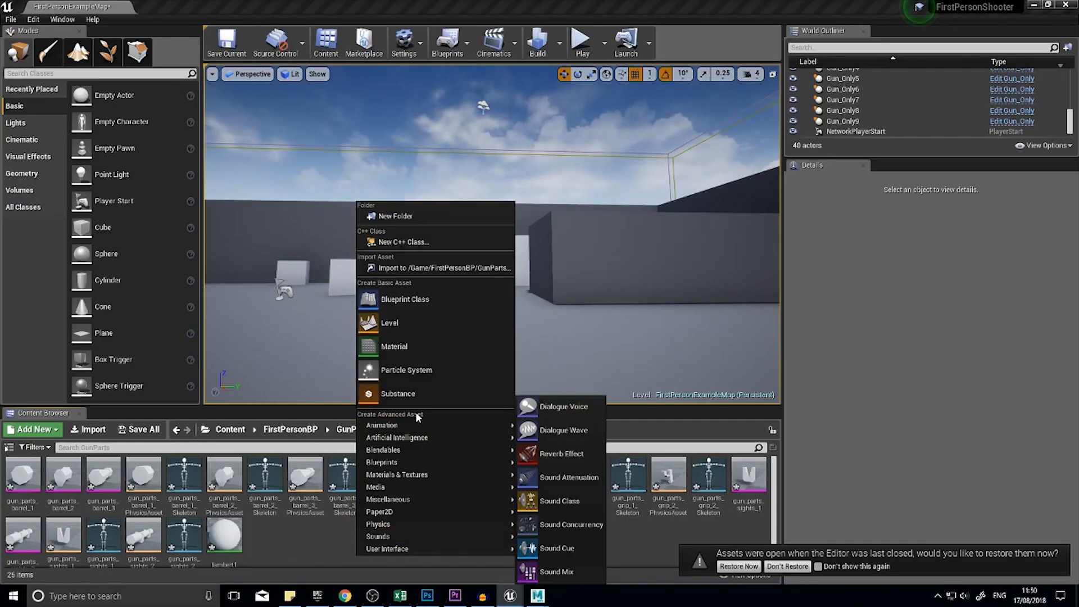
pyautogui.click(389, 282)
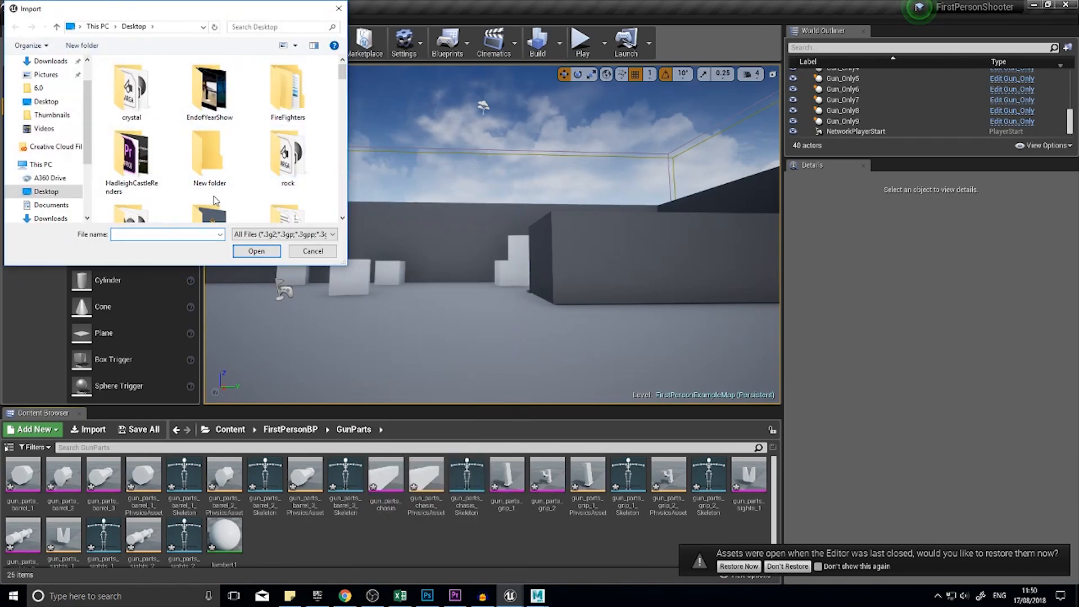
pyautogui.scroll(-10, 219, 196)
pyautogui.scroll(5, 219, 196)
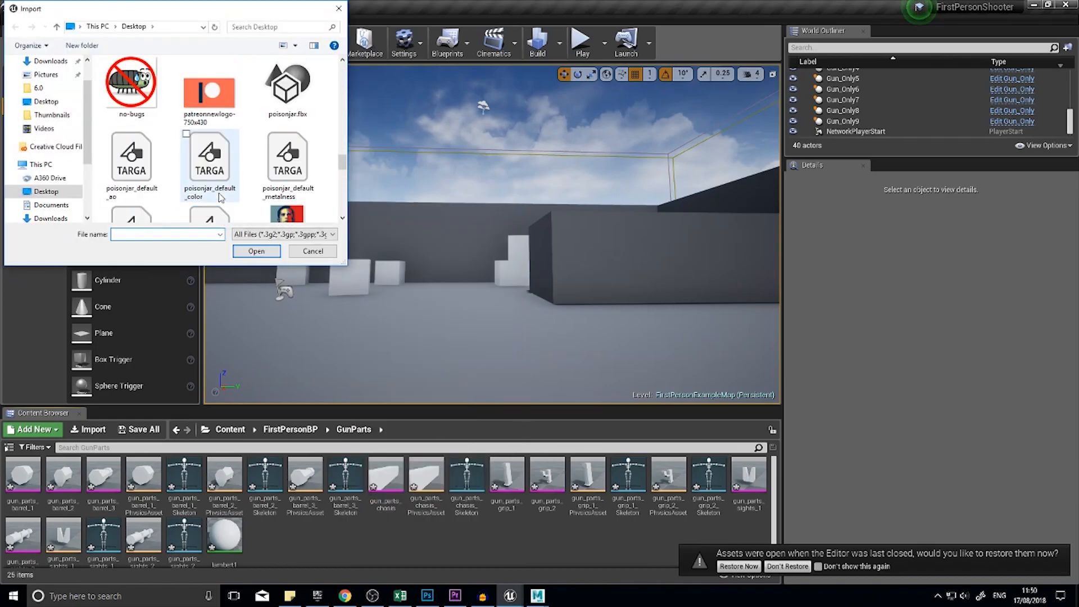
pyautogui.scroll(-1, 200, 132)
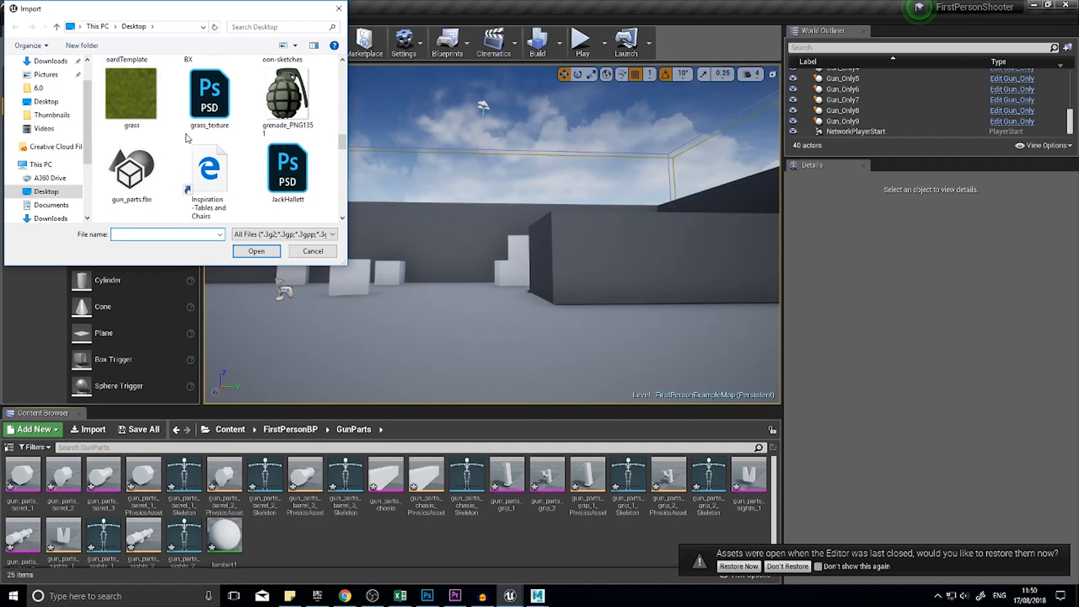
pyautogui.click(148, 166)
pyautogui.click(257, 251)
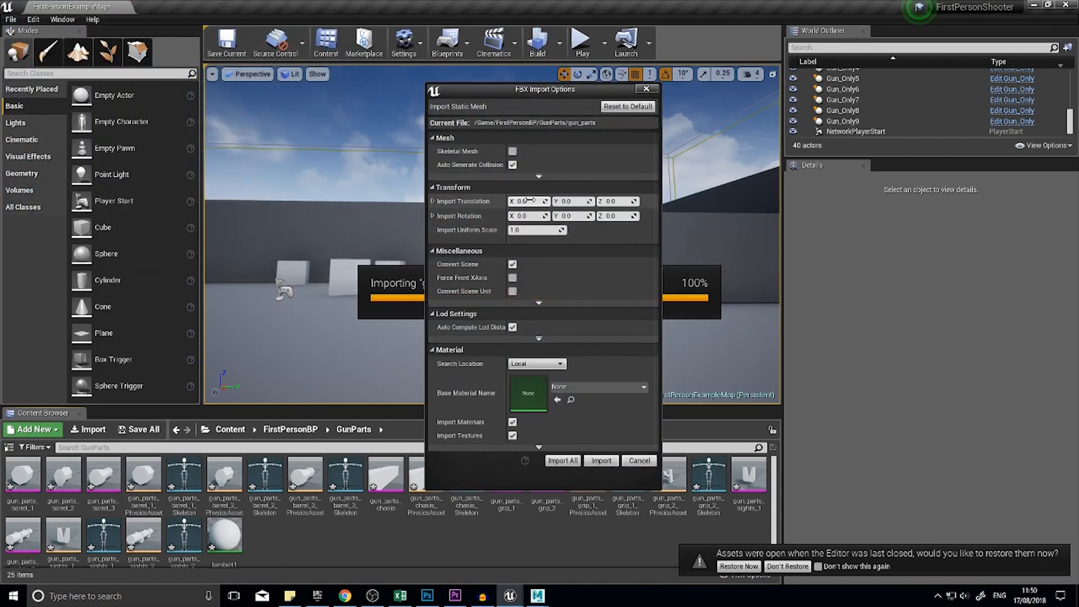
# Step: Enable Skeletal Mesh in the FBX import options, point out the import rotation values and cancel the import
pyautogui.click(512, 151)
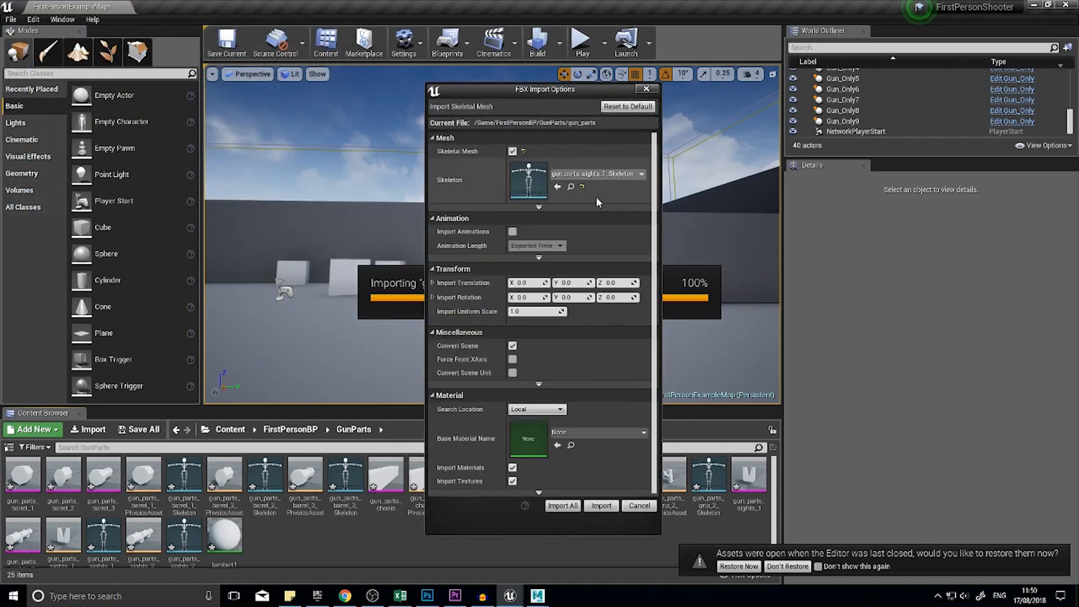
pyautogui.click(612, 296)
pyautogui.click(566, 297)
pyautogui.click(530, 297)
pyautogui.click(601, 299)
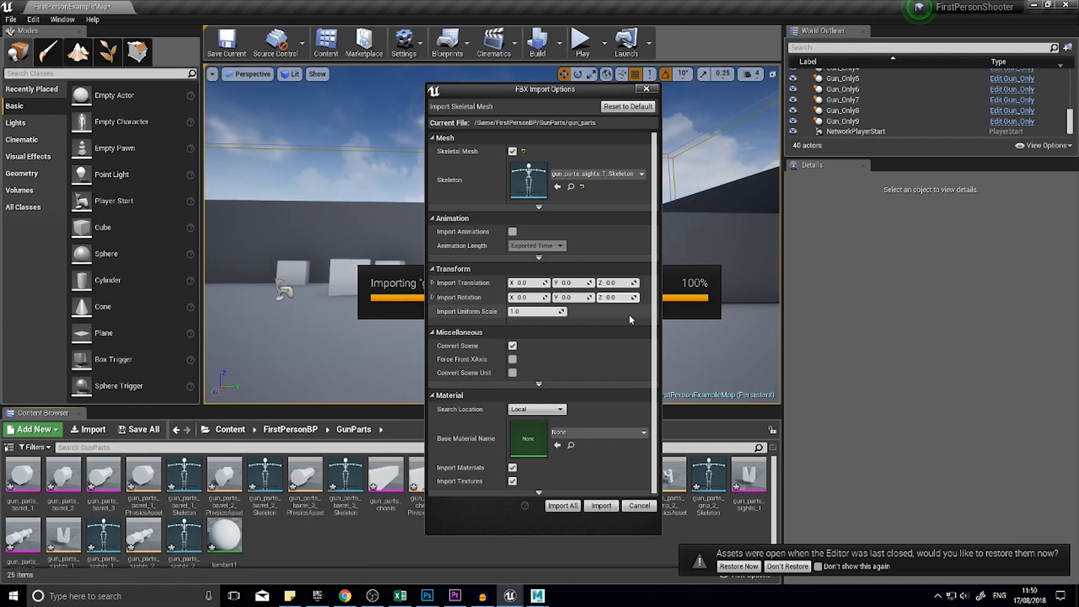
pyautogui.click(639, 505)
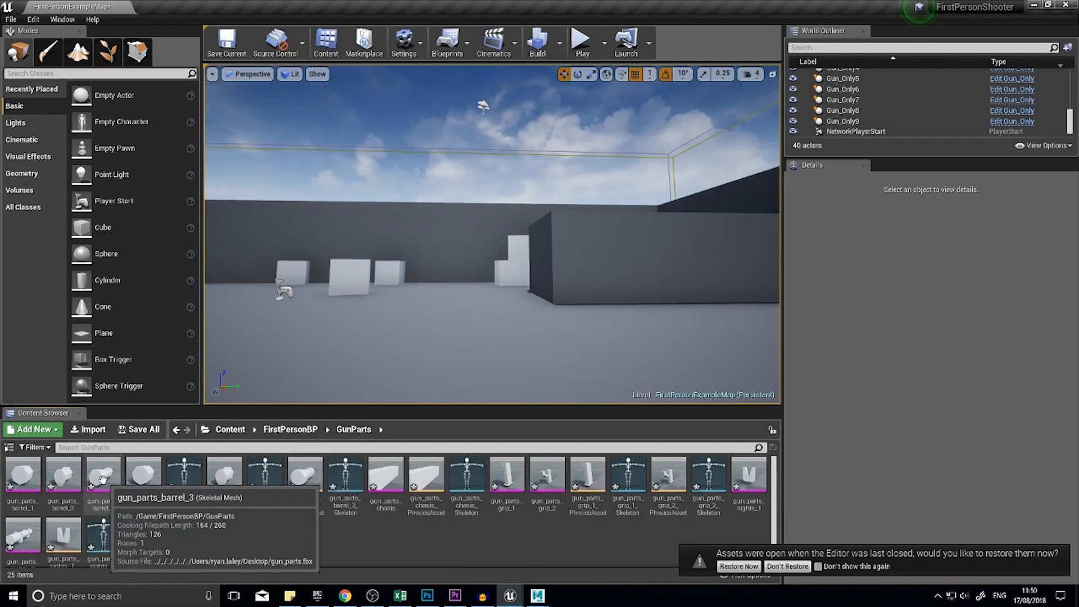
# Step: Go to the Guns folder in FirstPersonBP, play the level and fire the assault rifle while moving towards the grey block
pyautogui.click(293, 429)
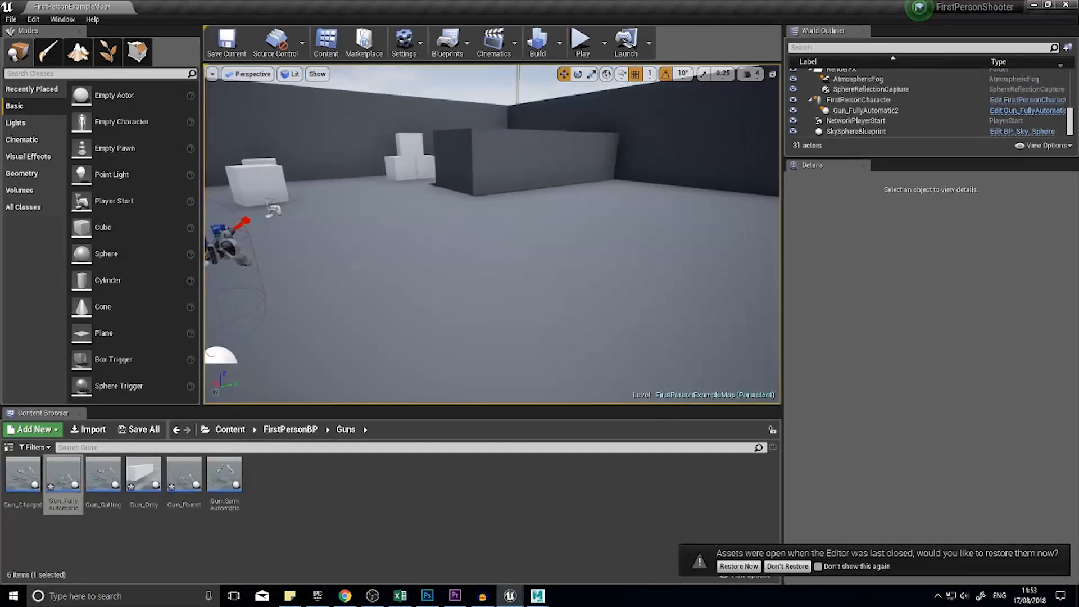
pyautogui.moveTo(539, 244); pyautogui.dragTo(332, 245, button='right')
pyautogui.moveTo(492, 239); pyautogui.dragTo(543, 219, button='right')
pyautogui.click(586, 50)
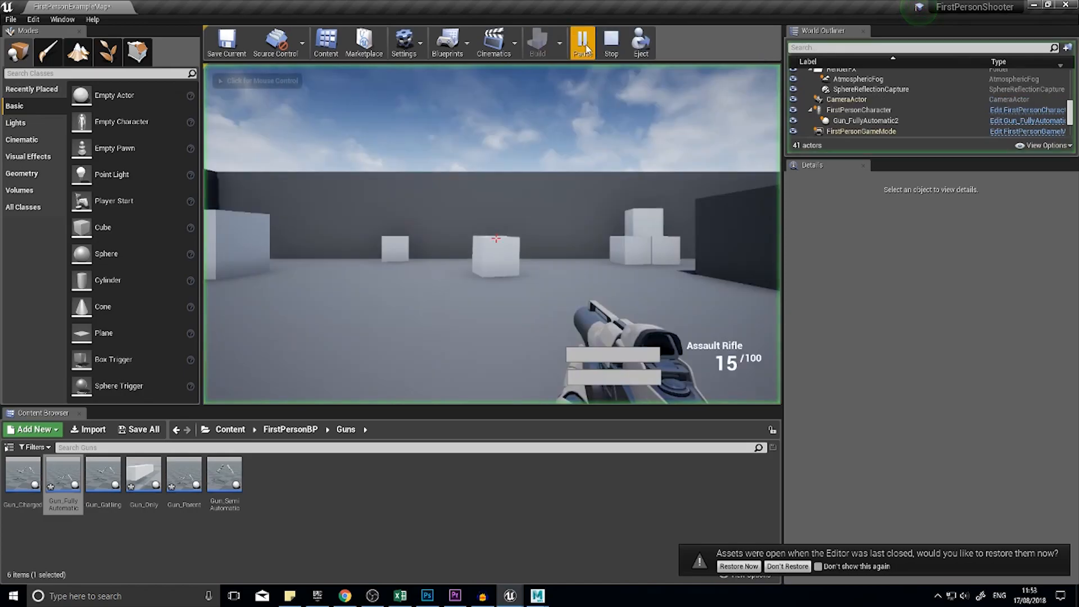
pyautogui.click(495, 238)
pyautogui.press('w')
pyautogui.press('d')
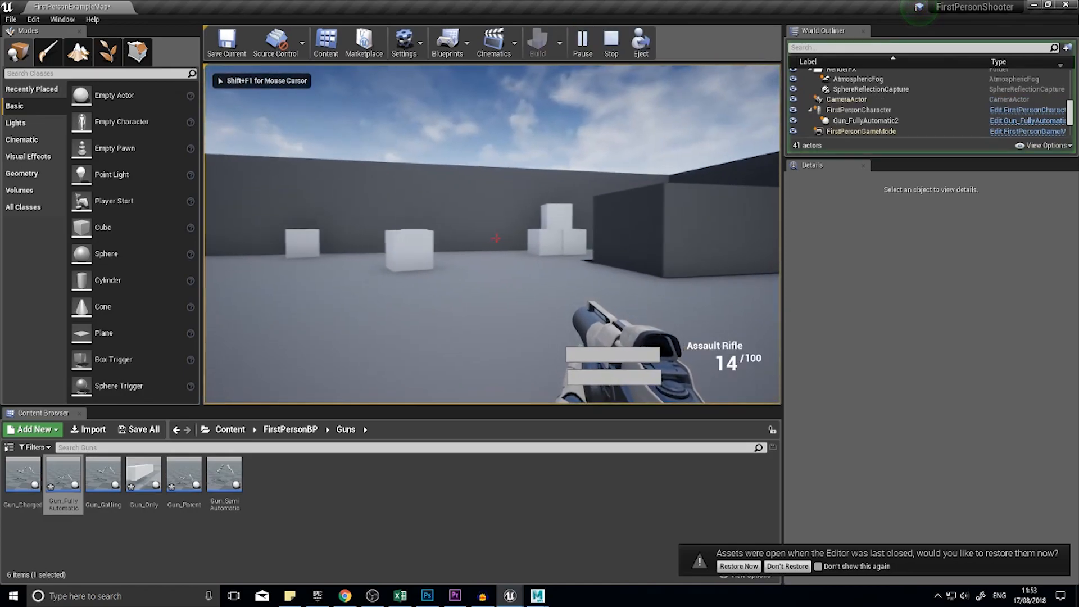
pyautogui.press('w')
pyautogui.click(496, 238)
pyautogui.click(495, 238)
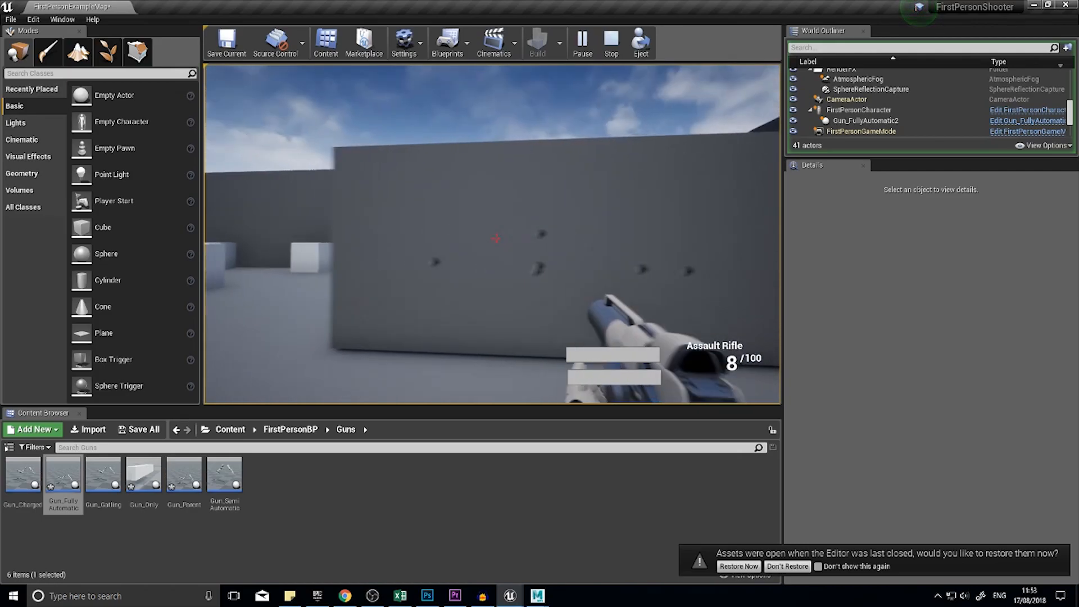
# Step: Empty the assault rifle's clip into the grey block, partly aiming down the sights, and end the play session
pyautogui.click(496, 238)
pyautogui.click(495, 238)
pyautogui.click(496, 238)
pyautogui.click(496, 238)
pyautogui.click(496, 239)
pyautogui.click(496, 238)
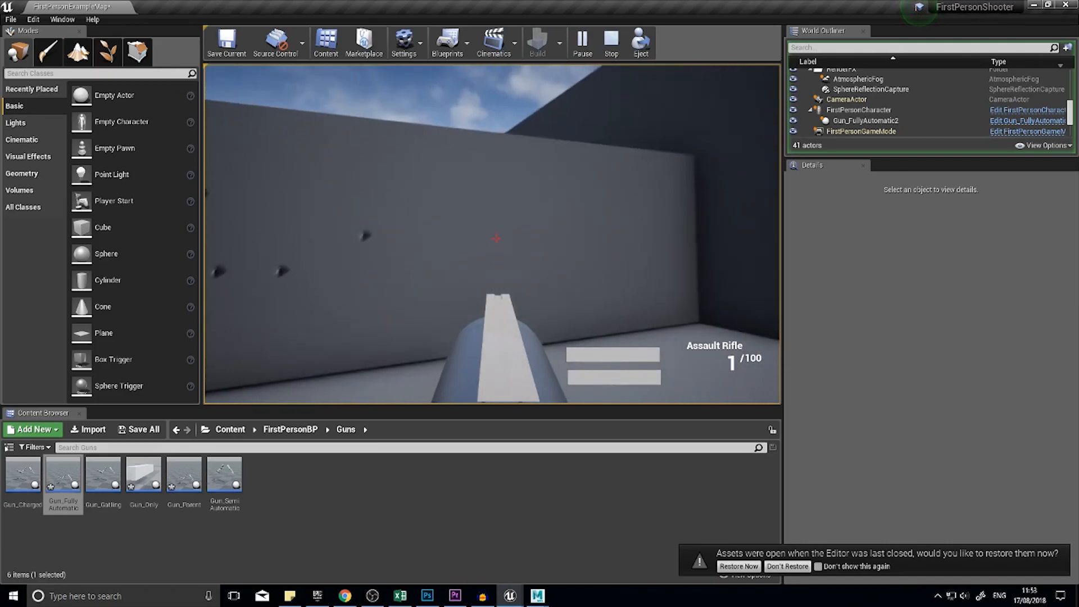
pyautogui.click(496, 239)
pyautogui.press('s')
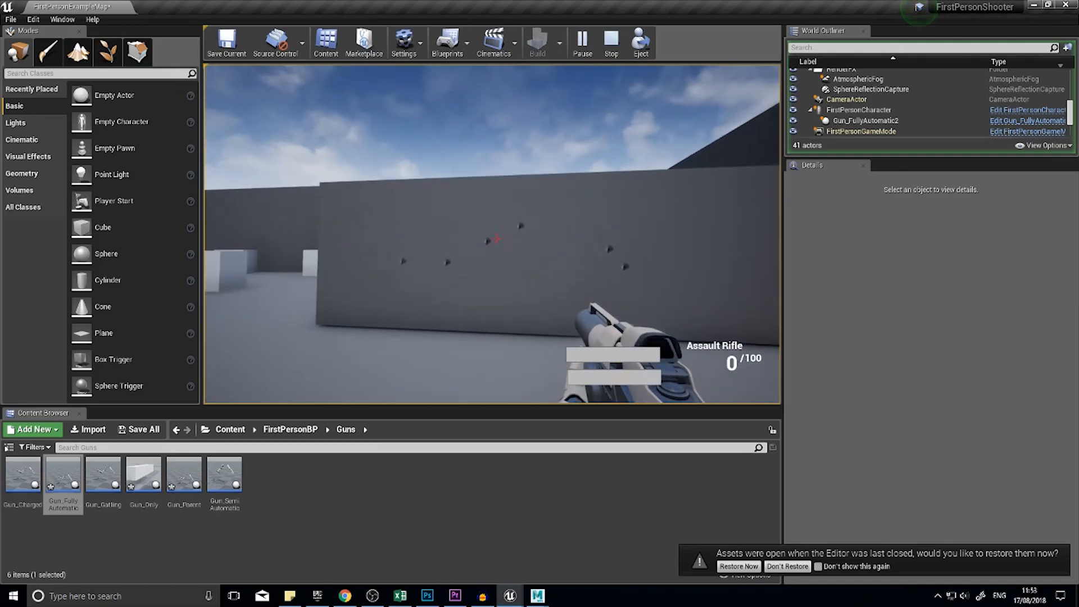
pyautogui.press('Escape')
pyautogui.moveTo(366, 268)
pyautogui.mouseDown(button='right')
pyautogui.moveTo(374, 279)
pyautogui.moveTo(314, 281)
pyautogui.moveTo(354, 280)
pyautogui.mouseUp(button='right')
pyautogui.press('w')
pyautogui.press('s')
pyautogui.press('d')
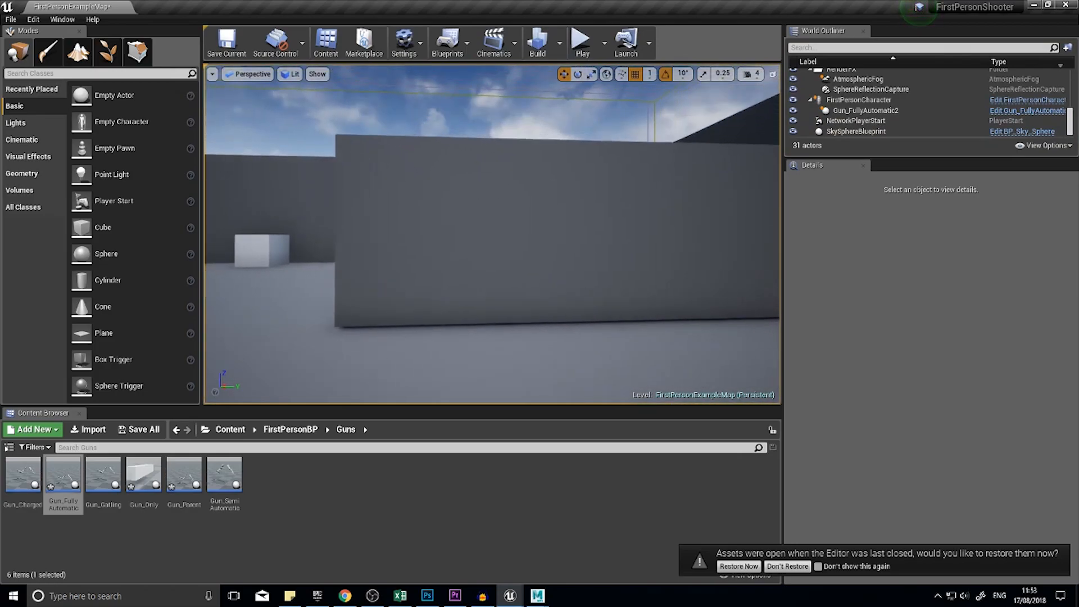
# Step: Open the Gun_FullyAutomatic blueprint, review its Event Graph, glance at Gun_Only and return to the level editor
pyautogui.doubleClick(65, 473)
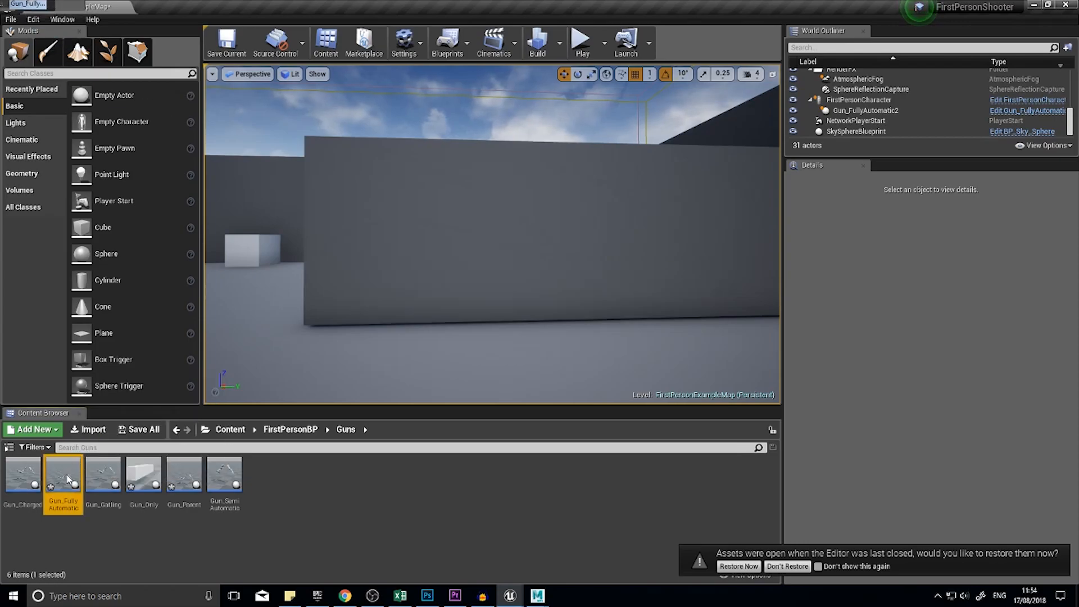
pyautogui.click(365, 82)
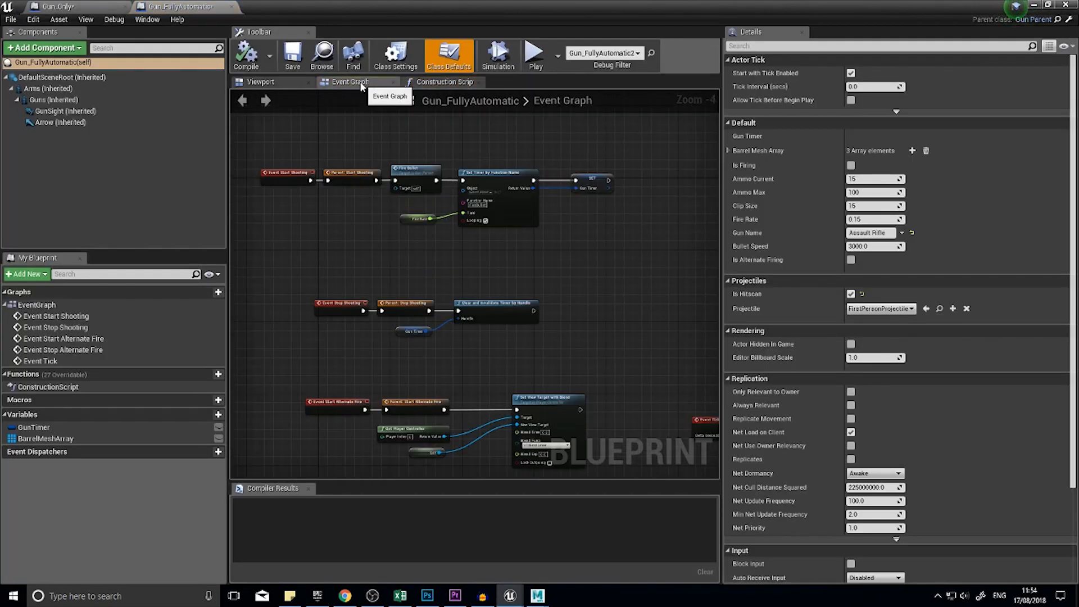
pyautogui.click(276, 83)
pyautogui.click(350, 82)
pyautogui.scroll(-4, 499, 250)
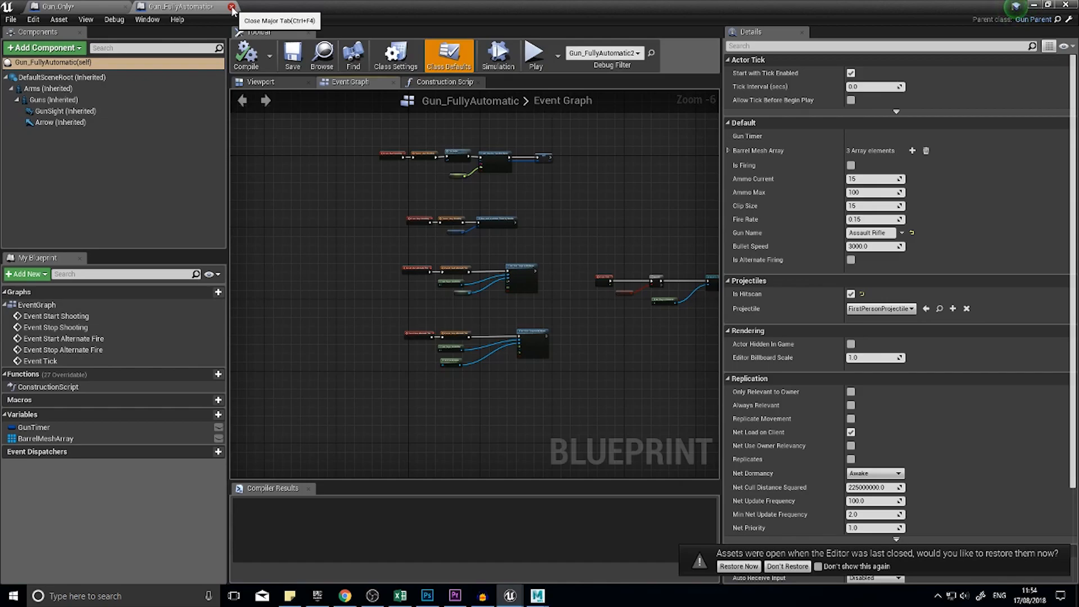
pyautogui.click(73, 7)
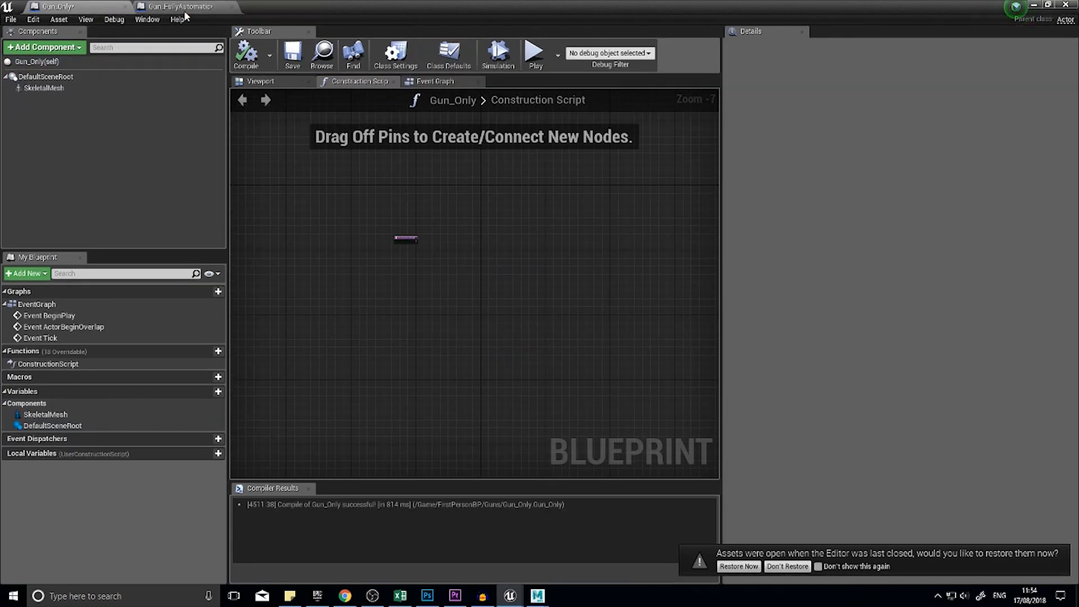
pyautogui.click(205, 7)
pyautogui.click(1033, 19)
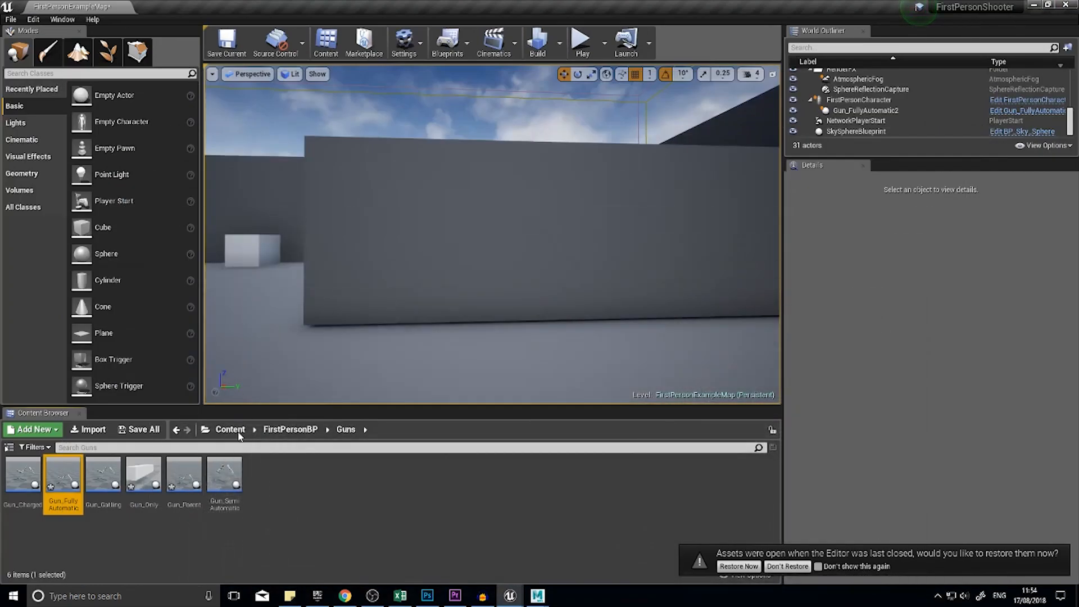
# Step: Open the Gun_Parent blueprint and examine the camera cast and location nodes in its Fire Bullet function
pyautogui.doubleClick(183, 499)
pyautogui.scroll(2, 571, 356)
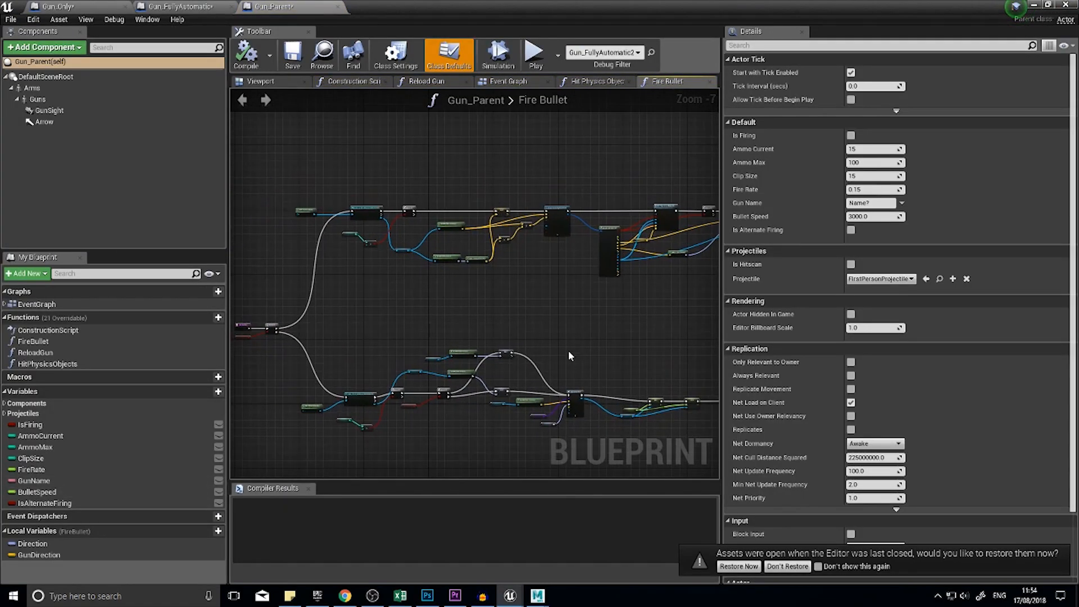
pyautogui.moveTo(338, 429); pyautogui.dragTo(469, 330, button='right')
pyautogui.scroll(2, 469, 330)
pyautogui.moveTo(454, 399); pyautogui.dragTo(425, 336, button='right')
pyautogui.moveTo(491, 258); pyautogui.dragTo(369, 215, button='right')
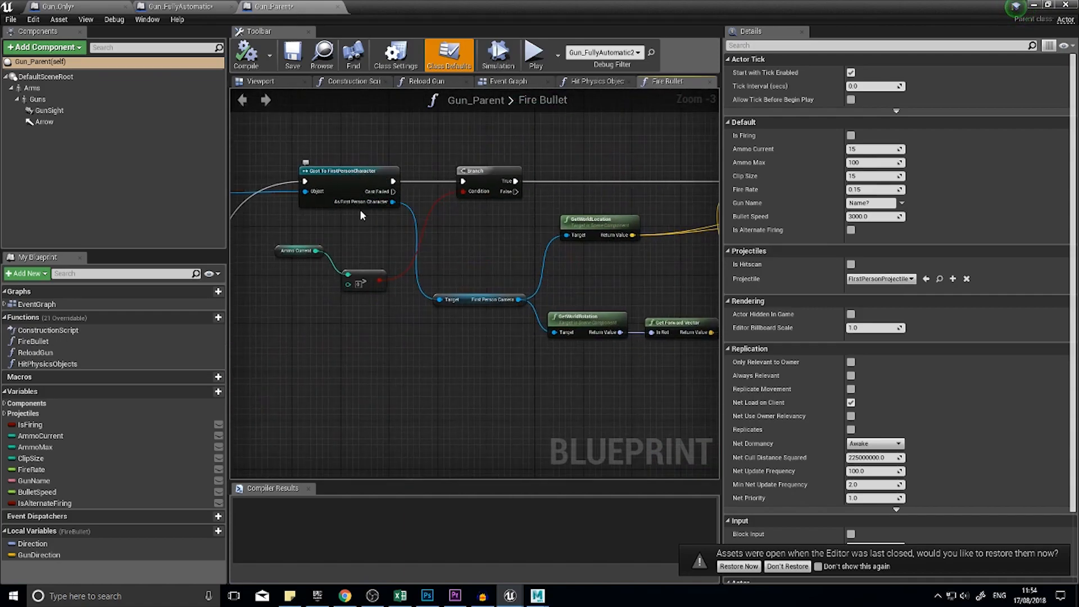
pyautogui.moveTo(488, 364); pyautogui.dragTo(555, 347, button='right')
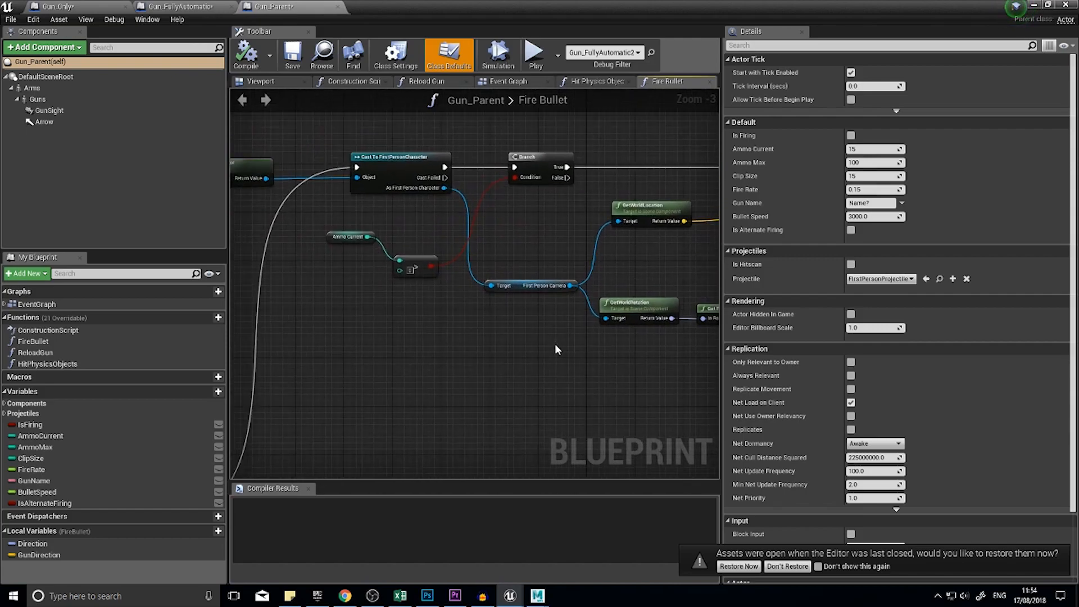
# Step: Delete the First Person Camera and Cast To FirstPersonCharacter nodes and reconnect the execution flow directly to the ammo Branch
pyautogui.moveTo(564, 315); pyautogui.dragTo(502, 247)
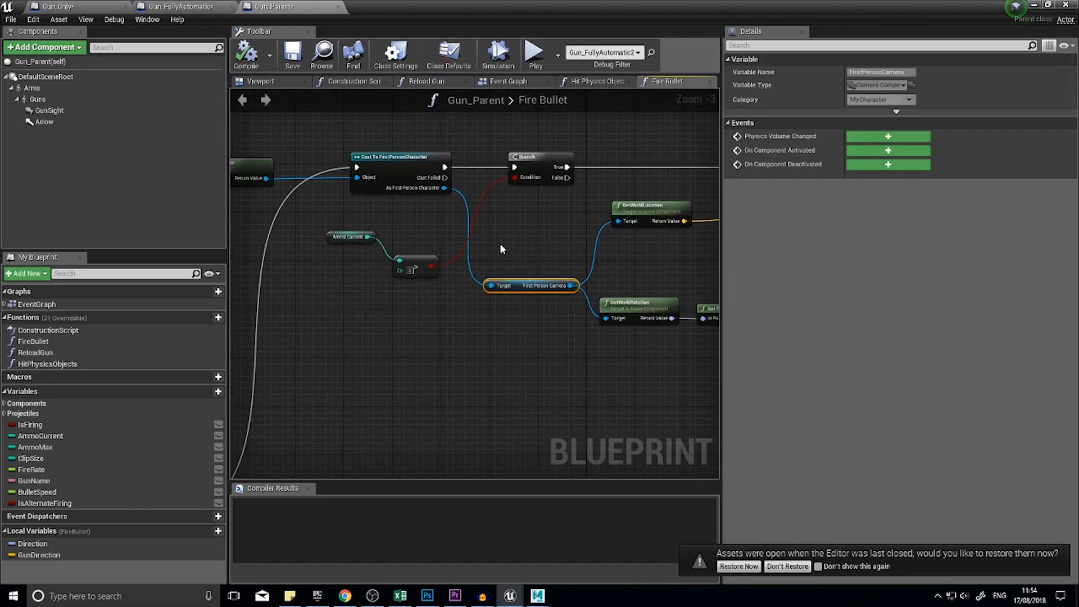
pyautogui.press('Delete')
pyautogui.click(409, 190)
pyautogui.press('Delete')
pyautogui.moveTo(443, 193); pyautogui.dragTo(595, 168, button='right')
pyautogui.scroll(-1, 603, 136)
pyautogui.moveTo(607, 145); pyautogui.dragTo(342, 404)
pyautogui.moveTo(548, 285); pyautogui.dragTo(441, 267, button='right')
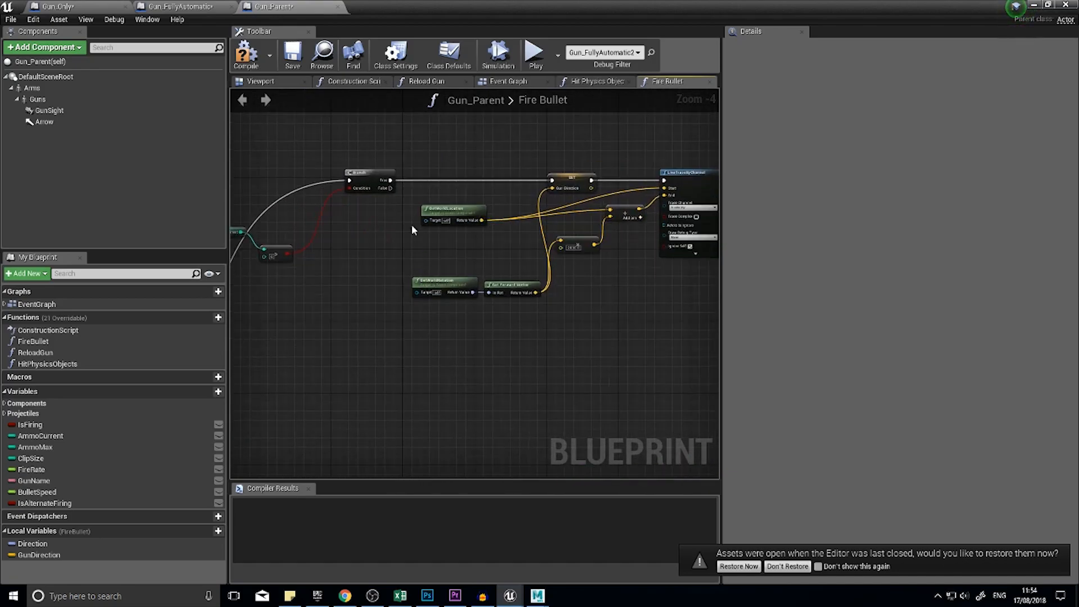
# Step: Add a Get Player Camera Manager node to the Fire Bullet graph near the ammo check
pyautogui.rightClick(343, 247)
pyautogui.write('ge')
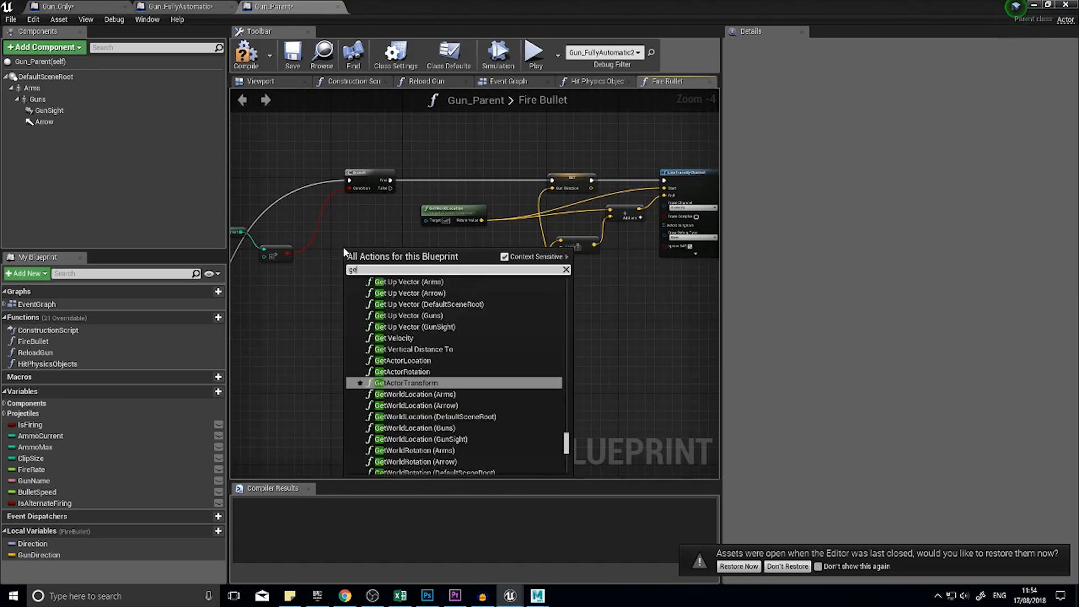
pyautogui.write('tr playe')
pyautogui.press('BackSpace')
pyautogui.press('BackSpace')
pyautogui.press('BackSpace')
pyautogui.press('BackSpace')
pyautogui.press('BackSpace')
pyautogui.press('BackSpace')
pyautogui.press('BackSpace')
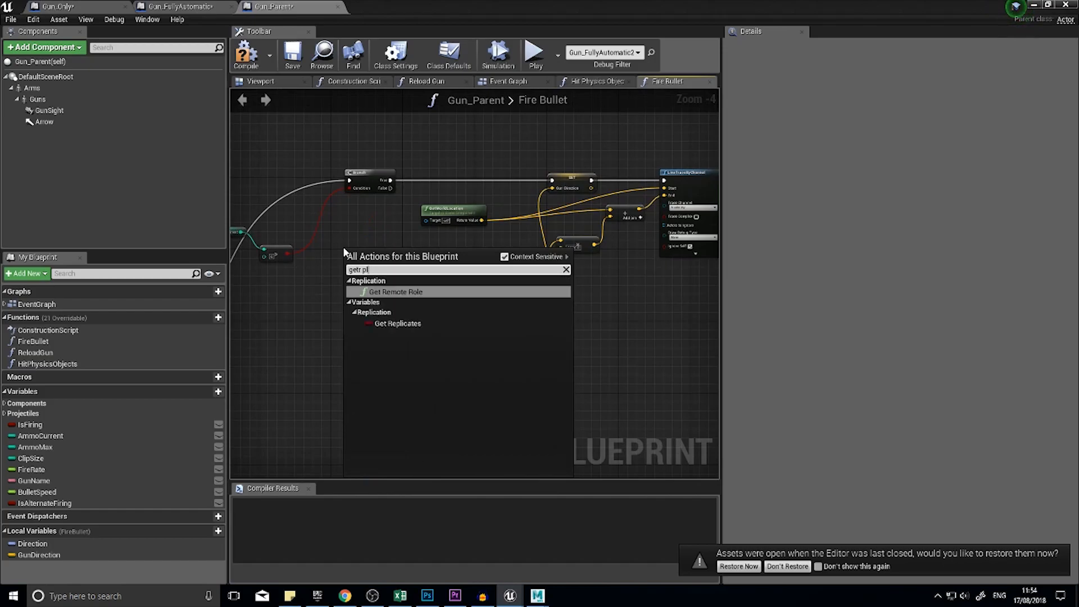
pyautogui.write('player camer')
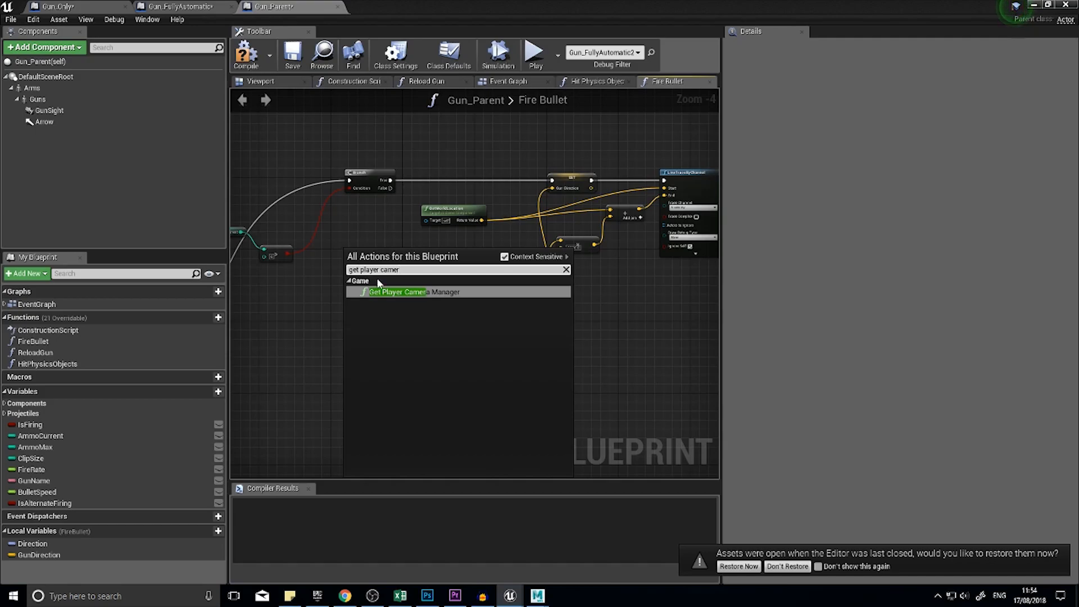
pyautogui.click(408, 293)
# Step: Connect the camera manager's Root Component to the GetWorldLocation and GetWorldRotation targets and compile Gun_Parent
pyautogui.moveTo(371, 243)
pyautogui.mouseDown()
pyautogui.moveTo(308, 215)
pyautogui.moveTo(369, 257)
pyautogui.mouseUp()
pyautogui.moveTo(420, 222); pyautogui.dragTo(417, 291)
pyautogui.moveTo(305, 218); pyautogui.dragTo(286, 290)
pyautogui.scroll(2, 287, 290)
pyautogui.moveTo(298, 305); pyautogui.dragTo(451, 295, button='right')
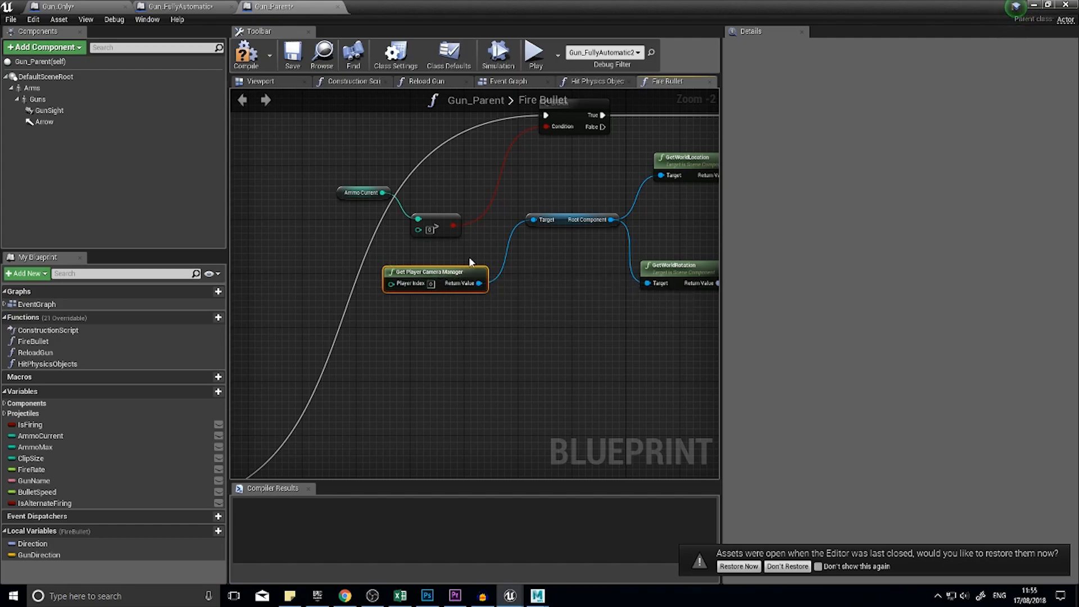
pyautogui.moveTo(460, 268); pyautogui.dragTo(453, 261)
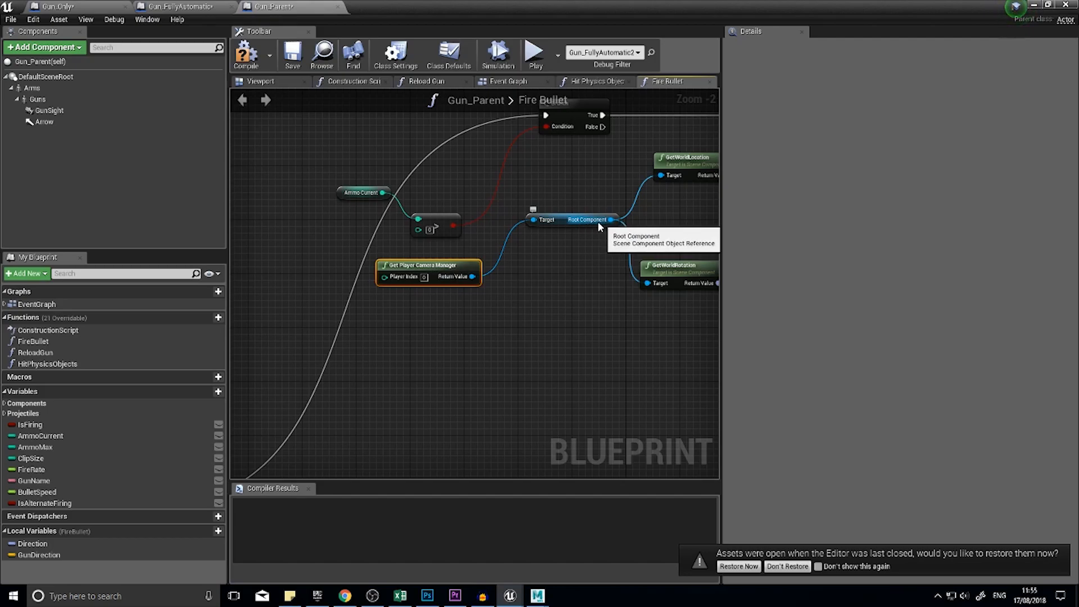
pyautogui.moveTo(604, 221); pyautogui.dragTo(435, 213, button='right')
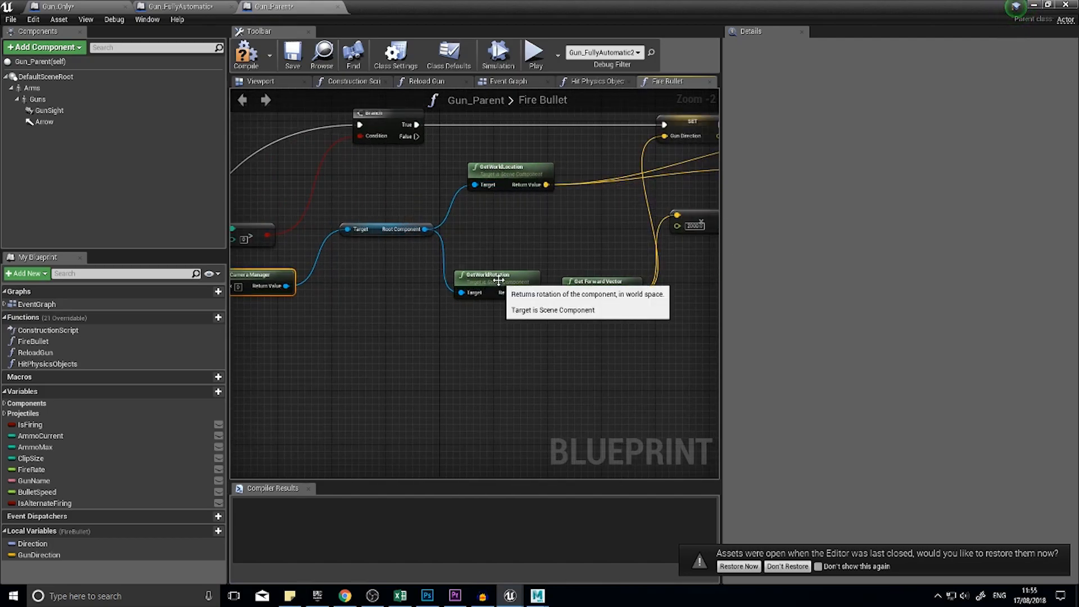
pyautogui.click(246, 54)
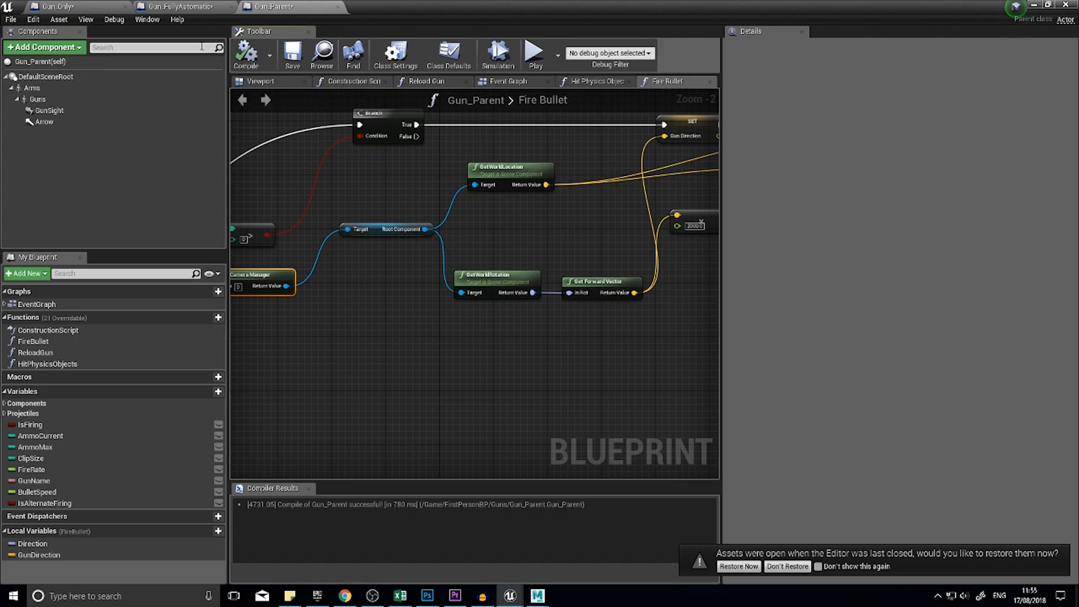
# Step: Return to the level editor, play the level and test firing the assault rifle from the hip at the block
pyautogui.click(1035, 5)
pyautogui.click(581, 40)
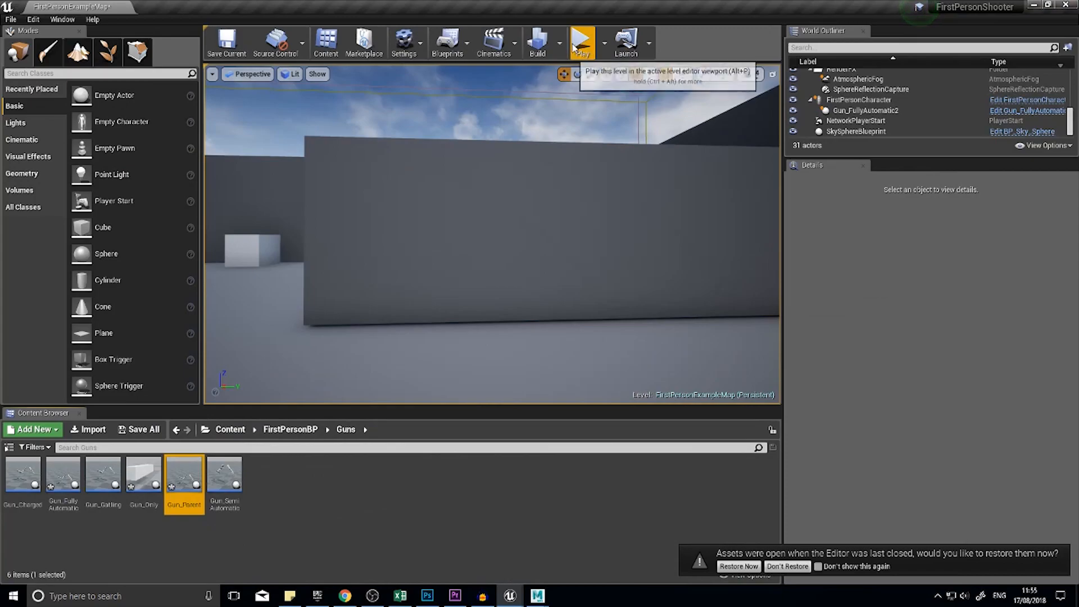
pyautogui.press('w')
pyautogui.click(496, 239)
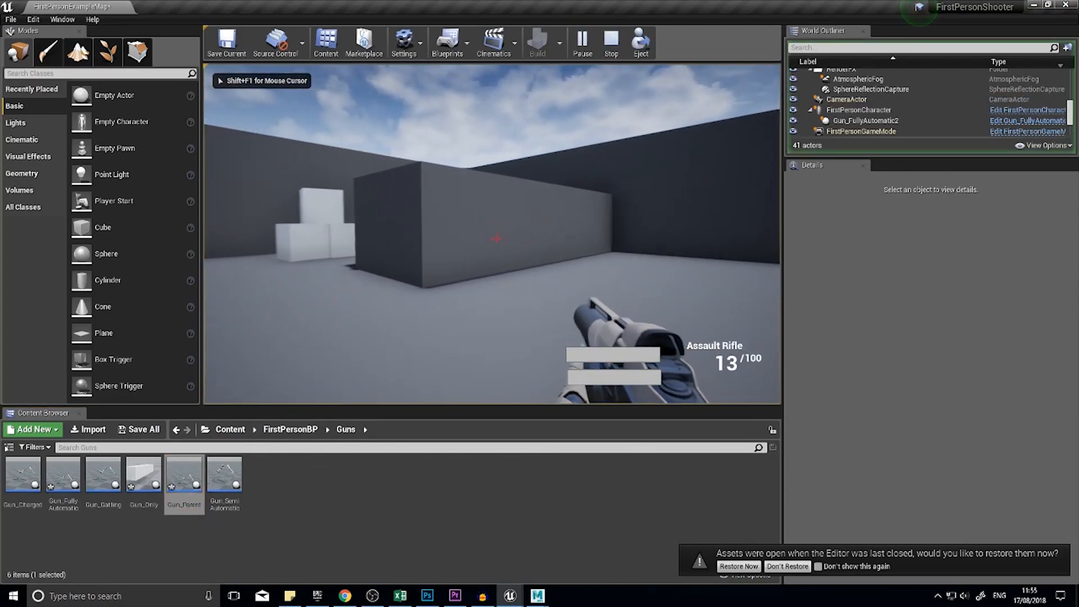
pyautogui.click(497, 239)
pyautogui.click(497, 239)
pyautogui.click(497, 239)
pyautogui.click(497, 239)
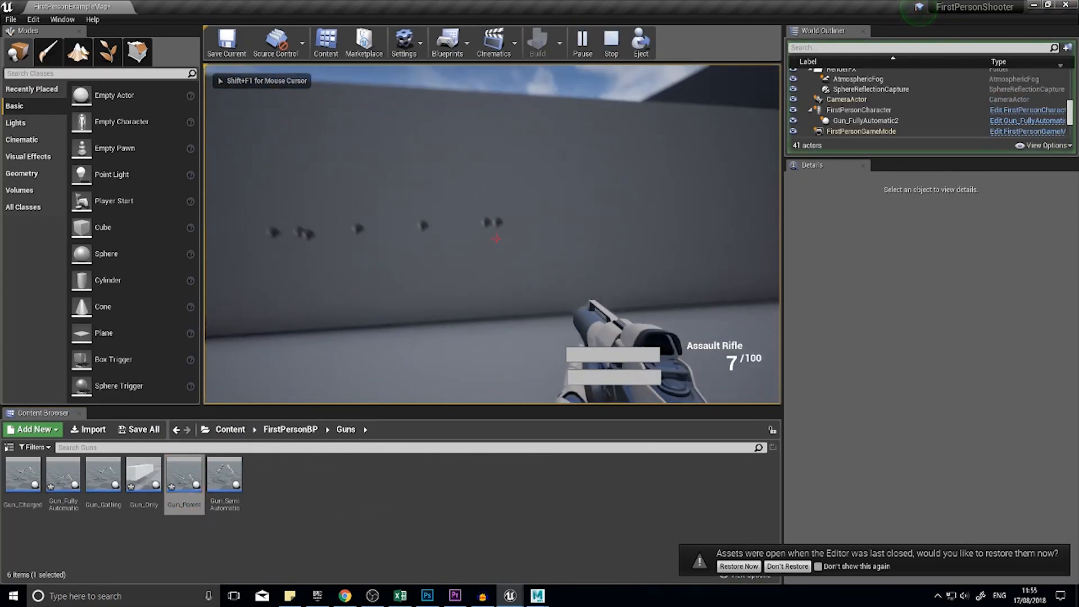
# Step: Test firing while aiming down the sights, reload the rifle, fire again and stop playing
pyautogui.rightClick(496, 239)
pyautogui.click(496, 238)
pyautogui.click(496, 239)
pyautogui.click(497, 238)
pyautogui.click(496, 239)
pyautogui.click(497, 239)
pyautogui.click(496, 239)
pyautogui.click(496, 239)
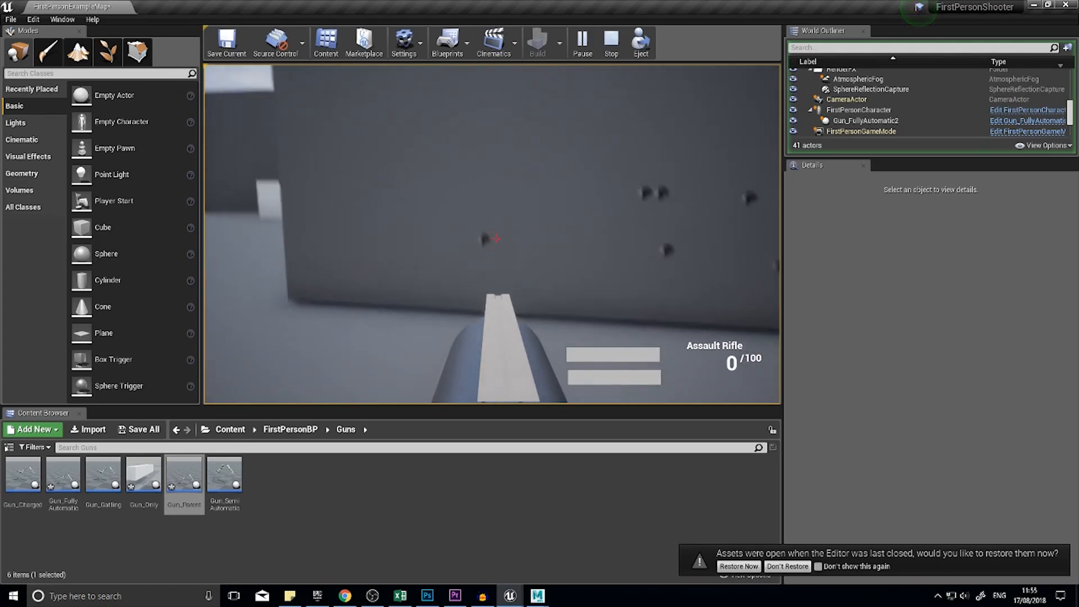
pyautogui.press('r')
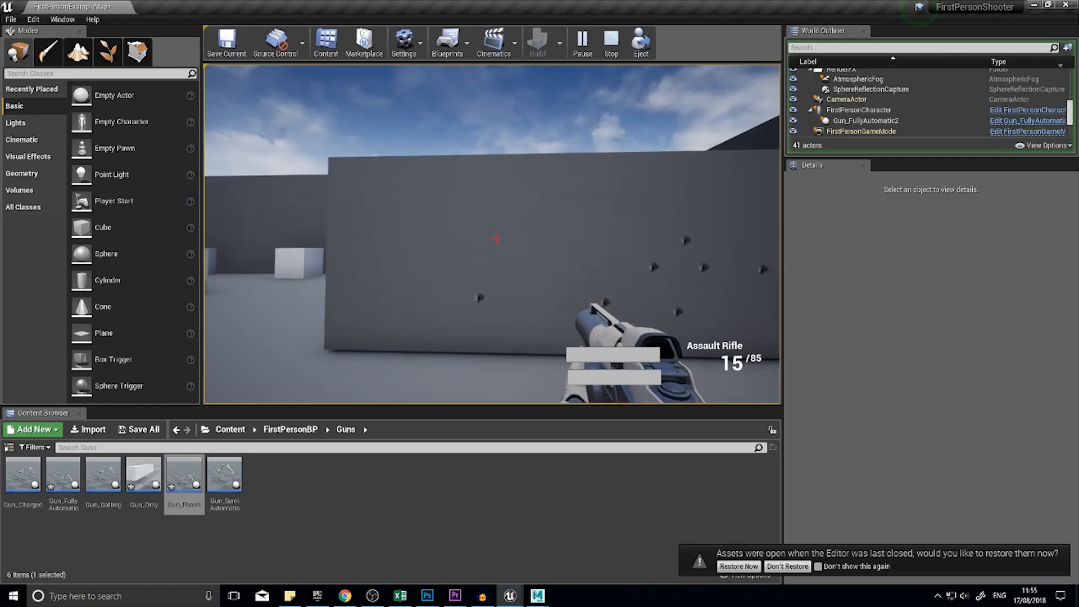
pyautogui.click(496, 239)
pyautogui.click(496, 239)
pyautogui.press('Escape')
# Step: Look over the imported meshes in the GunParts folder and open the Gun_Only blueprint from the Guns folder
pyautogui.moveTo(602, 250); pyautogui.dragTo(575, 241, button='right')
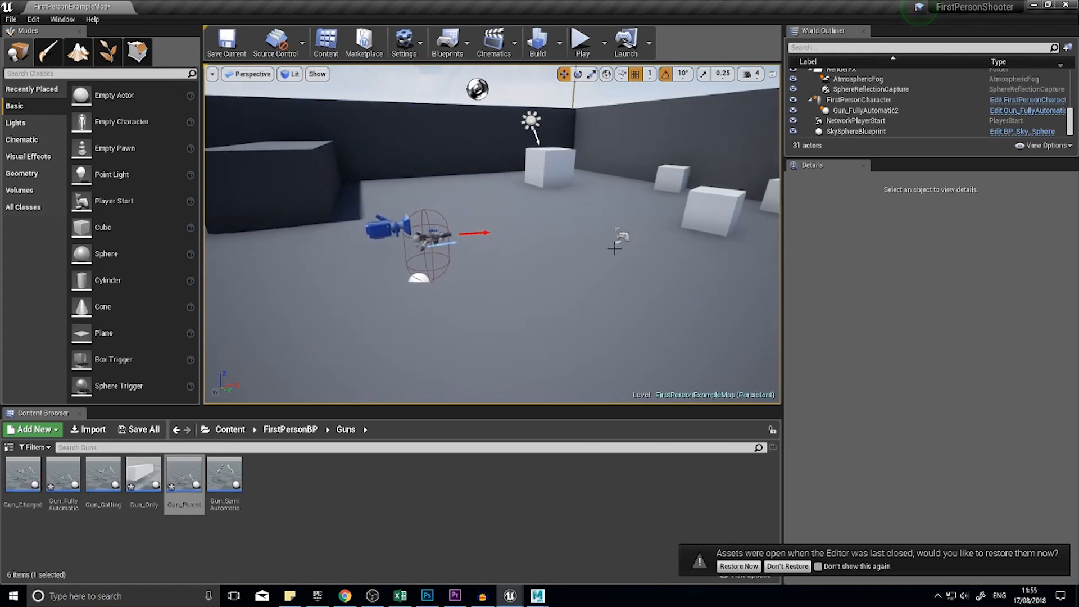
pyautogui.moveTo(607, 288)
pyautogui.mouseDown(button='right')
pyautogui.moveTo(635, 286)
pyautogui.moveTo(602, 287)
pyautogui.mouseUp(button='right')
pyautogui.click(290, 429)
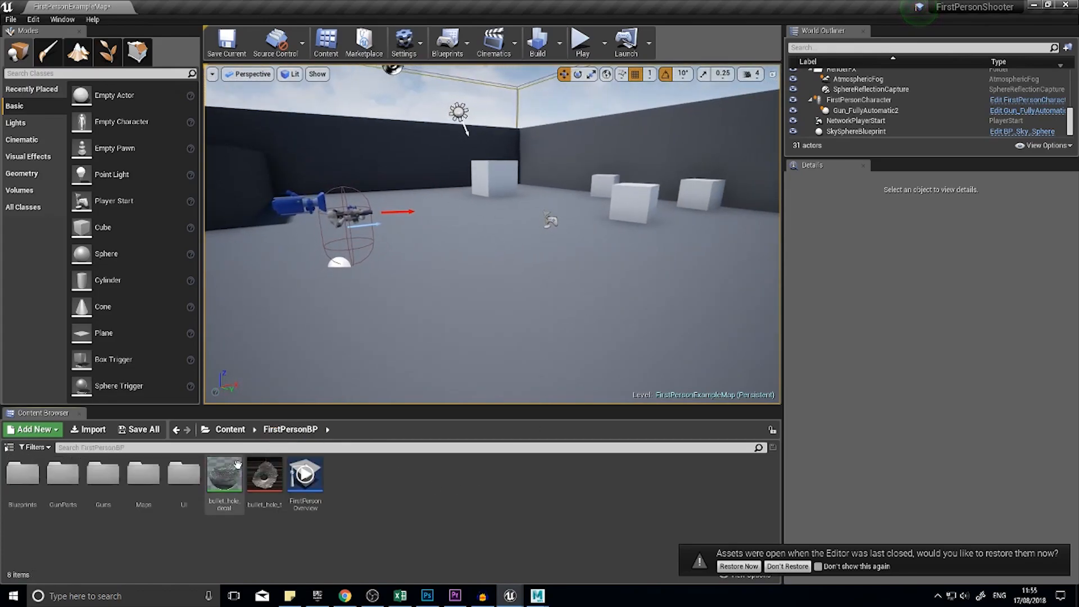
pyautogui.doubleClick(62, 474)
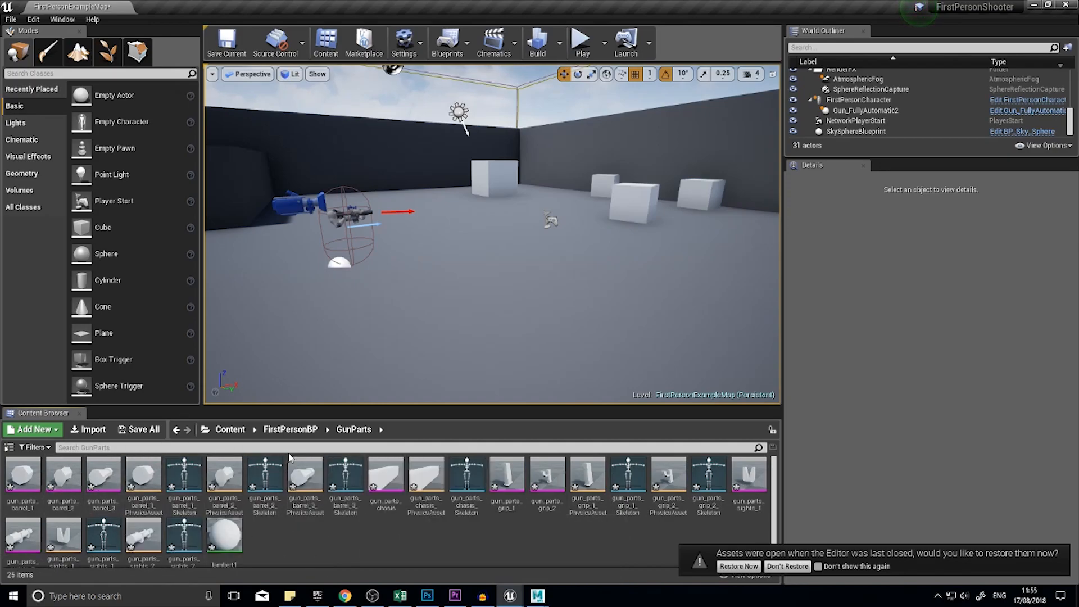
pyautogui.click(298, 435)
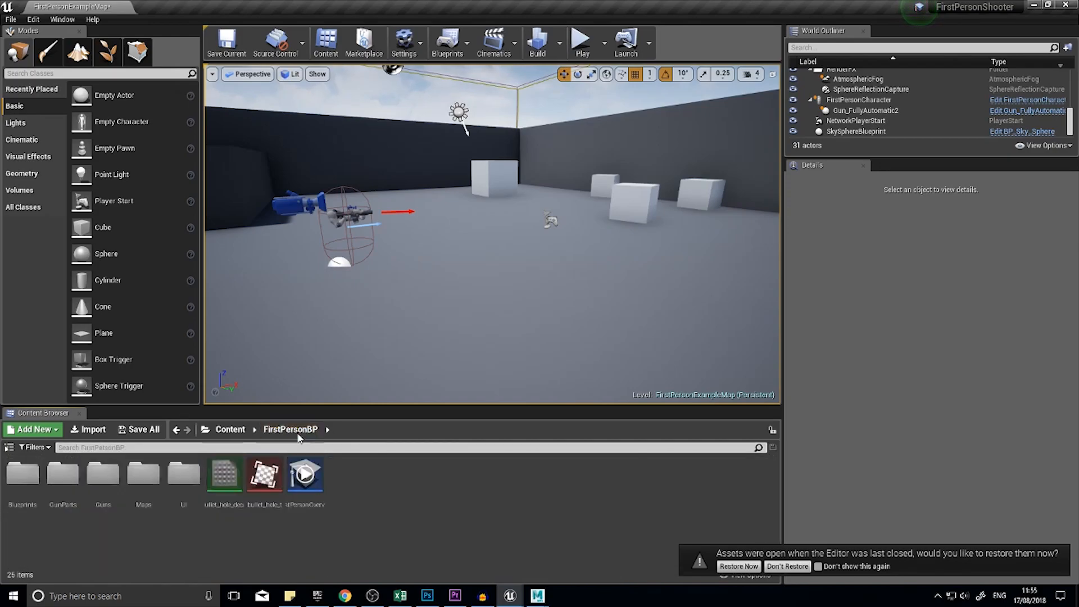
pyautogui.doubleClick(96, 477)
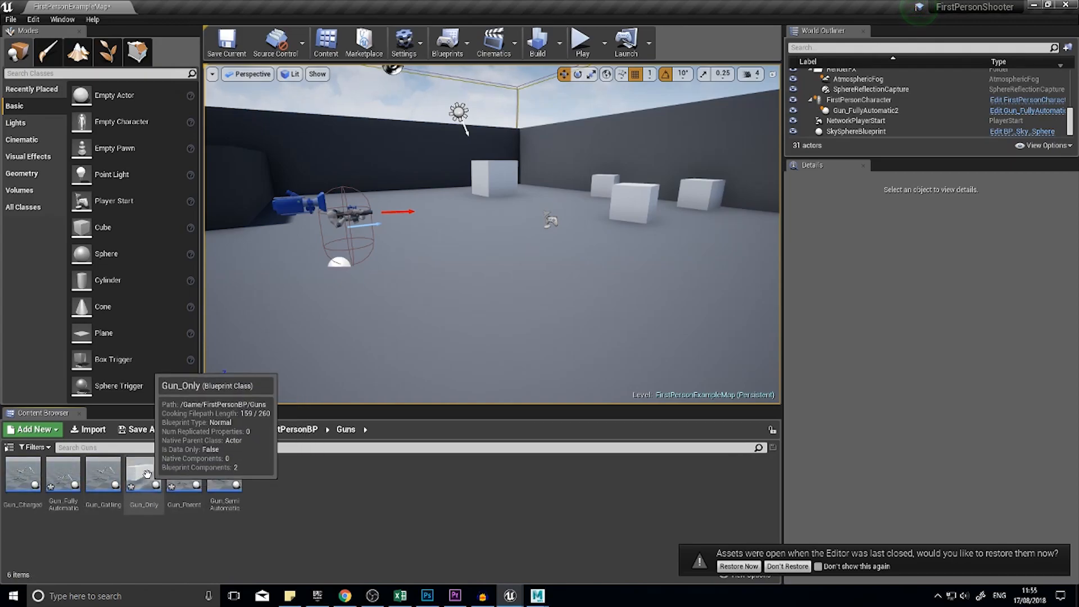
pyautogui.doubleClick(145, 473)
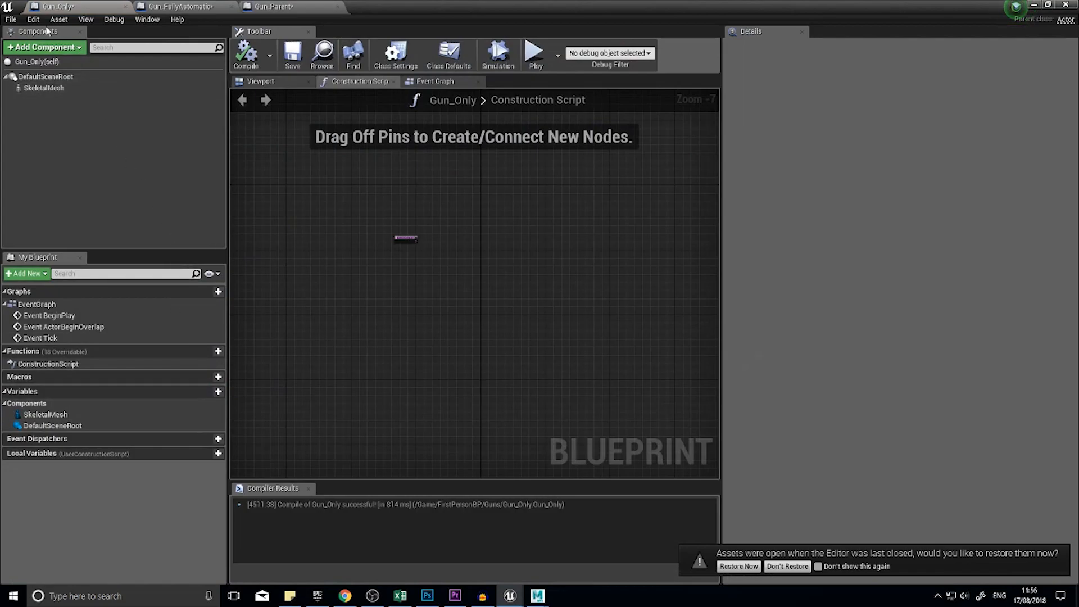
# Step: Show the SkeletalMesh component in Gun_Only's viewport, keep gun_parts_chasis as its skeletal mesh and inspect the chassis
pyautogui.click(48, 90)
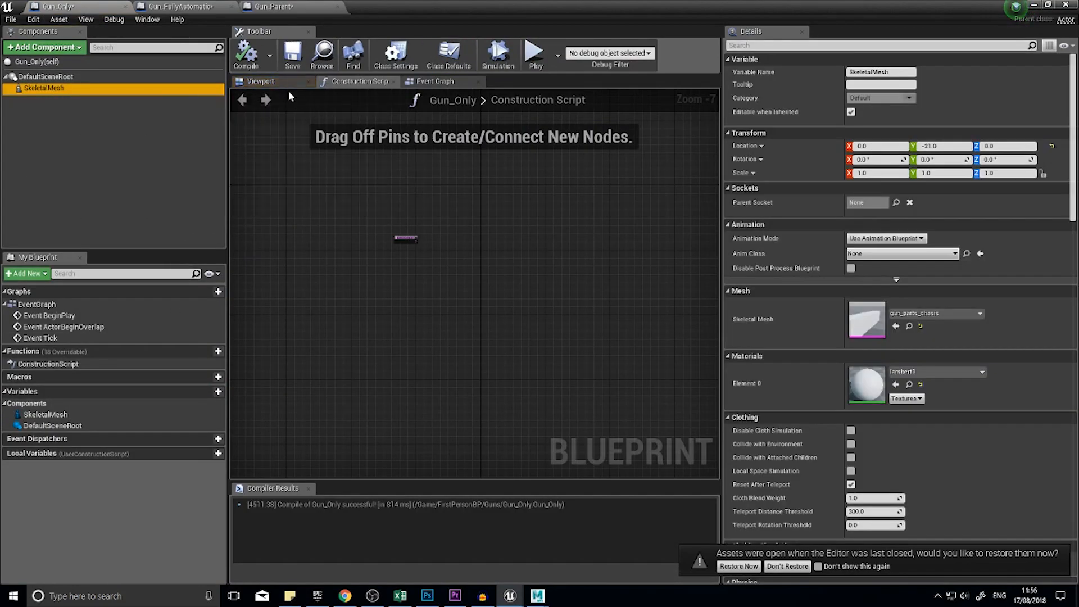
pyautogui.click(285, 83)
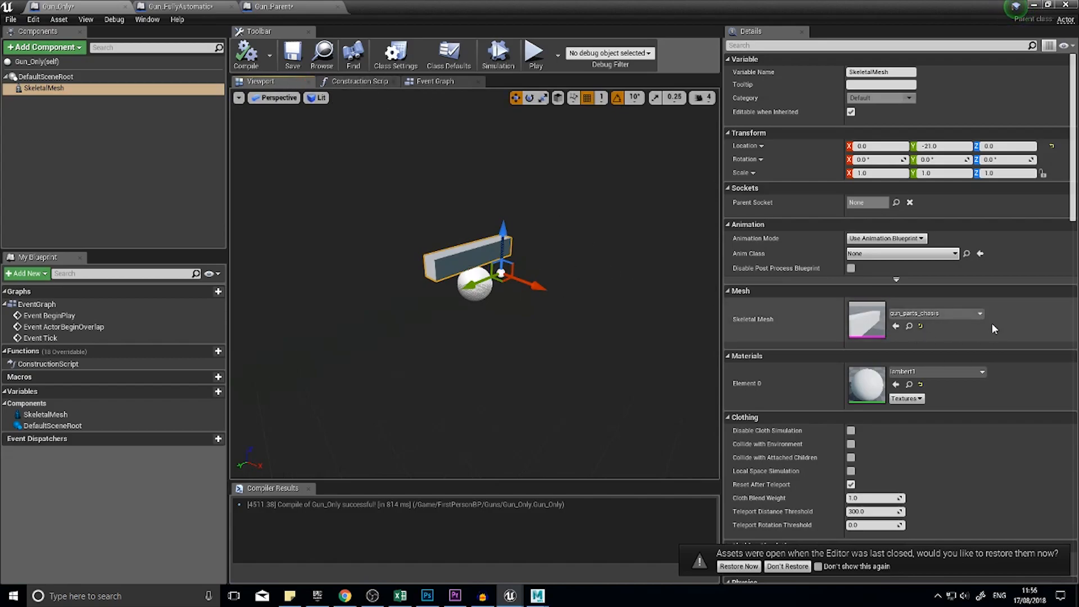
pyautogui.click(933, 313)
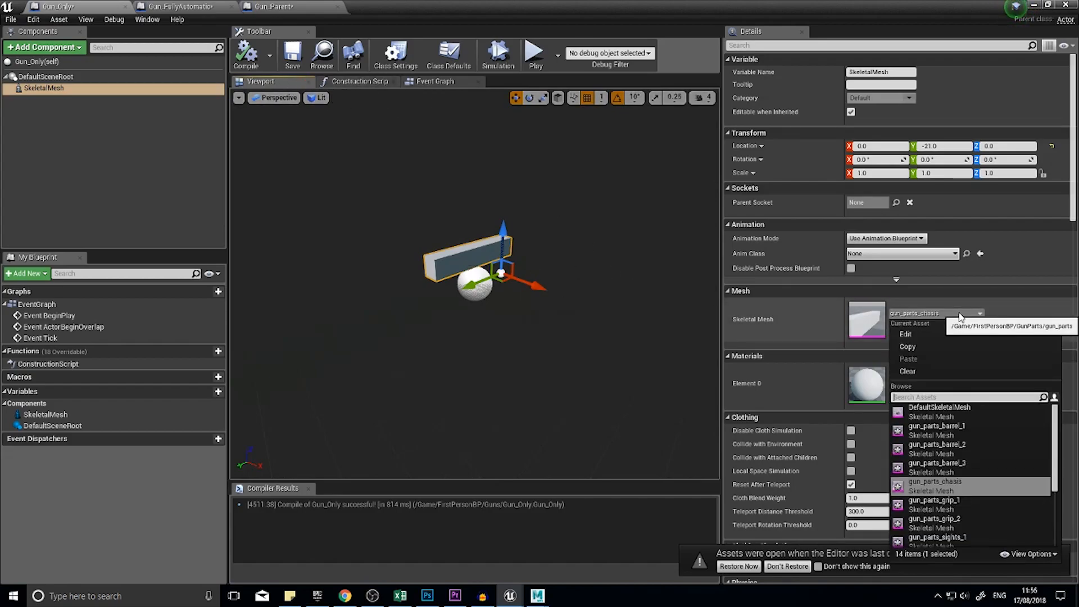
pyautogui.click(954, 489)
pyautogui.keyDown('alt'); pyautogui.moveTo(516, 256); pyautogui.dragTo(502, 332); pyautogui.keyUp('alt')
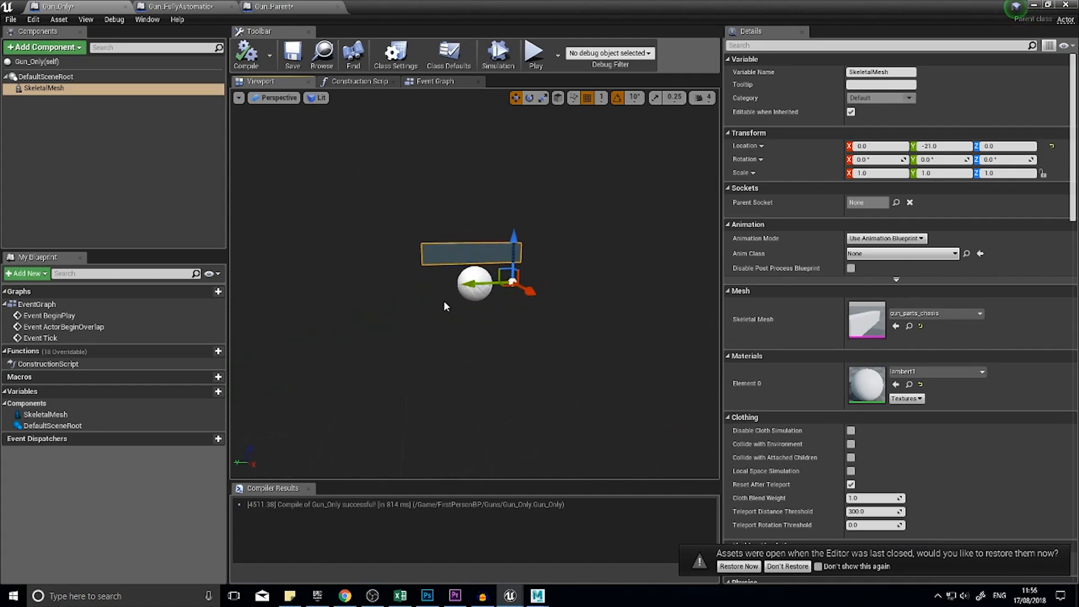
pyautogui.keyDown('alt'); pyautogui.moveTo(442, 294); pyautogui.dragTo(460, 322); pyautogui.keyUp('alt')
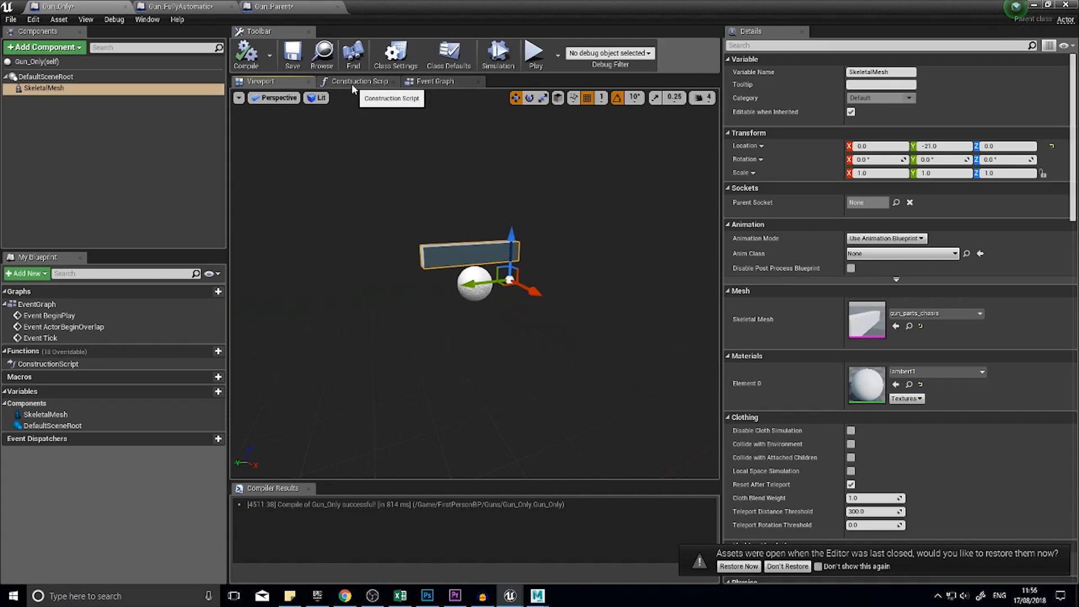
# Step: Open Gun_Only's Construction Script graph and reposition the Construction Script entry node to leave room for nodes after it
pyautogui.click(376, 83)
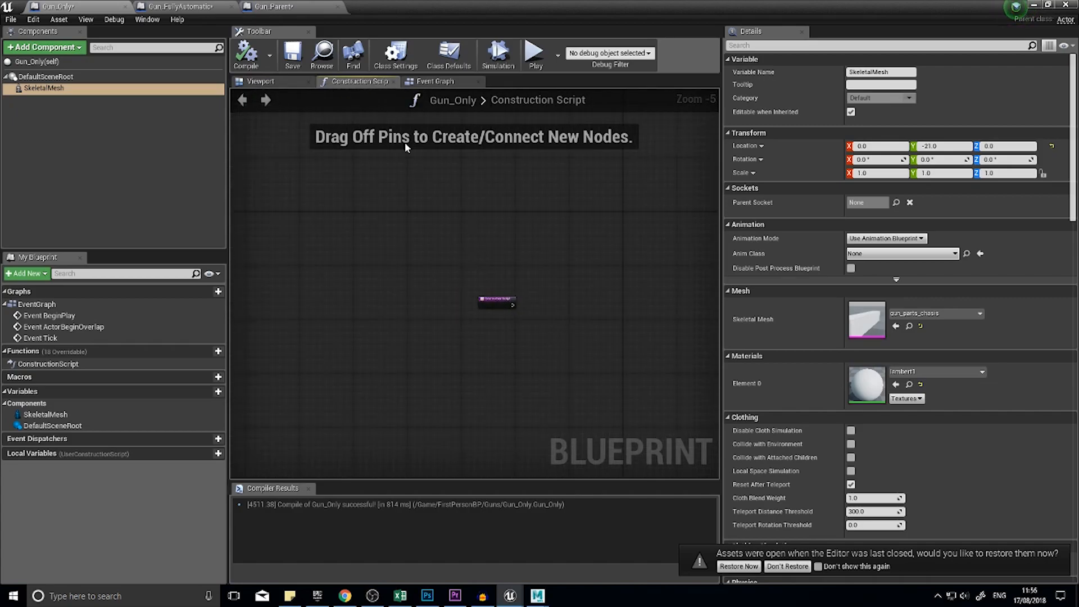
pyautogui.moveTo(456, 328); pyautogui.dragTo(438, 364, button='right')
pyautogui.scroll(2, 459, 315)
pyautogui.click(418, 292)
pyautogui.moveTo(436, 291); pyautogui.dragTo(423, 239)
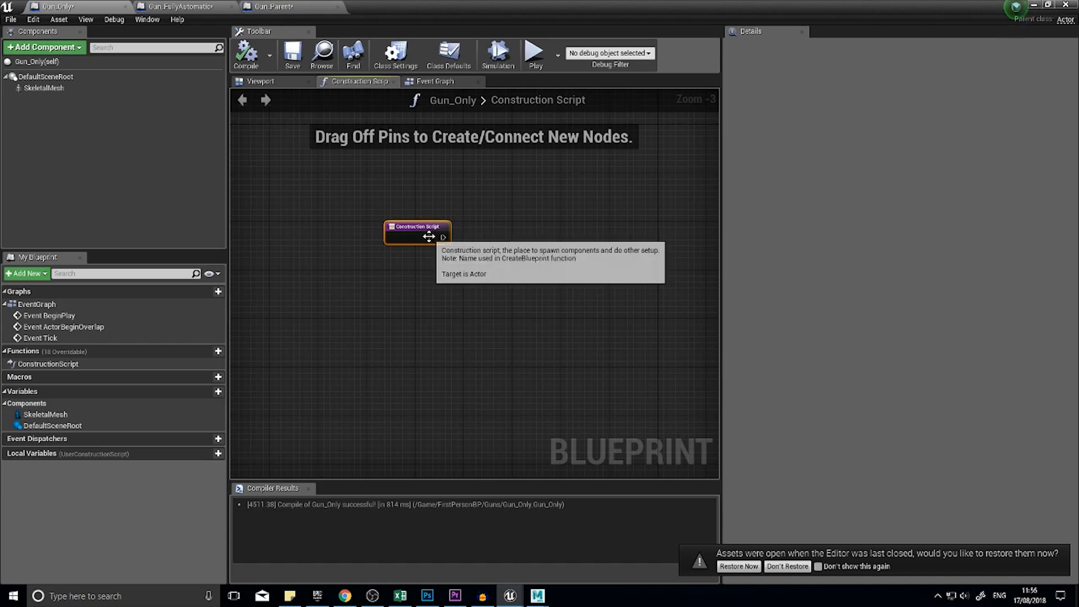
pyautogui.moveTo(422, 237); pyautogui.dragTo(394, 213)
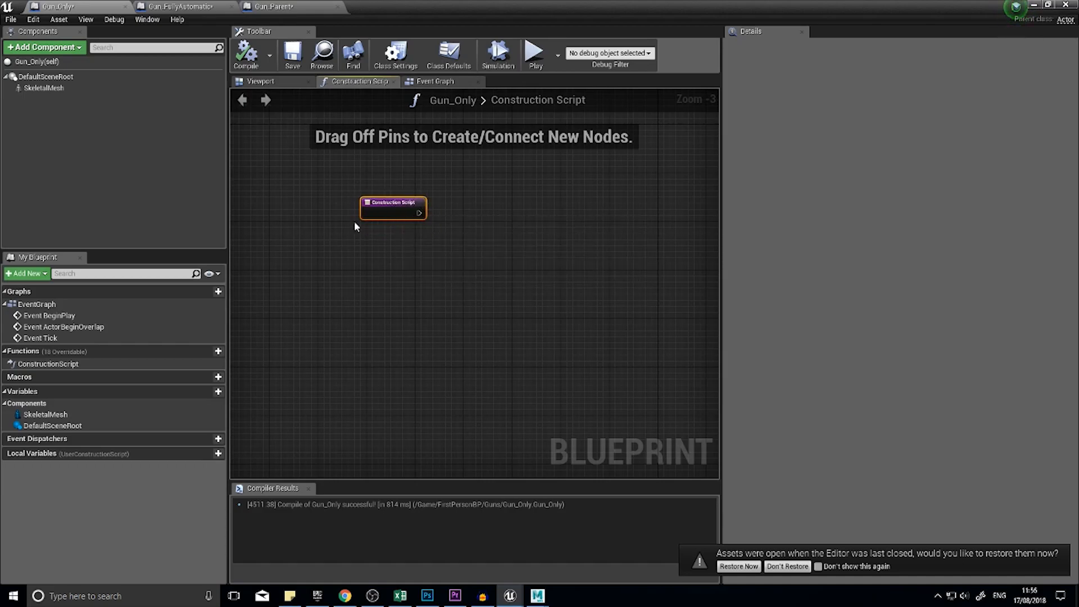
pyautogui.moveTo(462, 266); pyautogui.dragTo(353, 294, button='right')
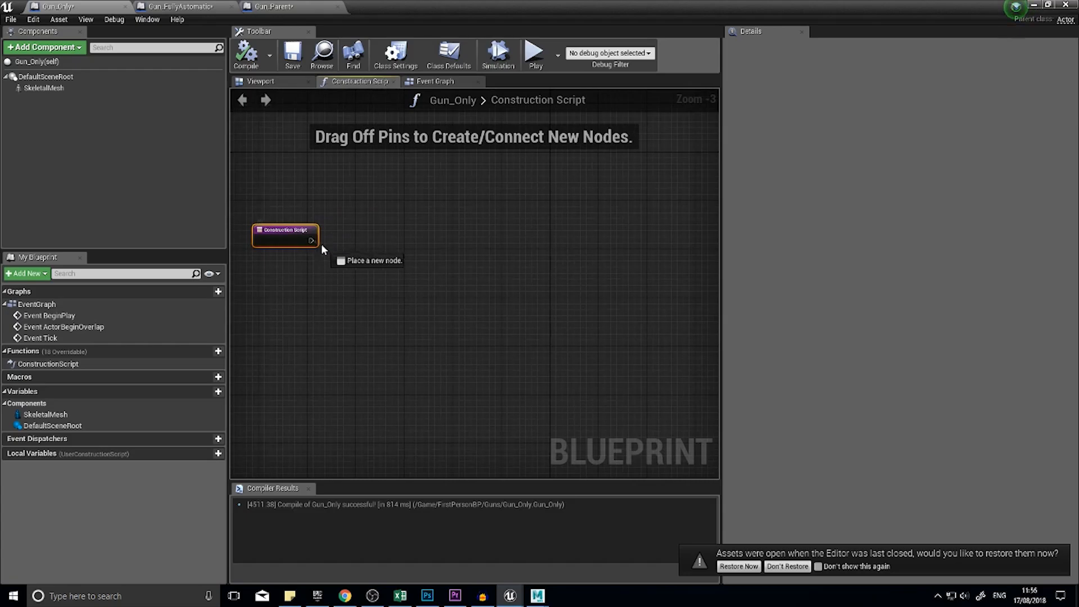
# Step: Add a Sequence node wired from the Construction Script entry node and give it a third output pin
pyautogui.moveTo(312, 242); pyautogui.dragTo(394, 241)
pyautogui.write('sequence')
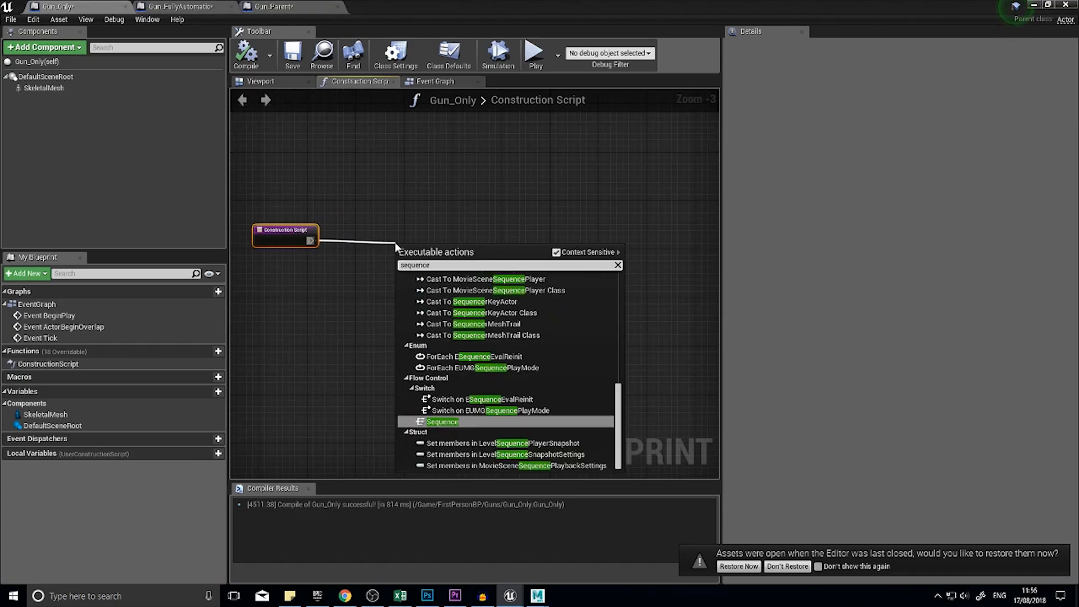
pyautogui.press('Return')
pyautogui.moveTo(430, 241); pyautogui.dragTo(550, 250)
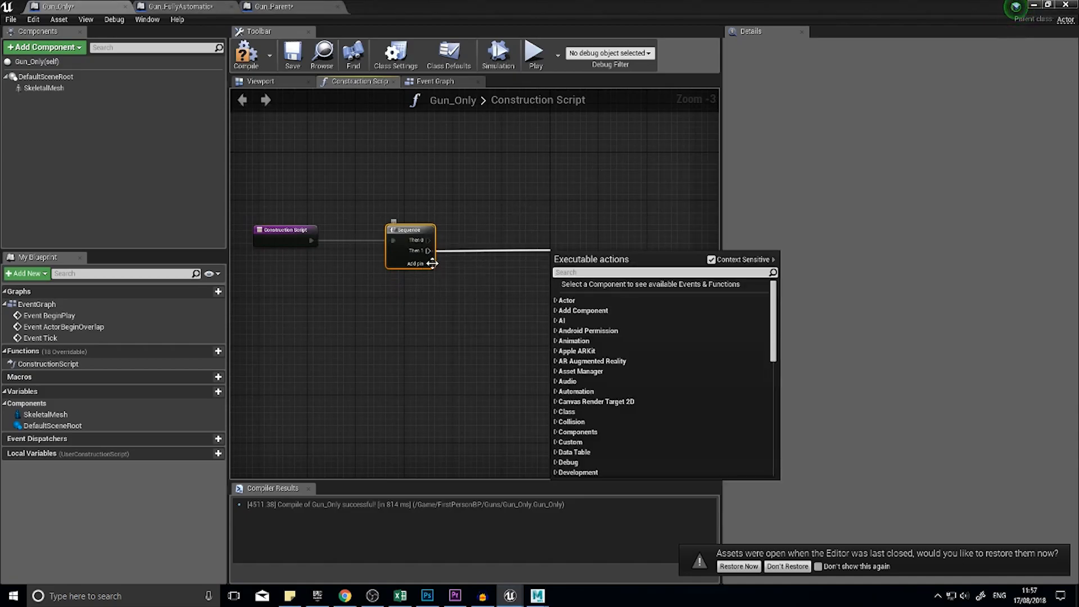
pyautogui.click(421, 265)
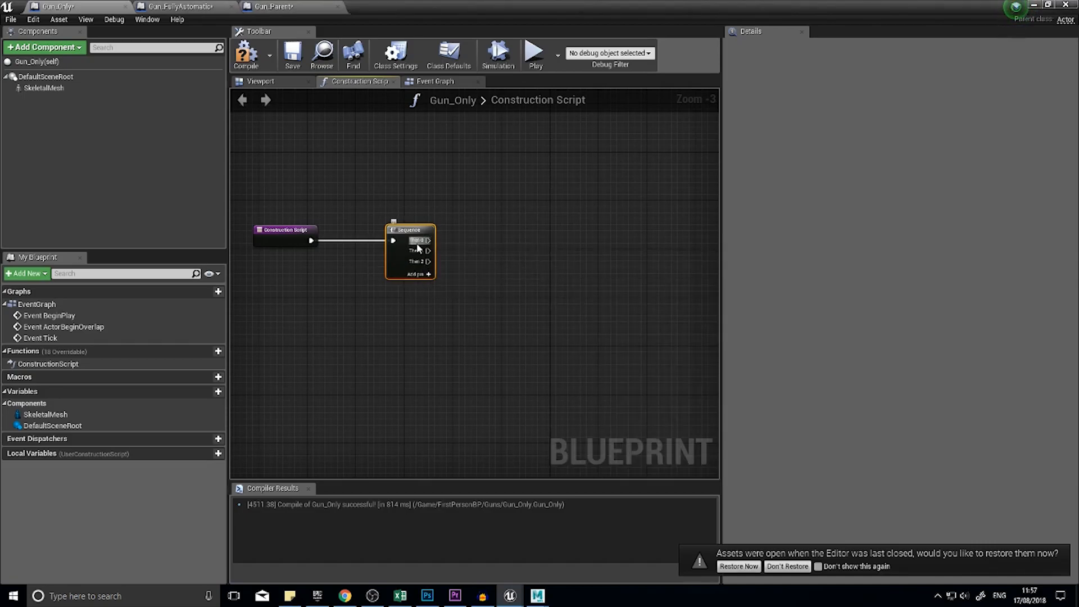
# Step: Move the Sequence node closer to the Construction Script entry node and compile Gun_Only
pyautogui.moveTo(410, 229); pyautogui.dragTo(398, 230)
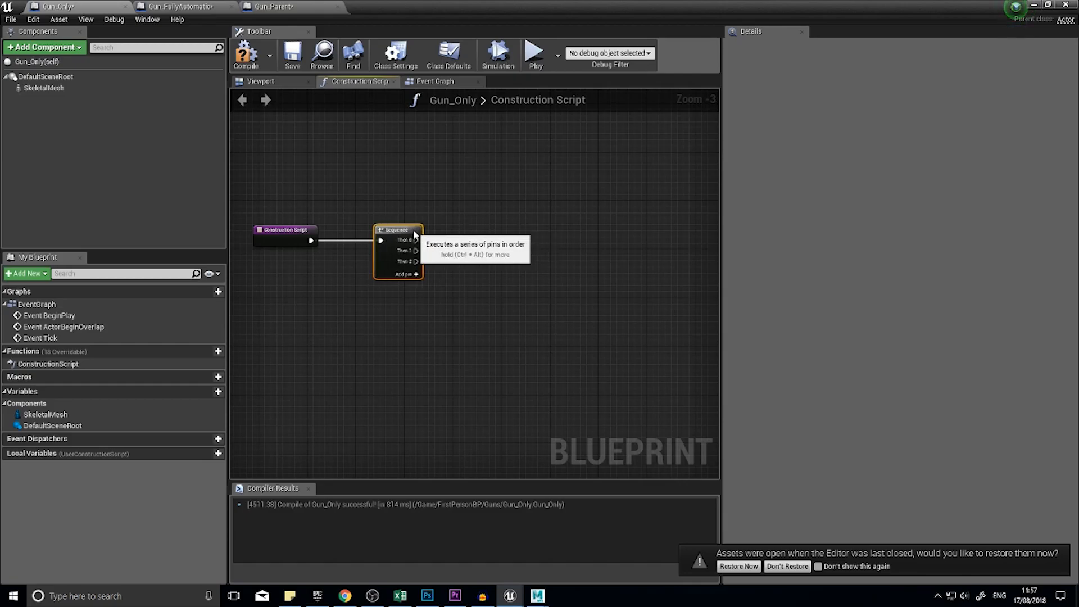
pyautogui.moveTo(427, 252); pyautogui.dragTo(411, 212, button='right')
pyautogui.click(250, 55)
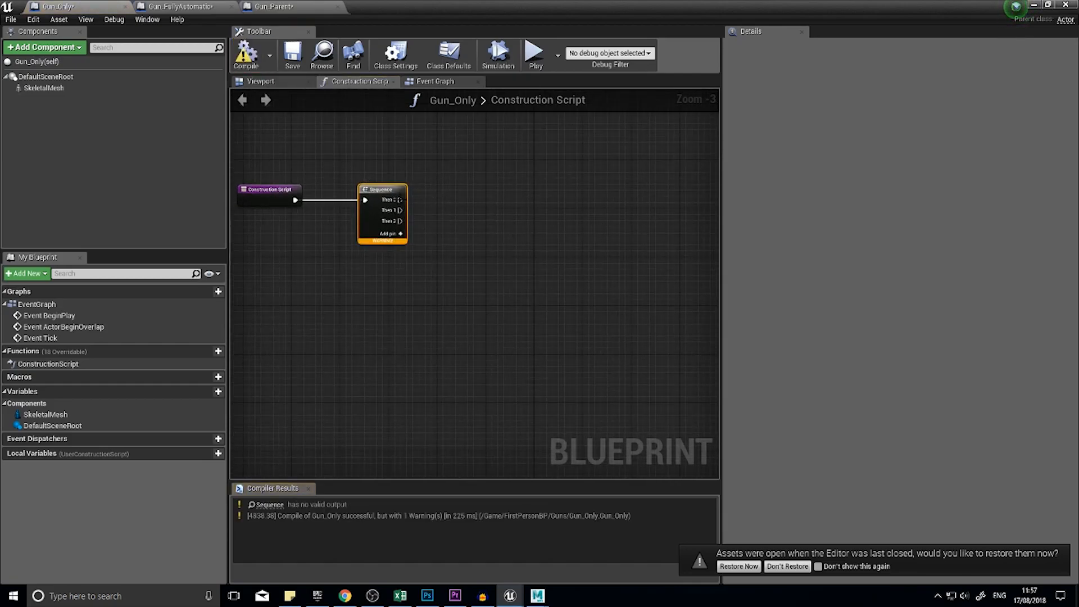
pyautogui.moveTo(365, 224); pyautogui.dragTo(340, 223)
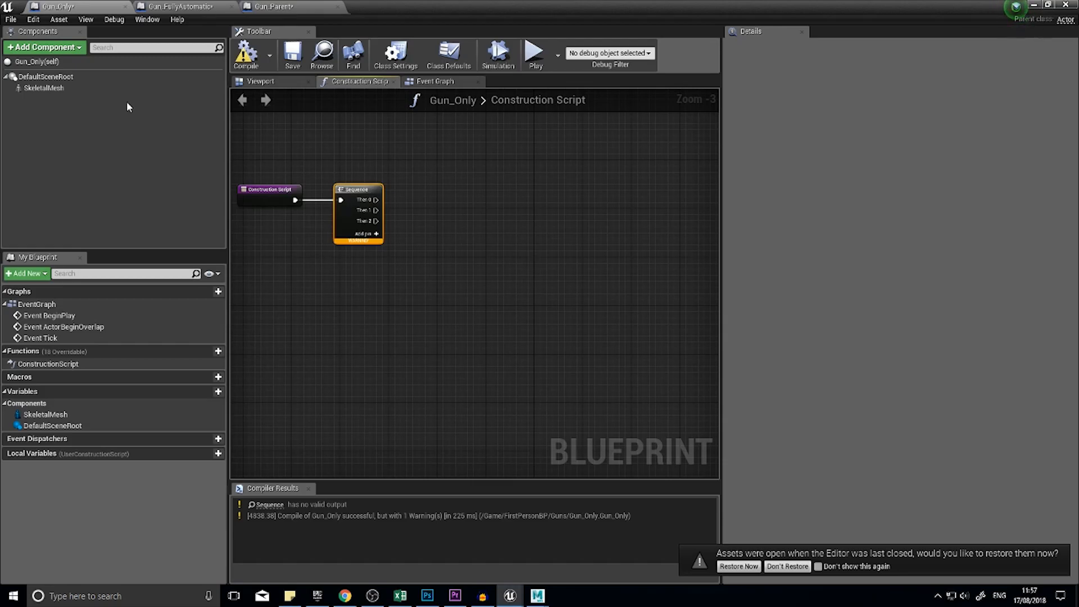
# Step: Return to the level editor, open the gun_parts_chasis mesh from the GunParts folder and switch to its skeleton
pyautogui.click(260, 82)
pyautogui.click(43, 88)
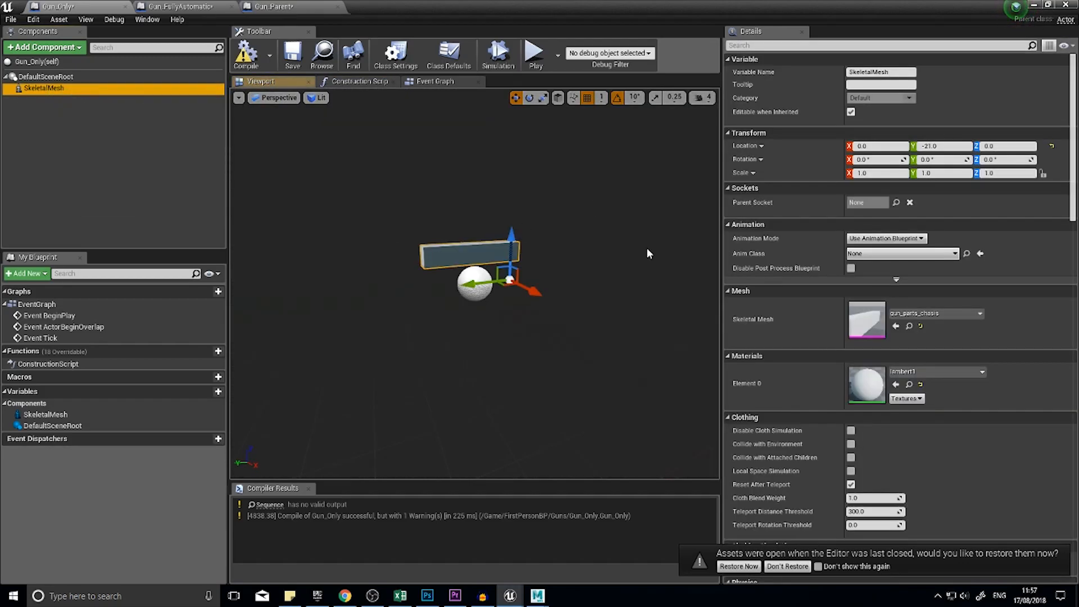
pyautogui.click(1034, 4)
pyautogui.click(291, 429)
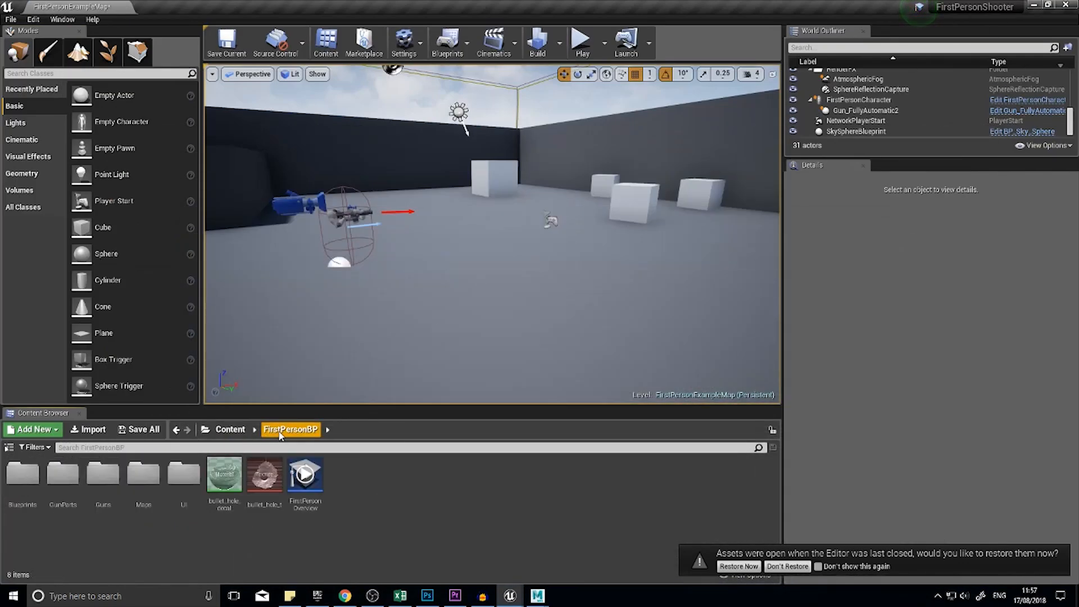
pyautogui.doubleClick(63, 475)
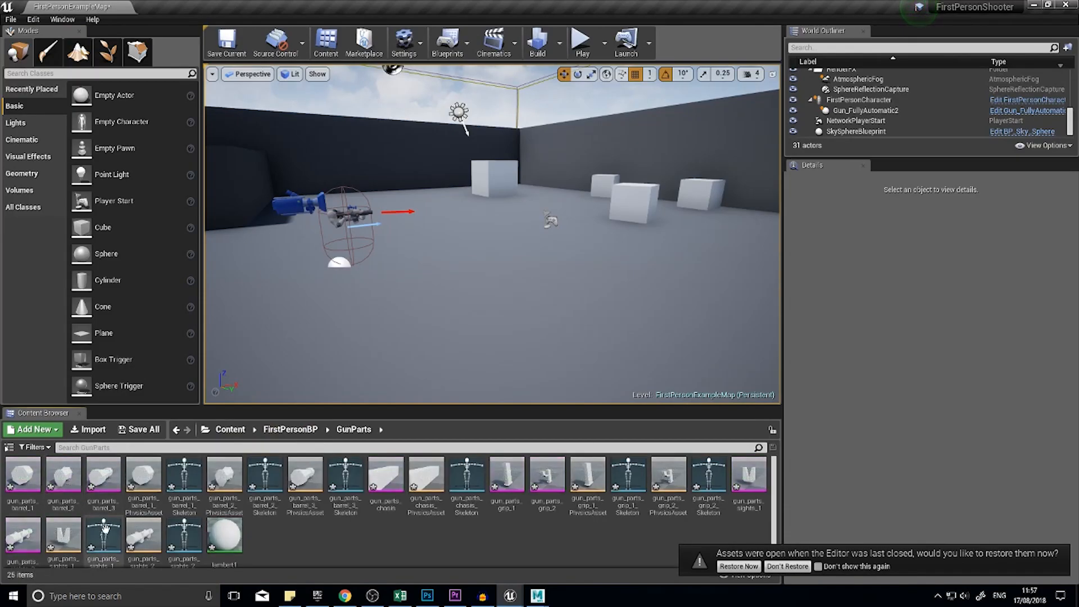
pyautogui.doubleClick(387, 474)
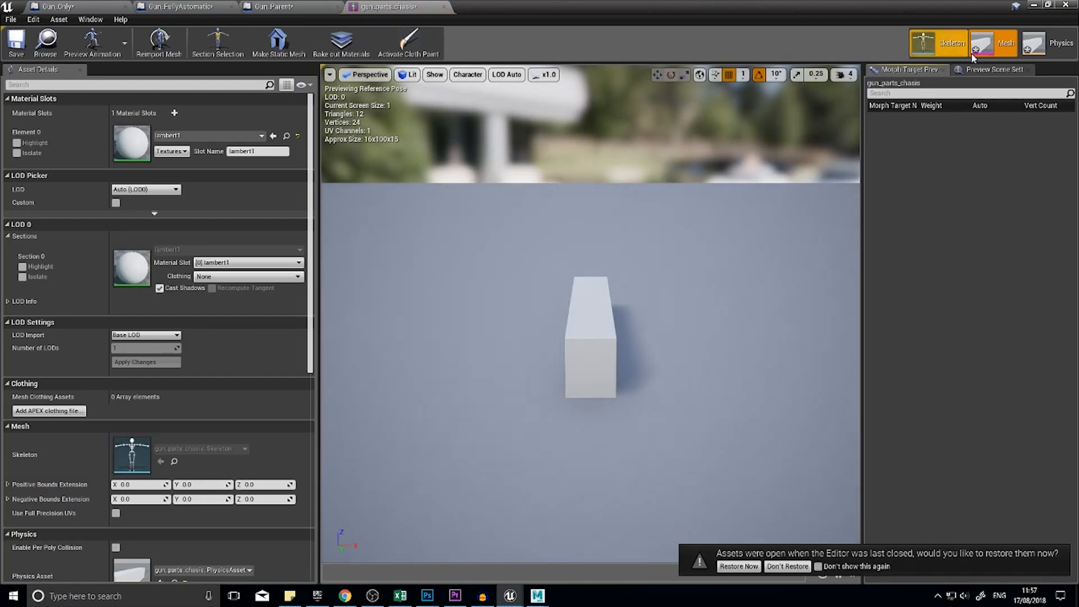
pyautogui.click(949, 47)
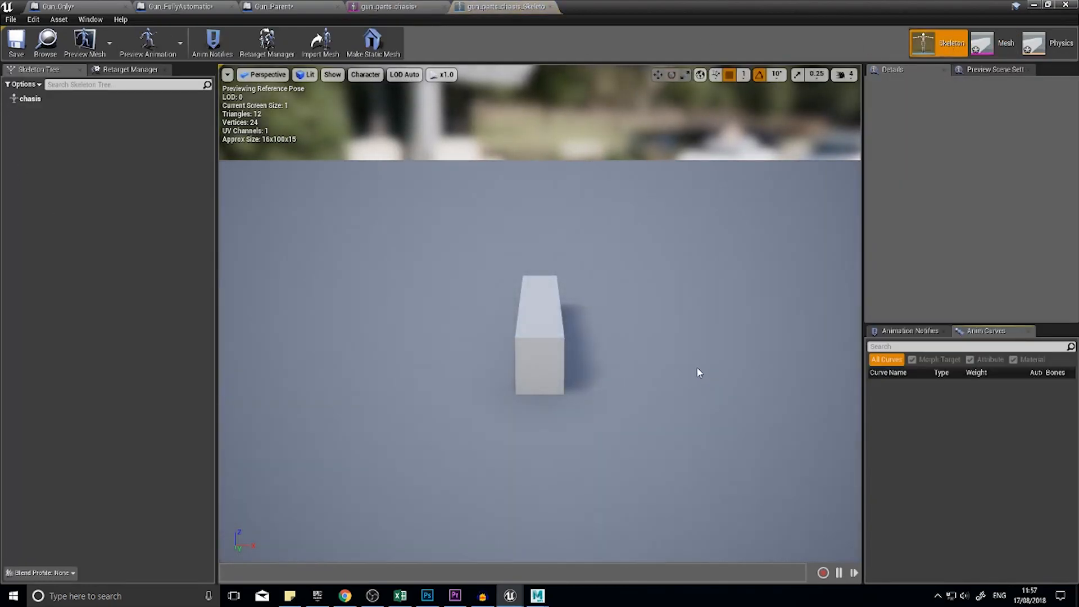
# Step: Add a socket named socket_barrel to the chasis bone
pyautogui.moveTo(696, 366); pyautogui.dragTo(658, 349)
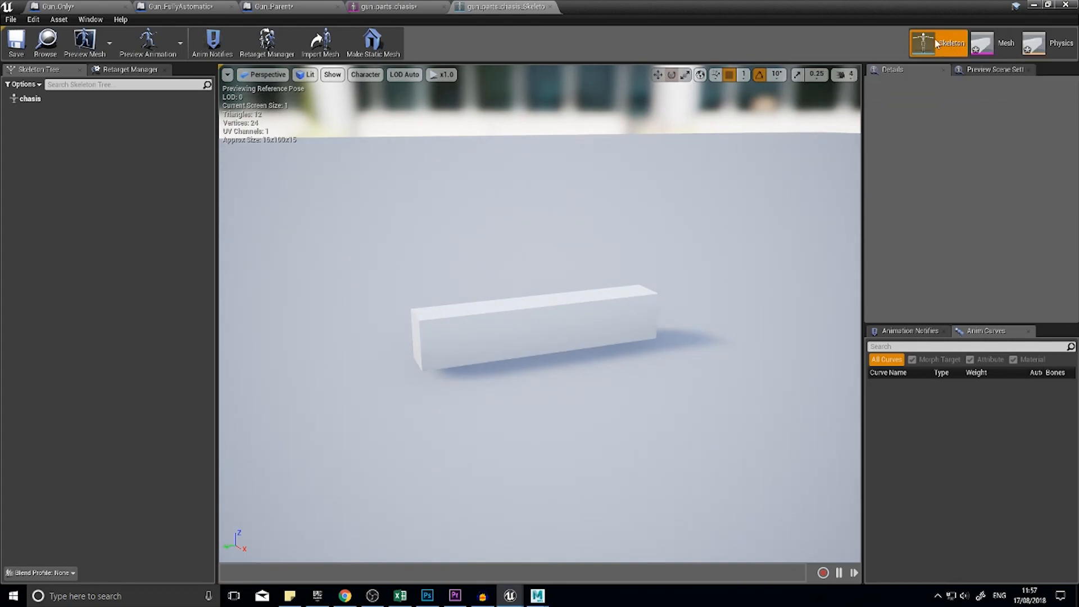
pyautogui.moveTo(515, 319); pyautogui.dragTo(516, 283)
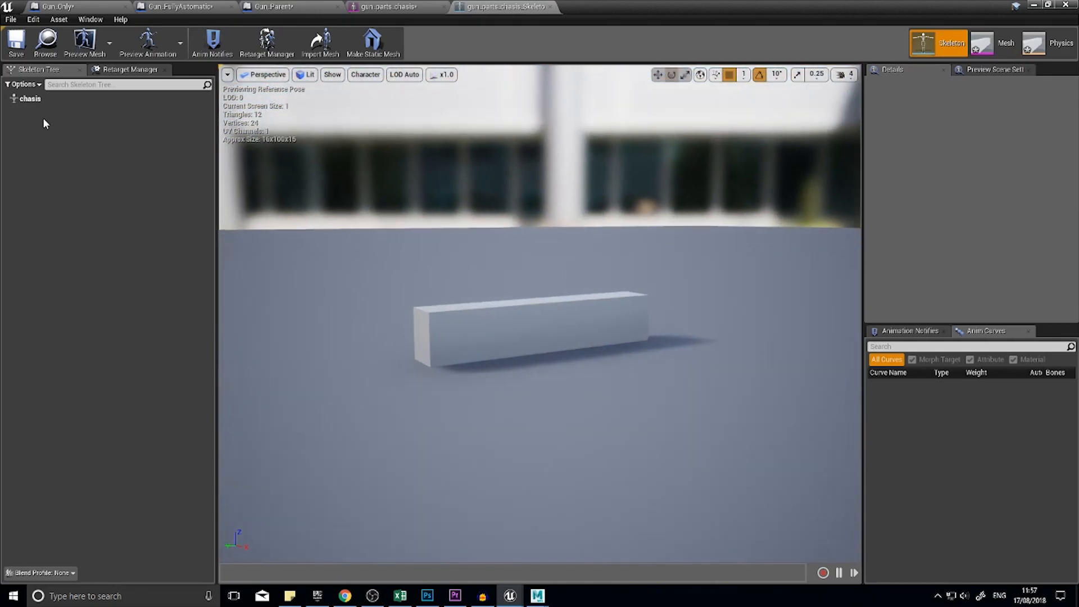
pyautogui.rightClick(41, 100)
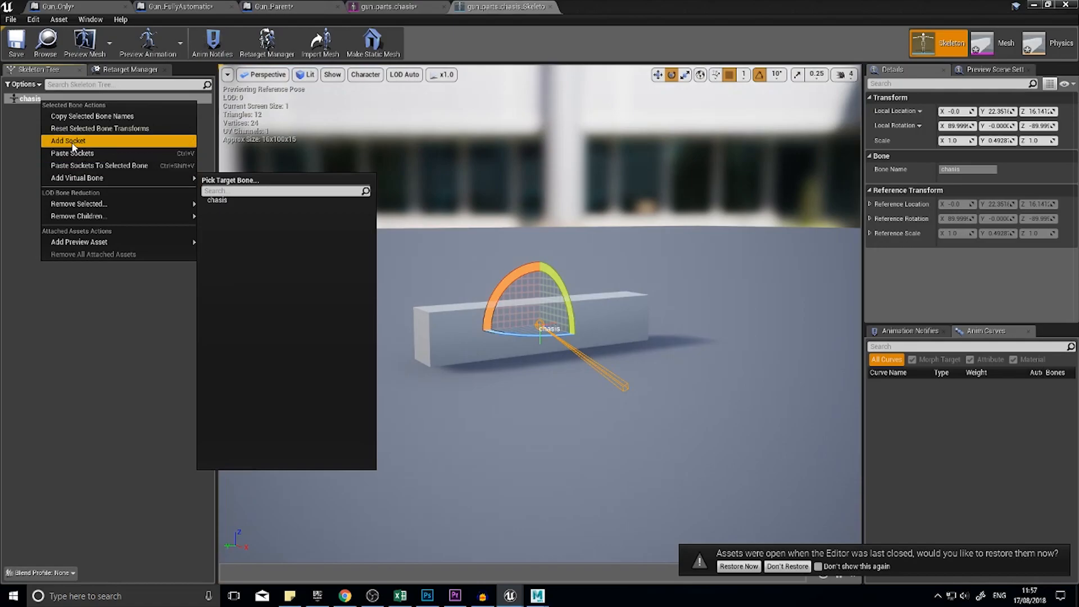
pyautogui.click(72, 141)
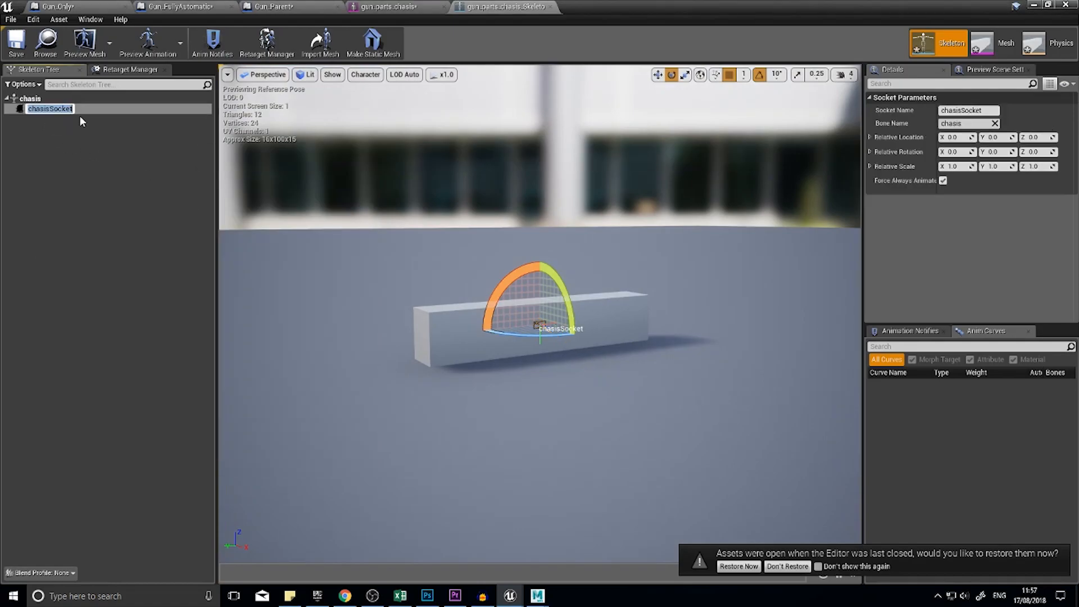
pyautogui.write('socket_barrel')
pyautogui.press('Return')
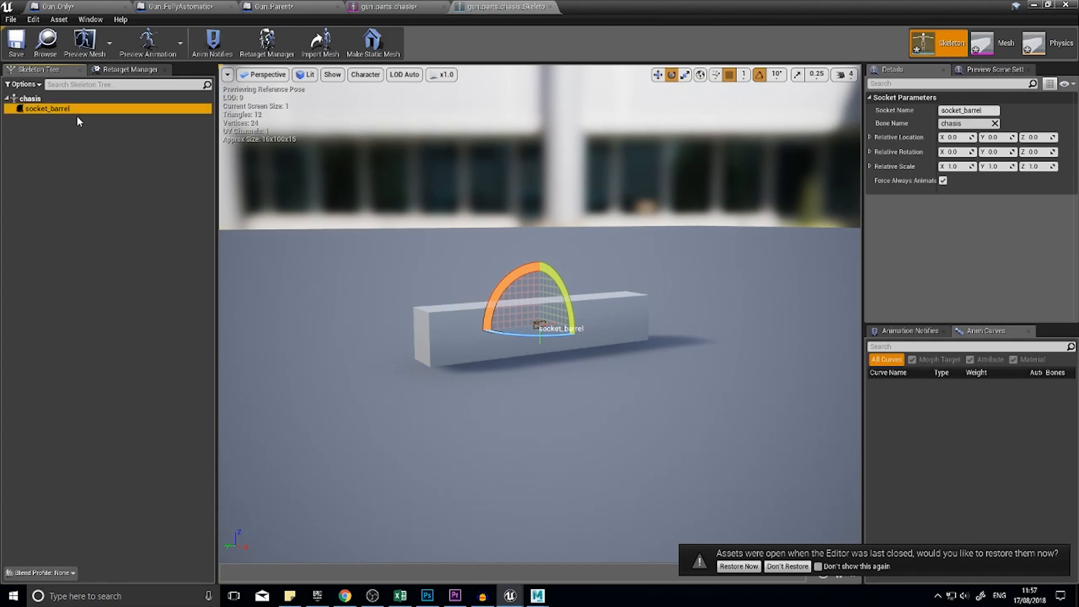
# Step: Move socket_barrel along the chassis to its front end, at a relative X location of about -22
pyautogui.press('w')
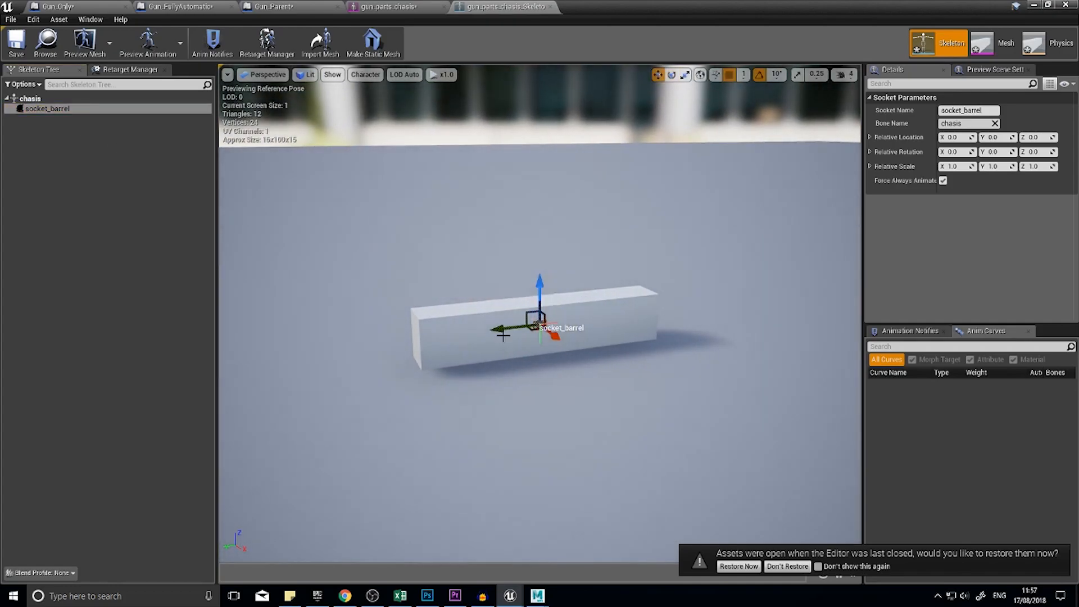
pyautogui.moveTo(483, 335); pyautogui.dragTo(431, 343)
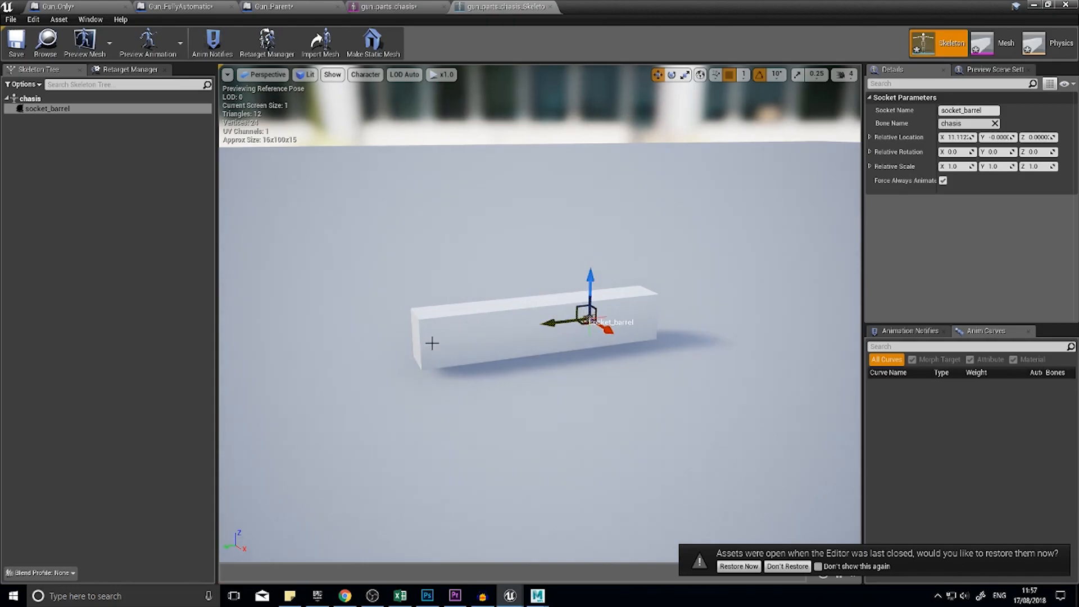
pyautogui.moveTo(552, 323); pyautogui.dragTo(418, 350)
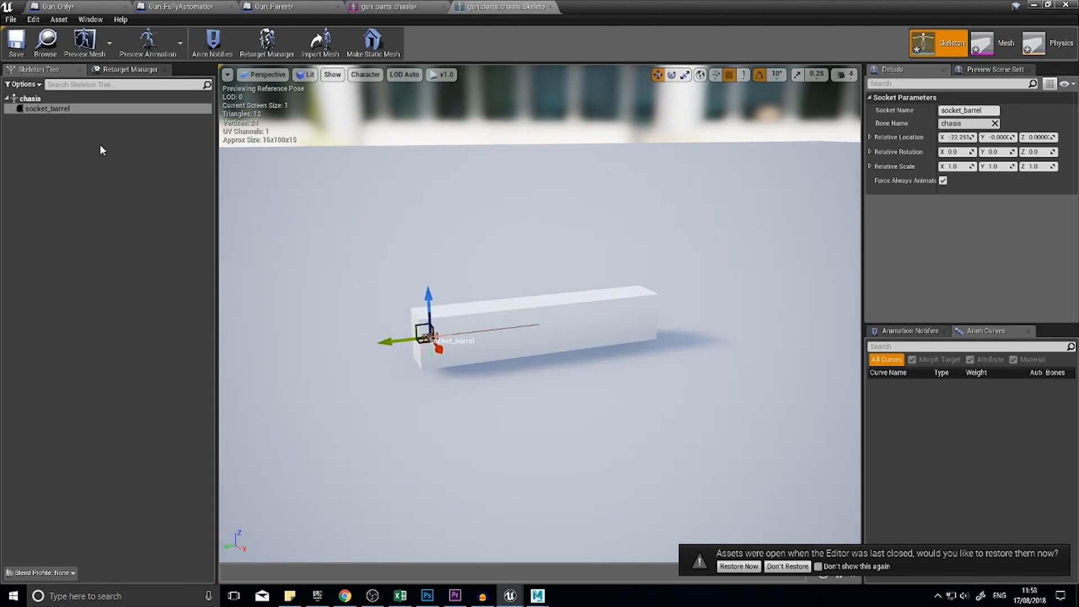
# Step: Add a socket named socket_scope to the chasis bone and place it on the chassis' top face, about X 6.8, Y -10
pyautogui.rightClick(44, 99)
pyautogui.click(73, 141)
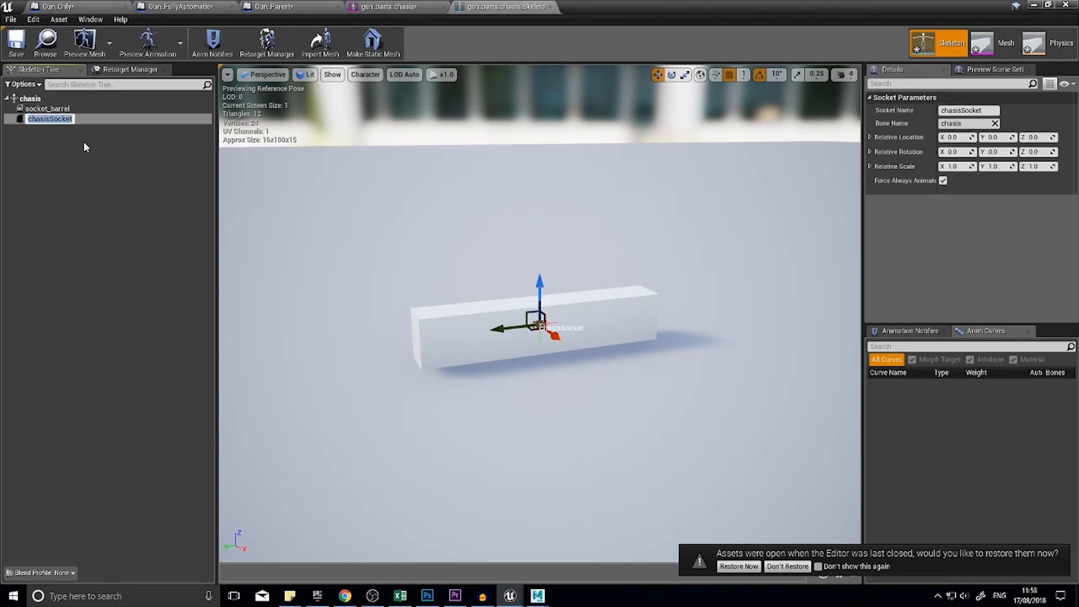
pyautogui.write('socket_scope')
pyautogui.press('Return')
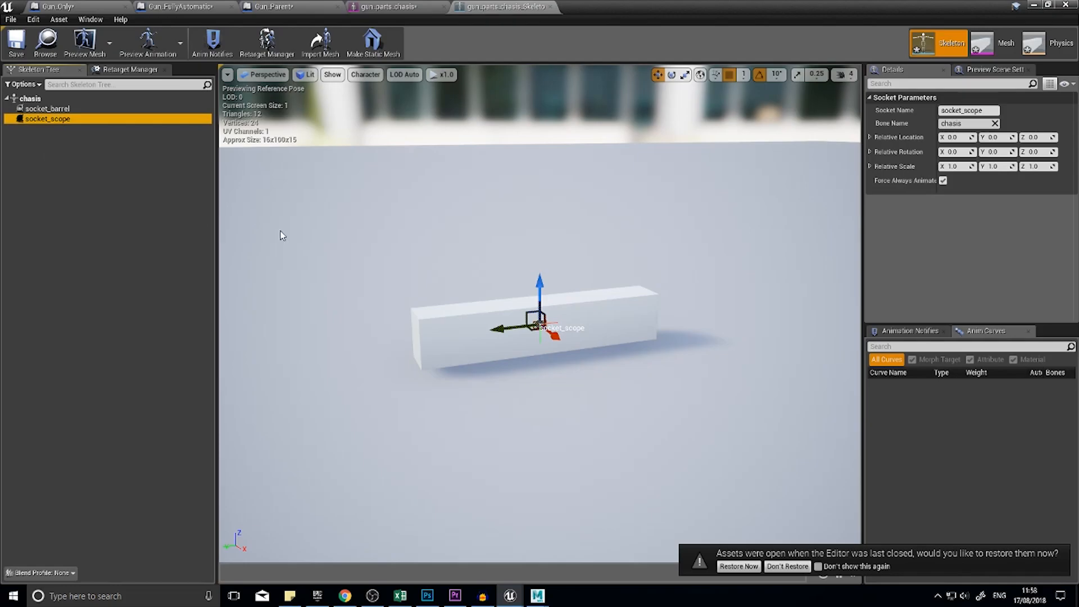
pyautogui.moveTo(532, 283); pyautogui.dragTo(543, 255)
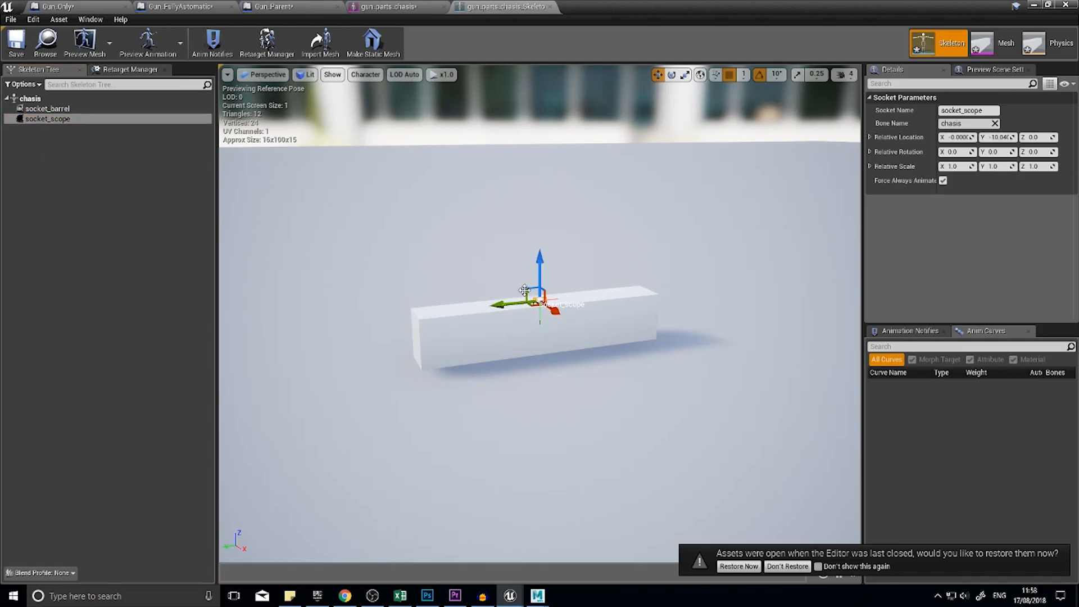
pyautogui.moveTo(503, 306); pyautogui.dragTo(532, 306)
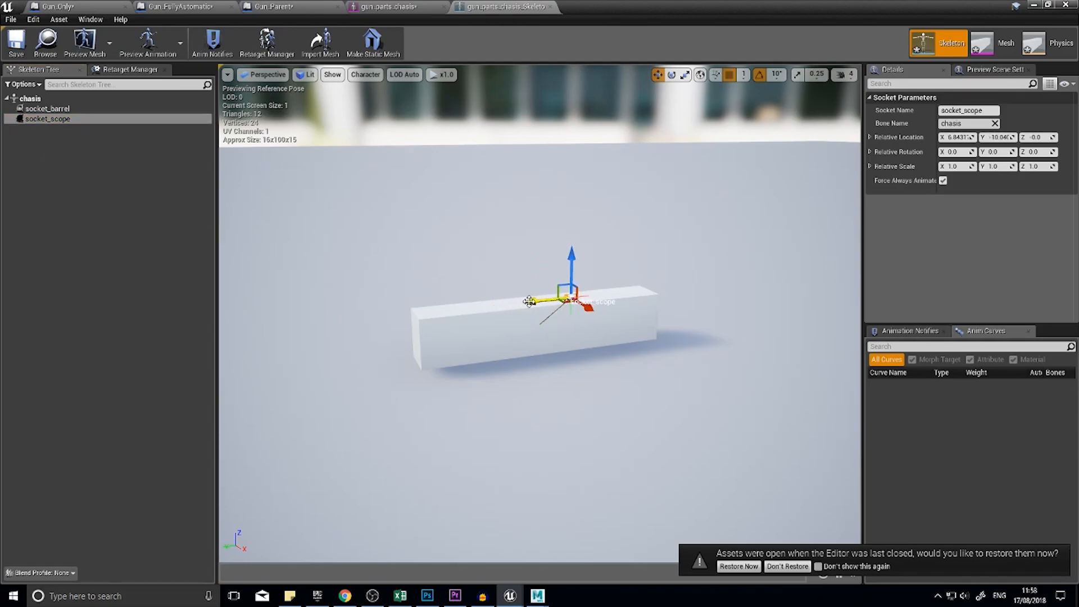
# Step: Add a socket named socket_grip to the chasis bone and place it under the chassis' rear end, about X 23.3, Y 13.8
pyautogui.rightClick(42, 97)
pyautogui.click(71, 138)
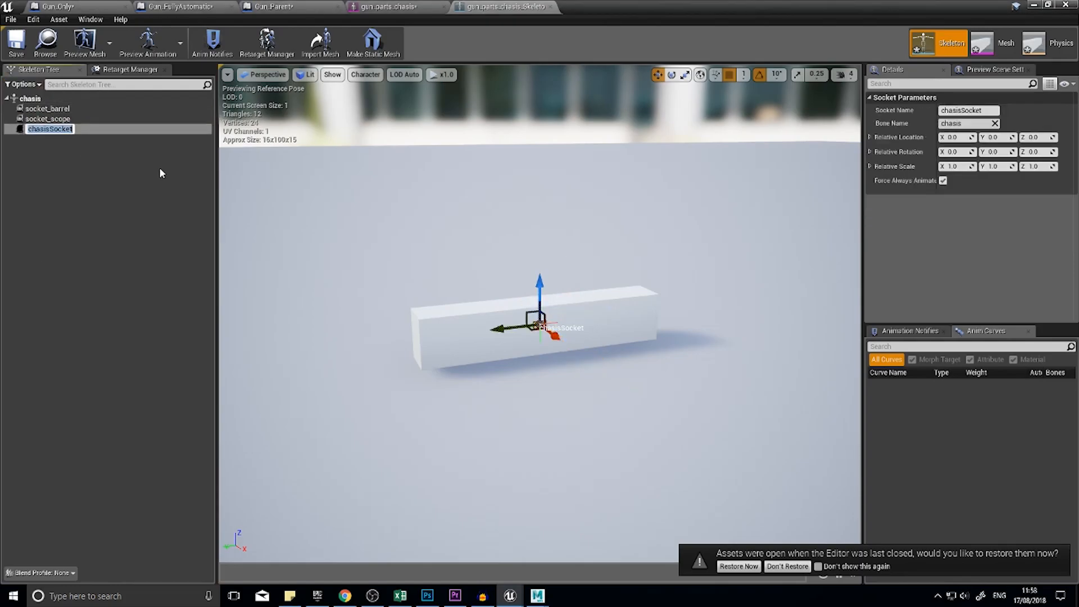
pyautogui.write('socket_grip')
pyautogui.press('Return')
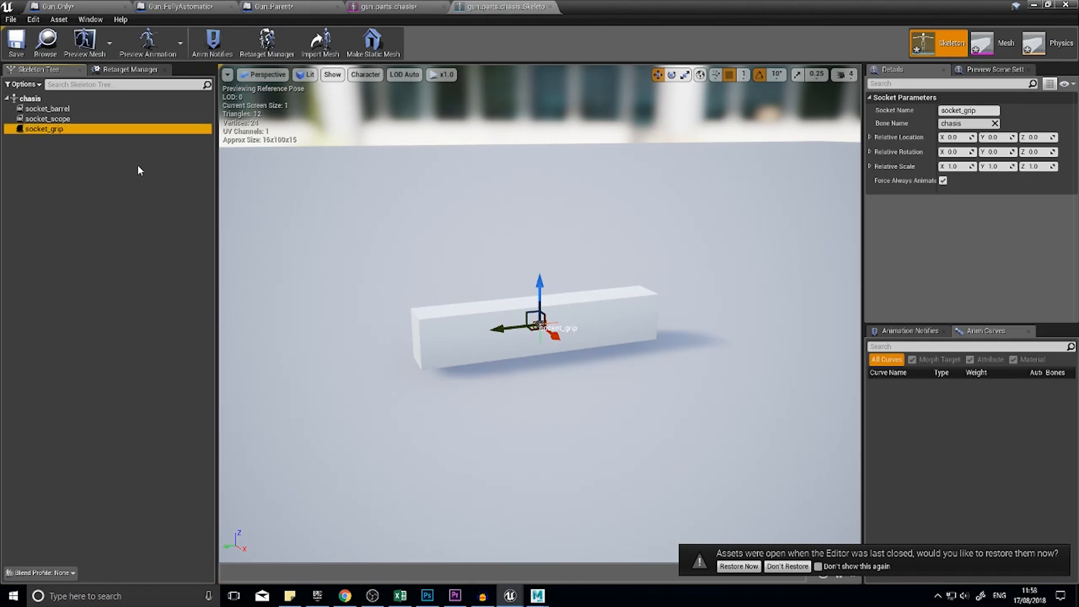
pyautogui.moveTo(539, 286); pyautogui.dragTo(540, 318)
pyautogui.moveTo(505, 358); pyautogui.dragTo(608, 342)
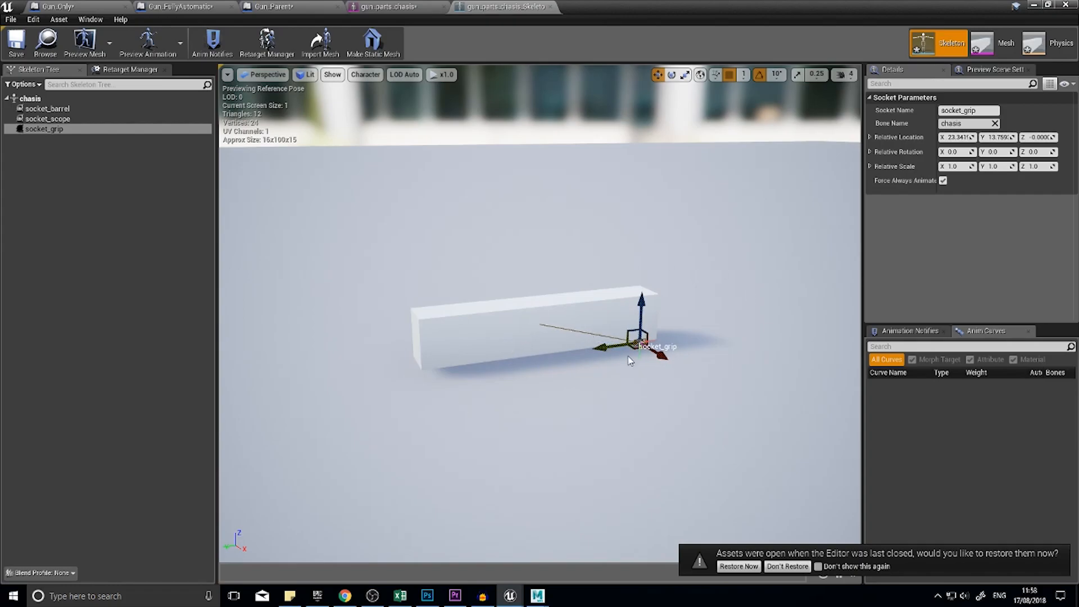
# Step: Move socket_grip closer under the chassis' rear end, to about X 21.2, Y 10.0, and save the skeleton
pyautogui.moveTo(681, 414); pyautogui.dragTo(656, 327)
pyautogui.moveTo(615, 359); pyautogui.dragTo(543, 388)
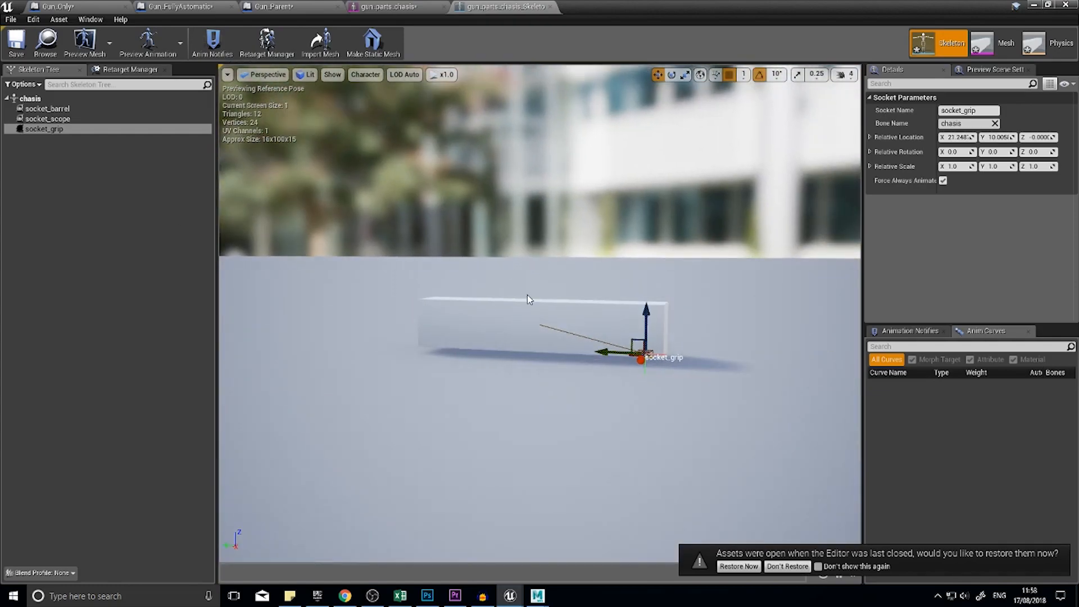
pyautogui.click(11, 47)
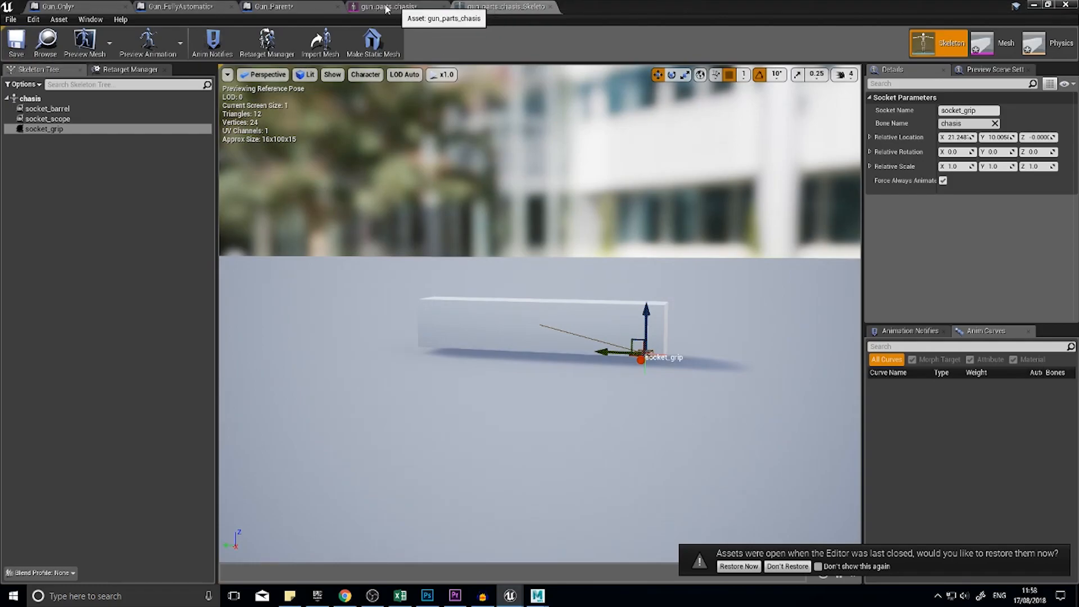
# Step: Open Gun_Only's construction script and add a local variable named BarrelMeshArray
pyautogui.click(92, 7)
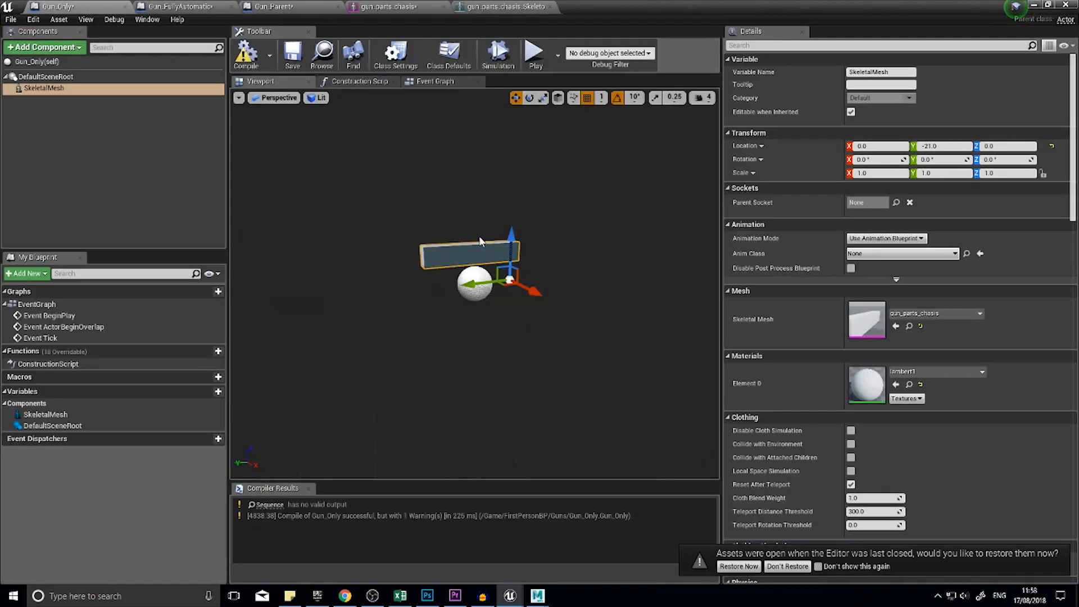
pyautogui.keyDown('alt'); pyautogui.moveTo(457, 329); pyautogui.dragTo(562, 285); pyautogui.keyUp('alt')
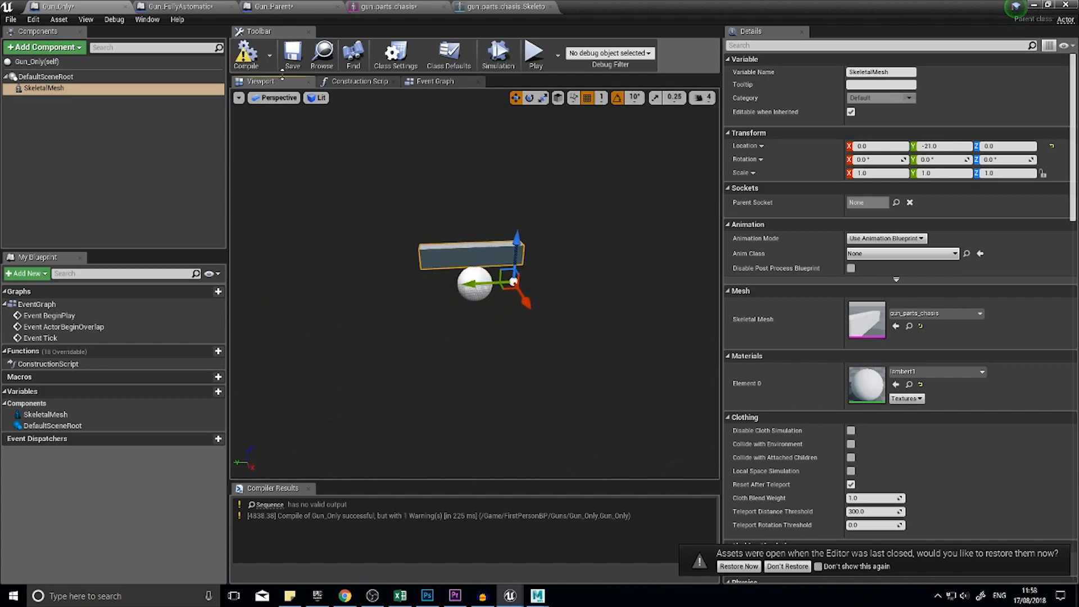
pyautogui.click(360, 82)
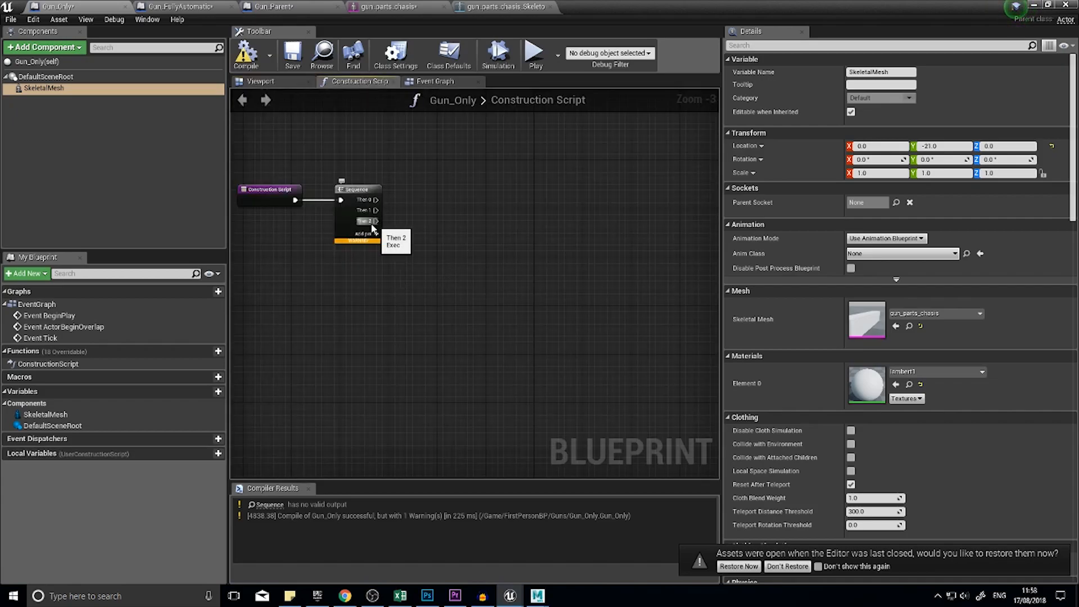
pyautogui.click(202, 456)
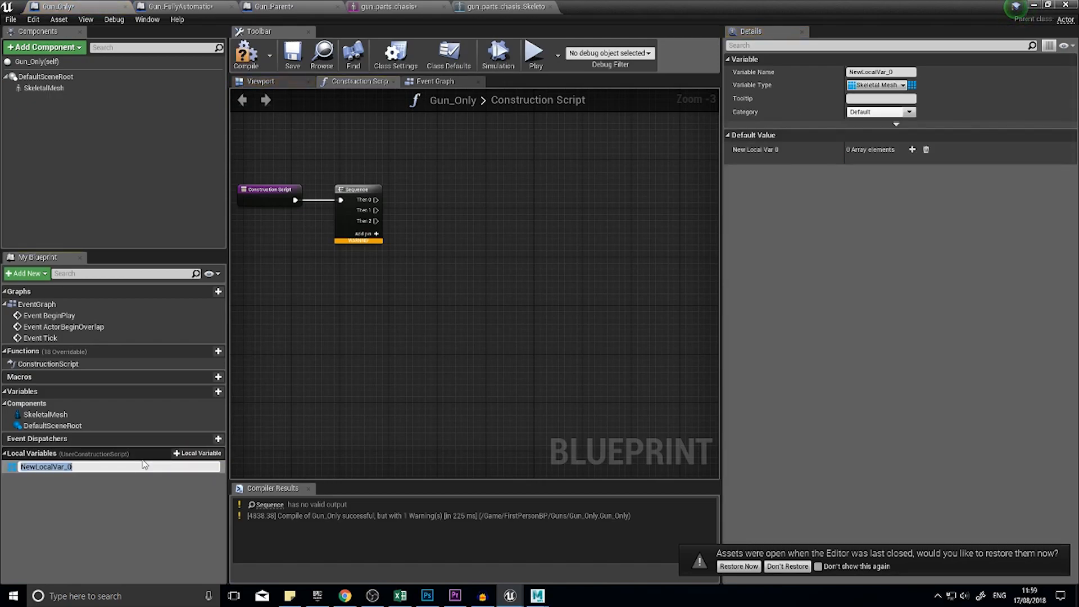
pyautogui.write('Ba')
pyautogui.press('Return')
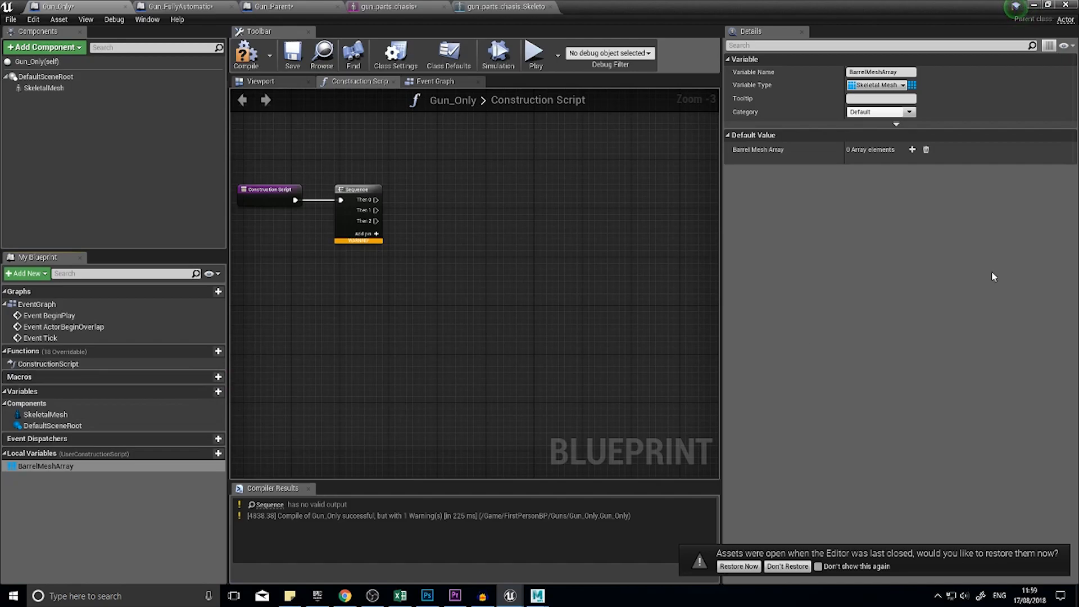
# Step: Set BarrelMeshArray's type to an array of Skeletal Mesh object references and compile the blueprint
pyautogui.click(886, 86)
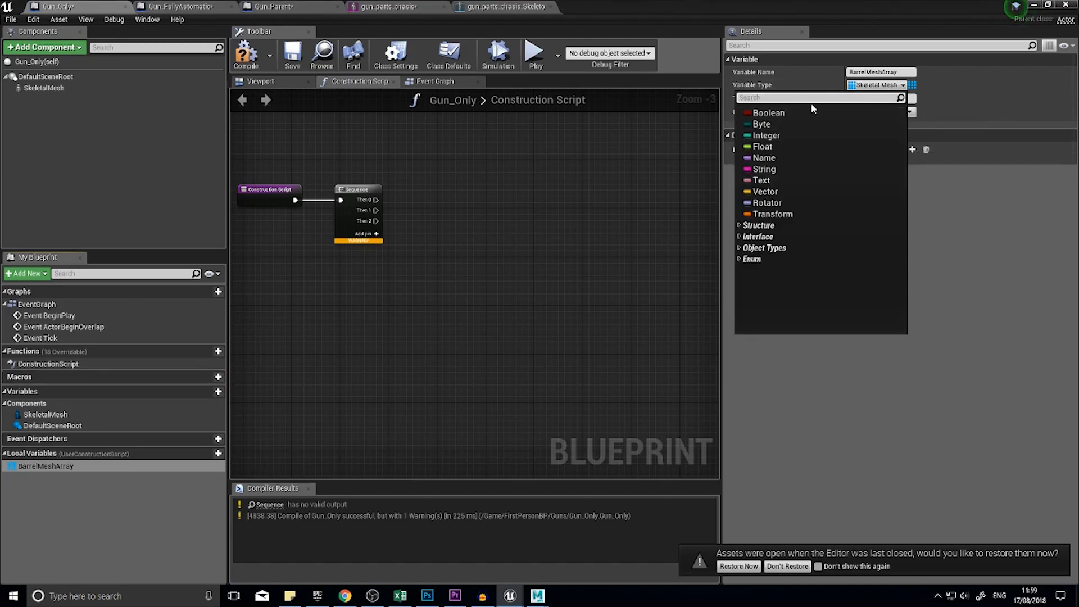
pyautogui.write('skele')
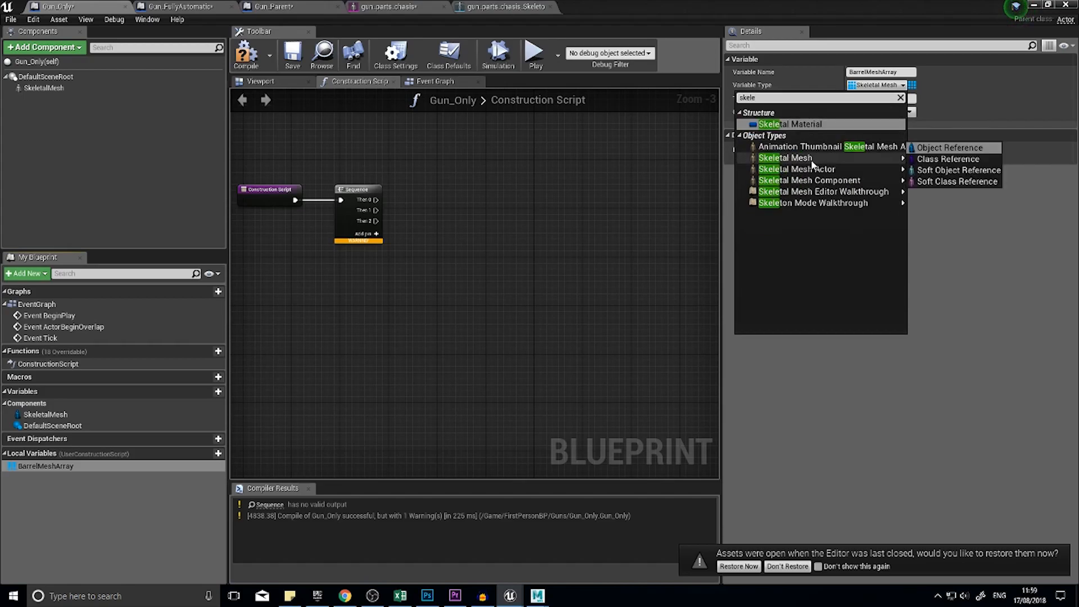
pyautogui.click(811, 159)
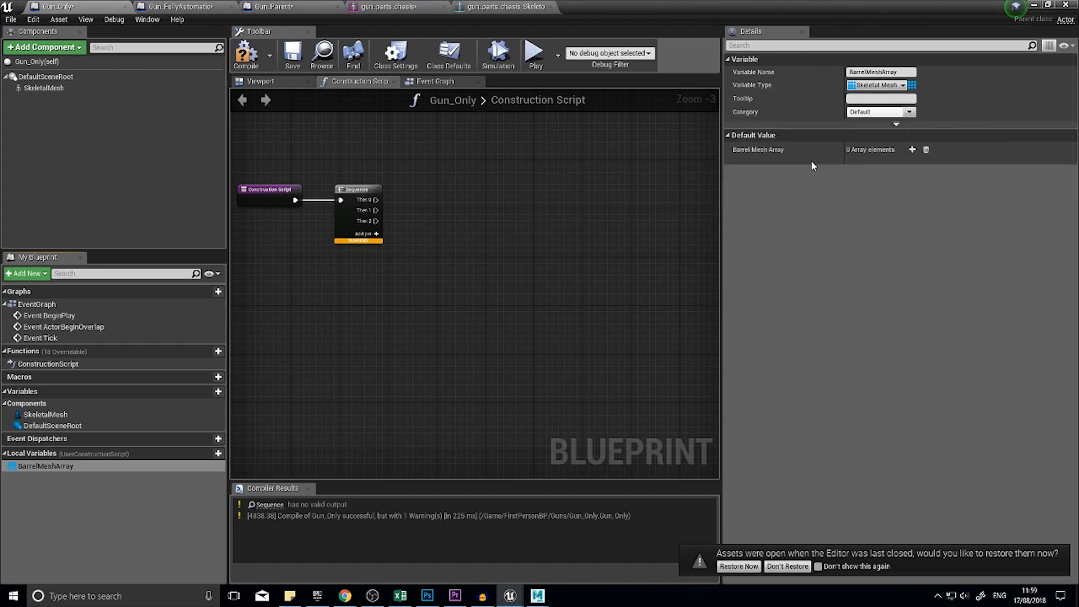
pyautogui.click(914, 85)
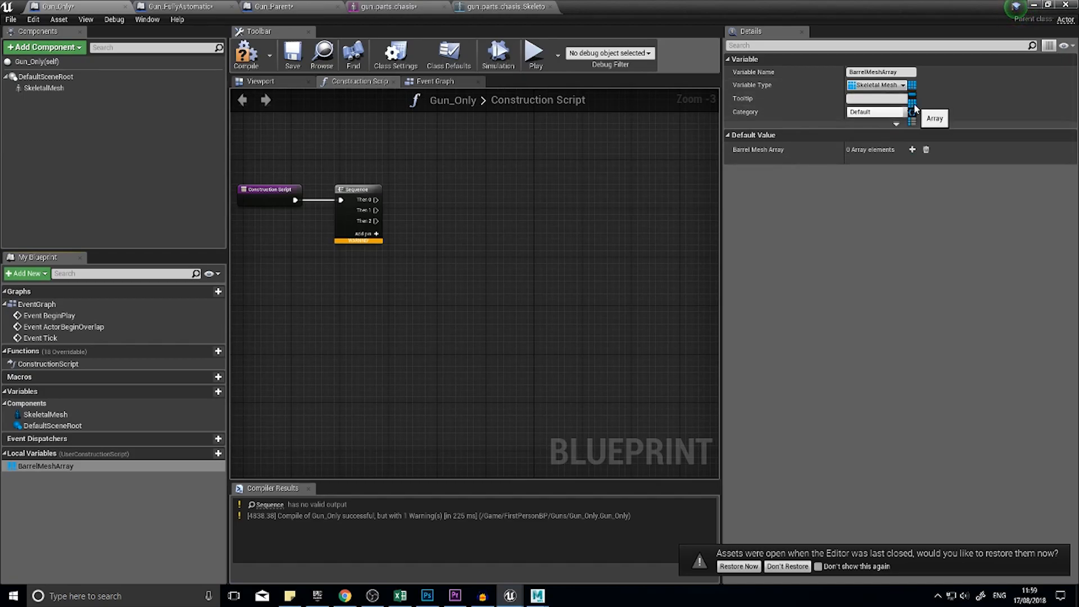
pyautogui.click(914, 110)
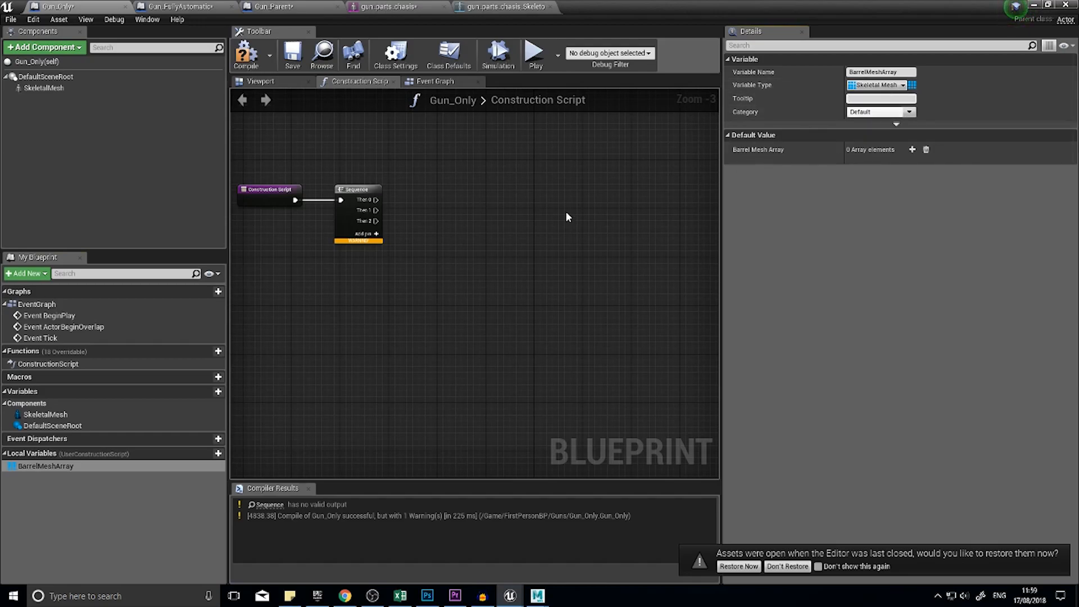
pyautogui.click(247, 55)
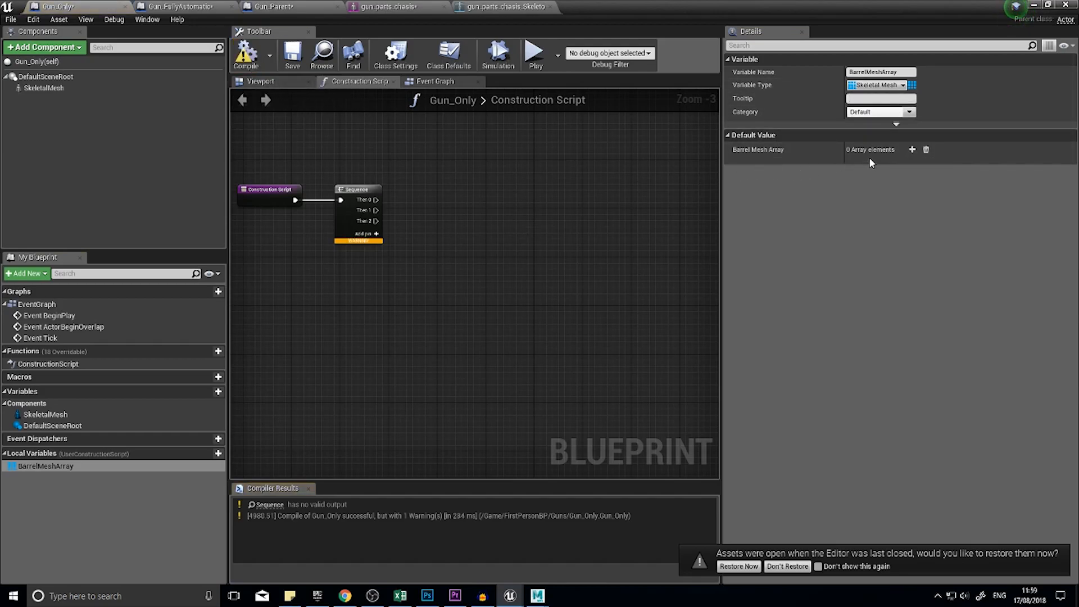
# Step: Add three default elements to BarrelMeshArray and assign gun_parts_barrel_1, gun_parts_barrel_2 and gun_parts_barrel_3 in order
pyautogui.click(912, 149)
pyautogui.click(912, 150)
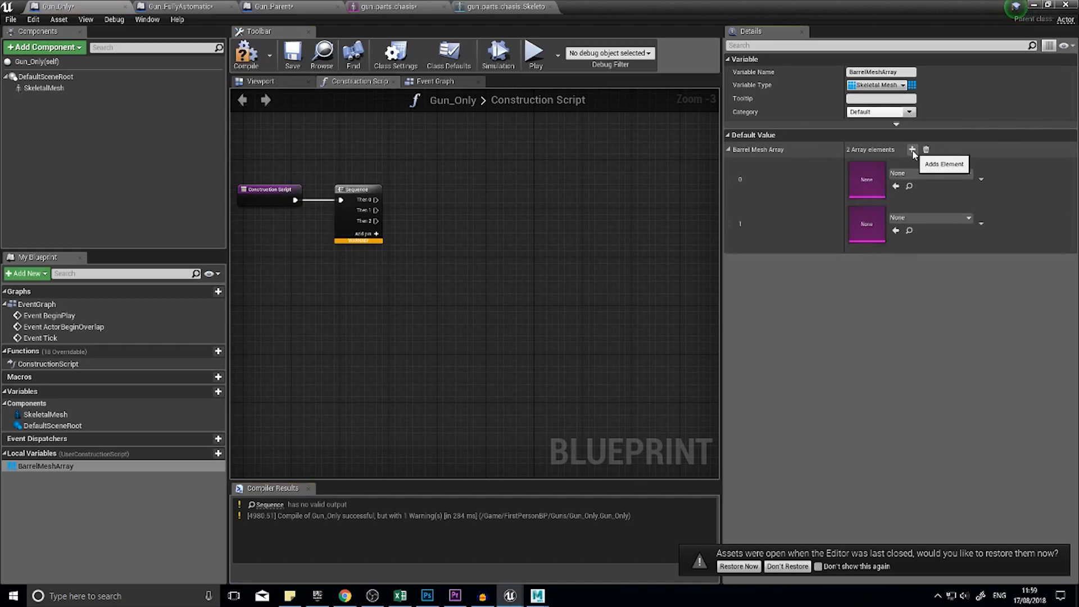
pyautogui.click(912, 149)
pyautogui.click(906, 173)
pyautogui.click(932, 274)
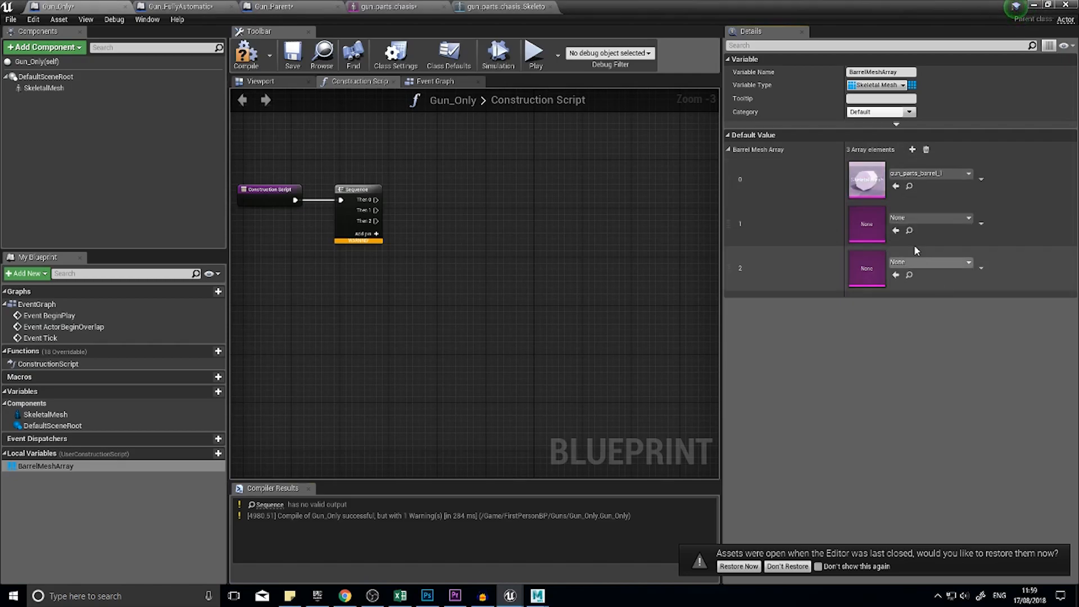
pyautogui.click(910, 218)
pyautogui.click(955, 336)
pyautogui.click(928, 263)
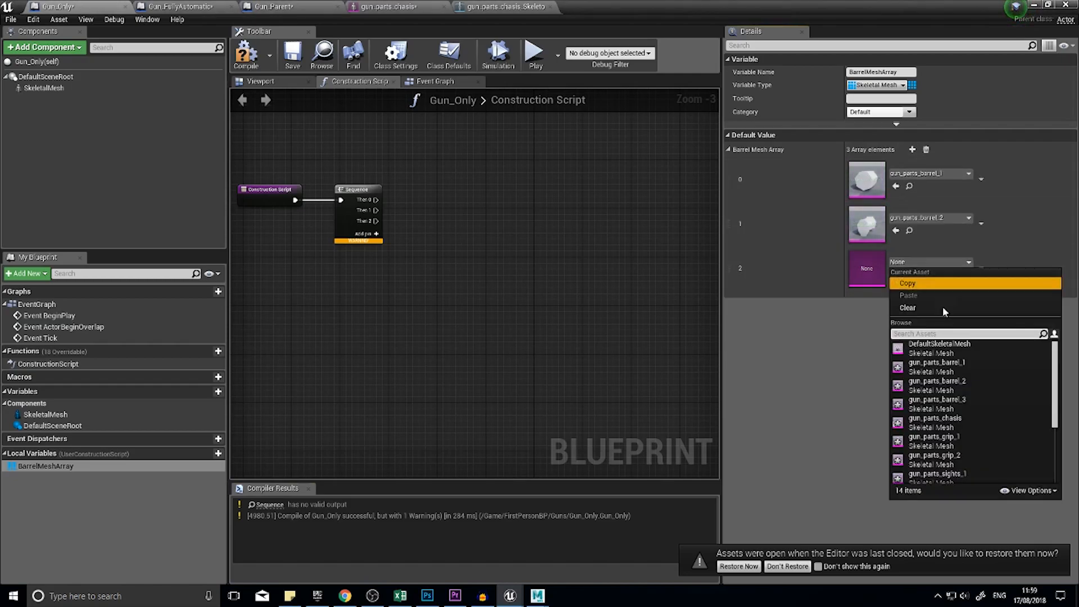
pyautogui.click(949, 397)
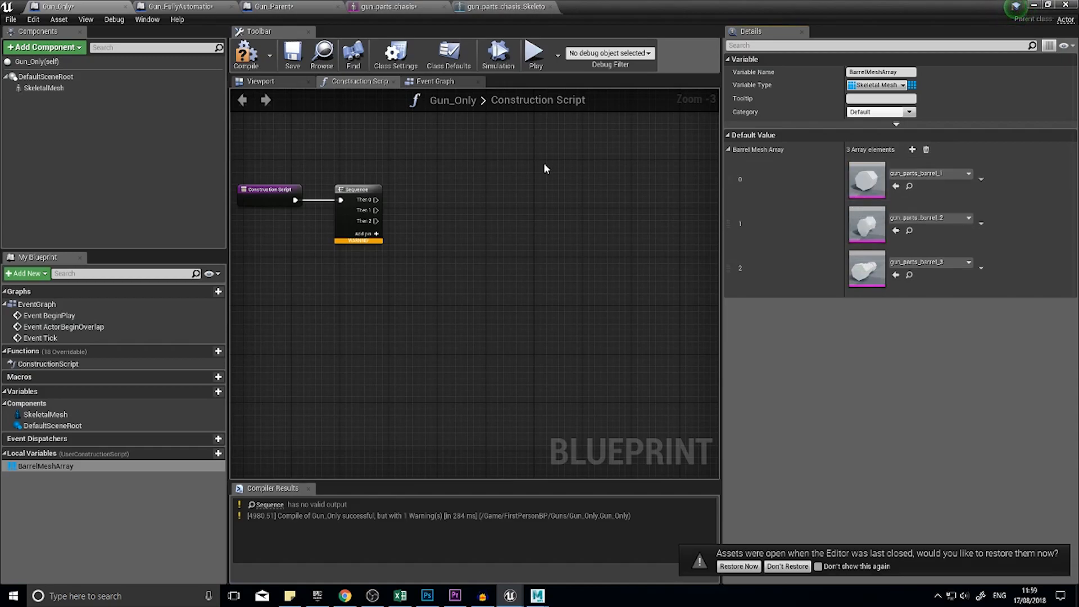
# Step: Add an Add Skeletal Mesh Component node executed from the Sequence node's Then 0 output
pyautogui.moveTo(375, 199); pyautogui.dragTo(487, 126)
pyautogui.write('add skele')
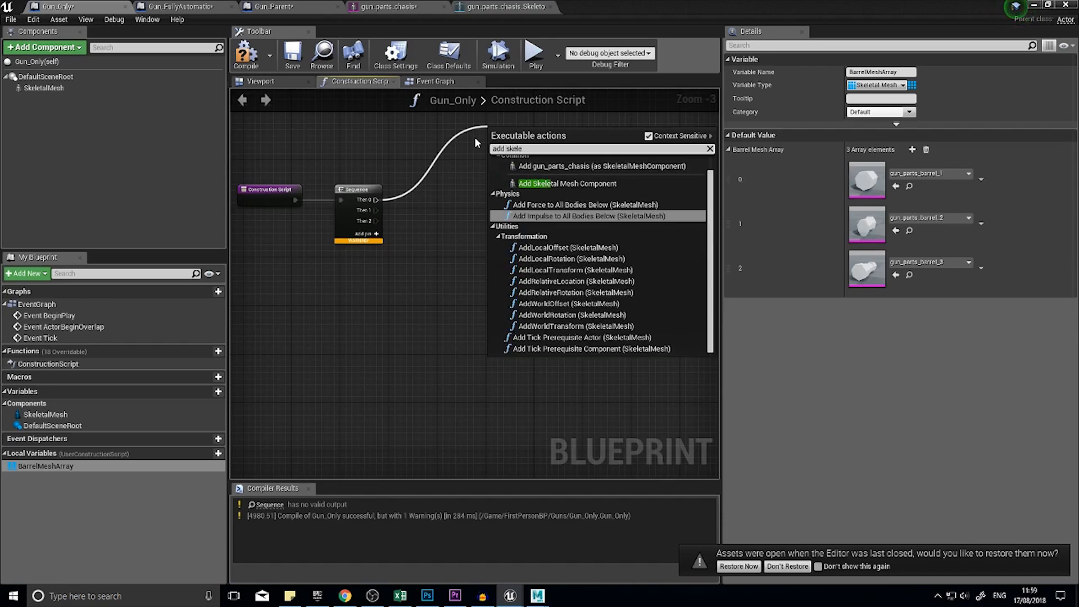
pyautogui.click(559, 183)
pyautogui.moveTo(524, 209); pyautogui.dragTo(521, 190)
# Step: Add a Set Skeletal Mesh node targeting the Return Value of Add Skeletal Mesh Component and place it well apart from that node
pyautogui.moveTo(550, 260); pyautogui.dragTo(421, 258, button='right')
pyautogui.moveTo(441, 206); pyautogui.dragTo(500, 204)
pyautogui.write('set skele')
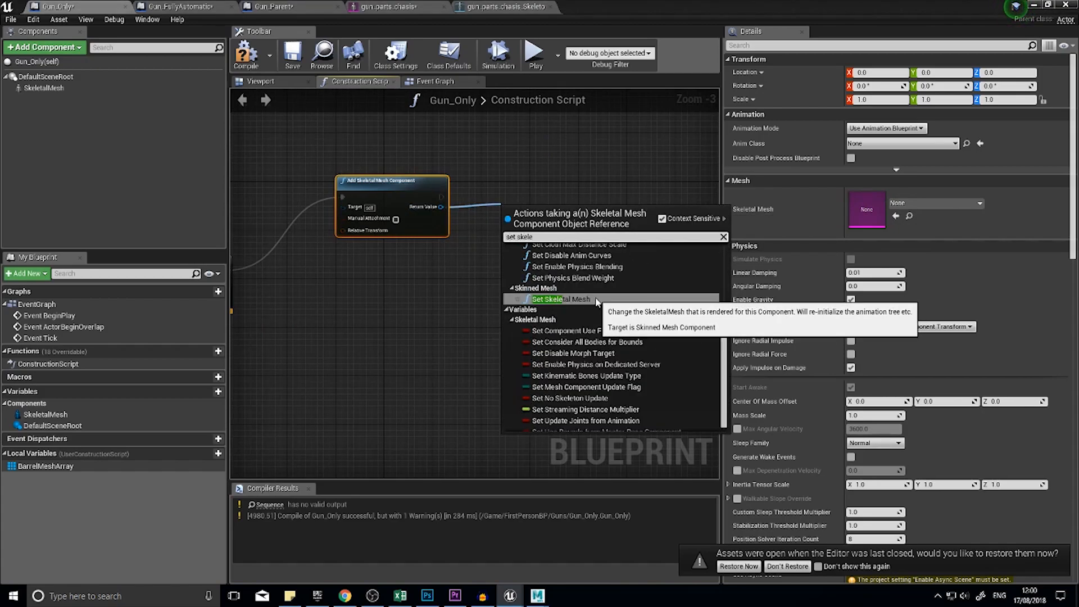
pyautogui.click(561, 299)
pyautogui.moveTo(557, 213); pyautogui.dragTo(694, 189)
# Step: Place a BarrelMeshArray getter below the Add Skeletal Mesh Component node and connect it to a new Length node
pyautogui.moveTo(477, 284); pyautogui.dragTo(416, 255, button='right')
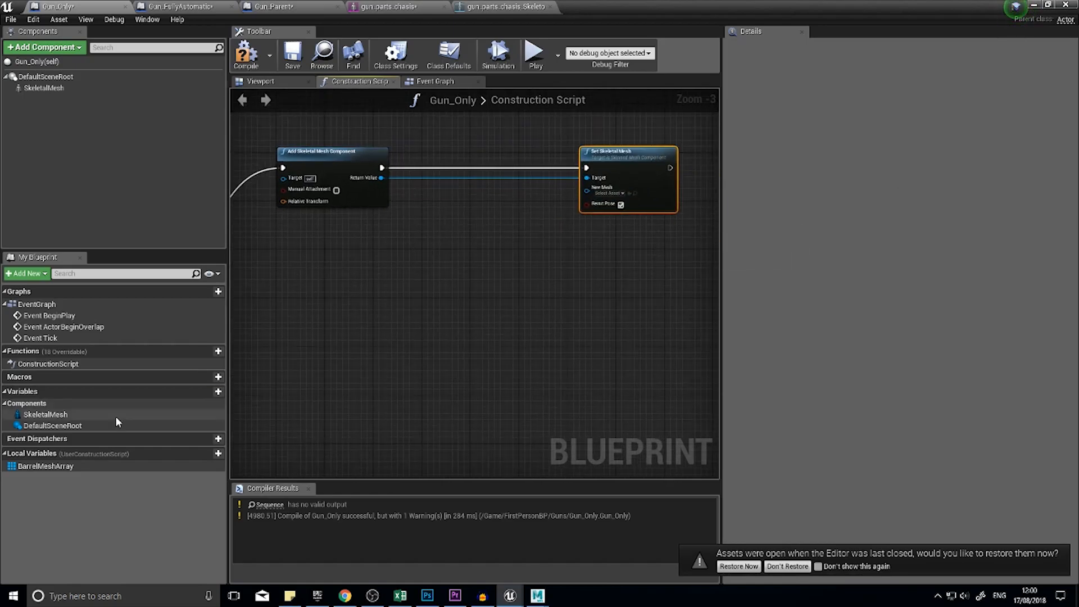
pyautogui.moveTo(352, 358); pyautogui.dragTo(388, 366, button='right')
pyautogui.moveTo(45, 466); pyautogui.dragTo(339, 285)
pyautogui.click(364, 299)
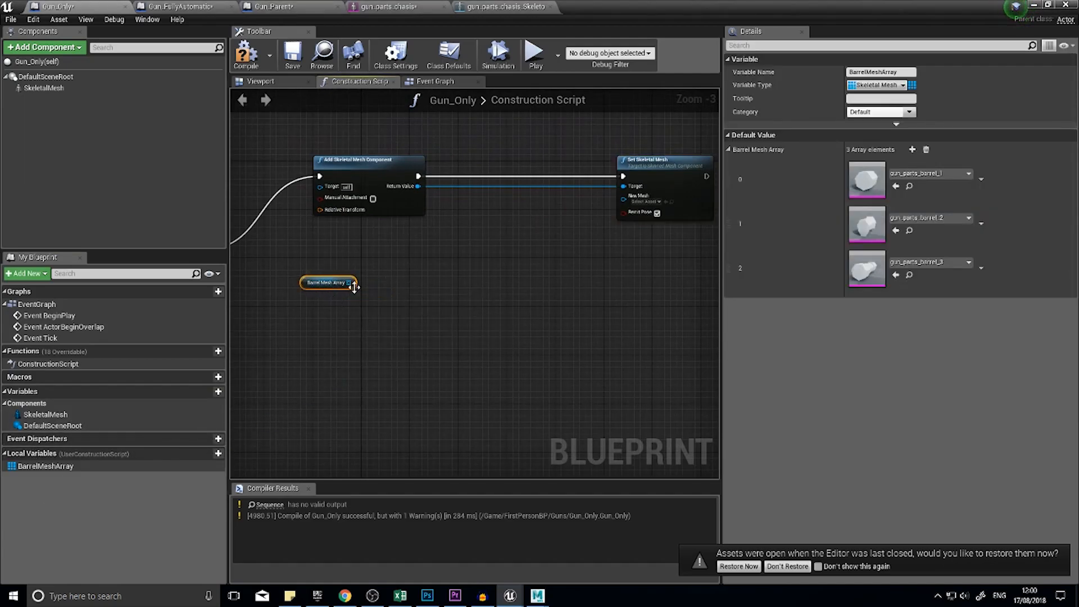
pyautogui.moveTo(350, 283); pyautogui.dragTo(407, 288)
pyautogui.write('length')
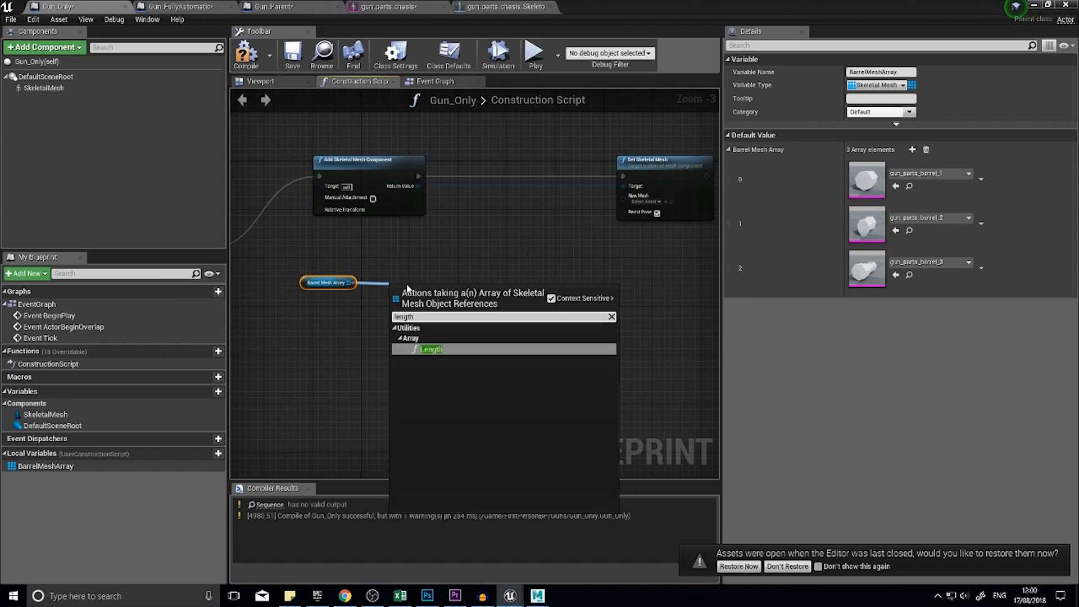
pyautogui.click(432, 349)
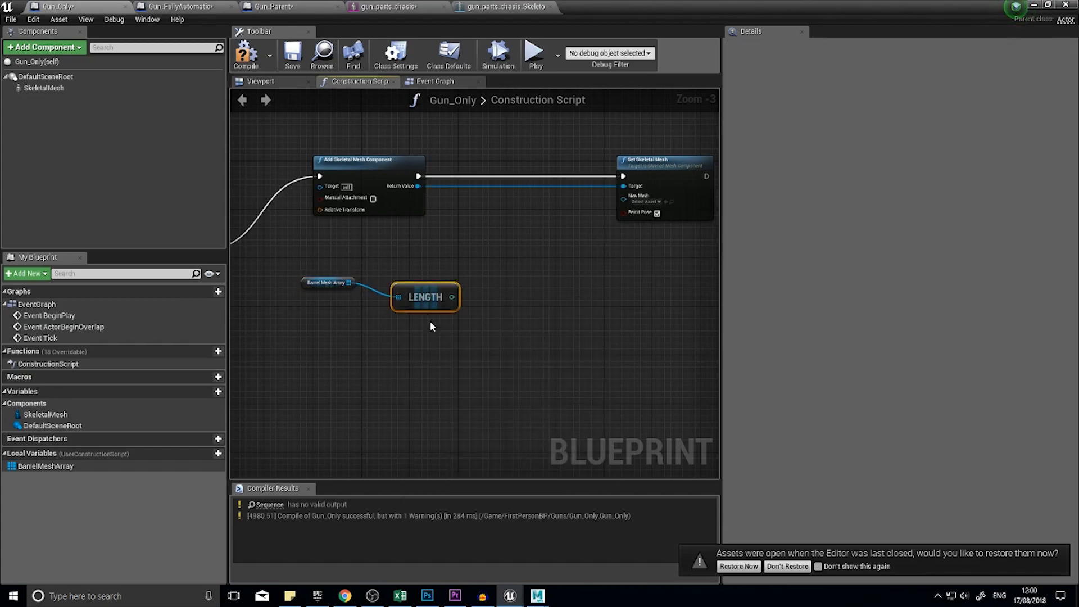
# Step: Feed the Length output into the Max input of a new Random Integer node and align the nodes
pyautogui.moveTo(441, 285); pyautogui.dragTo(487, 286)
pyautogui.write('random')
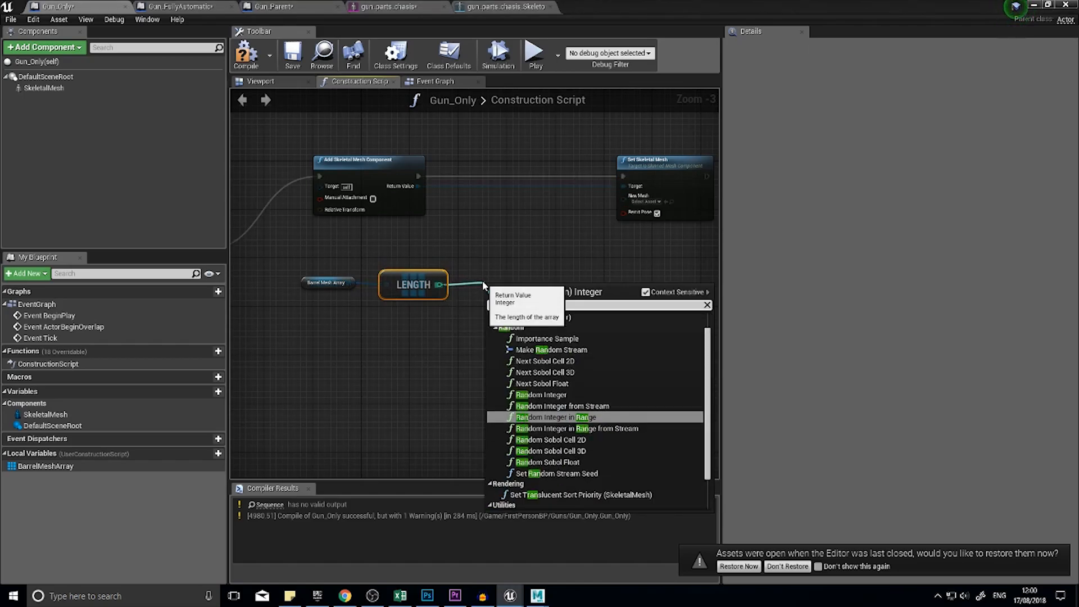
pyautogui.click(541, 393)
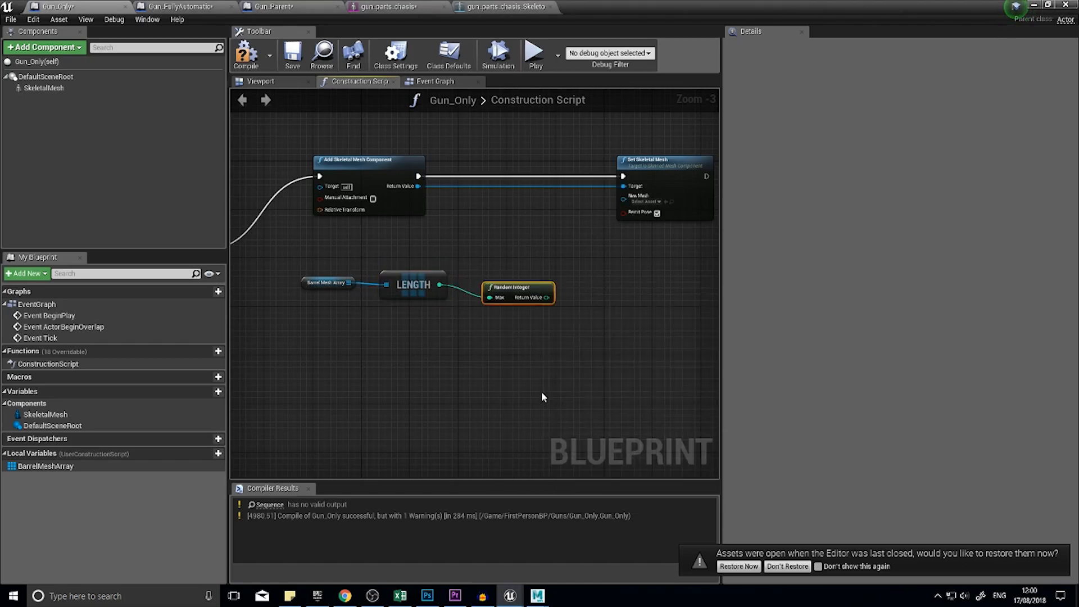
pyautogui.moveTo(527, 286); pyautogui.dragTo(514, 274)
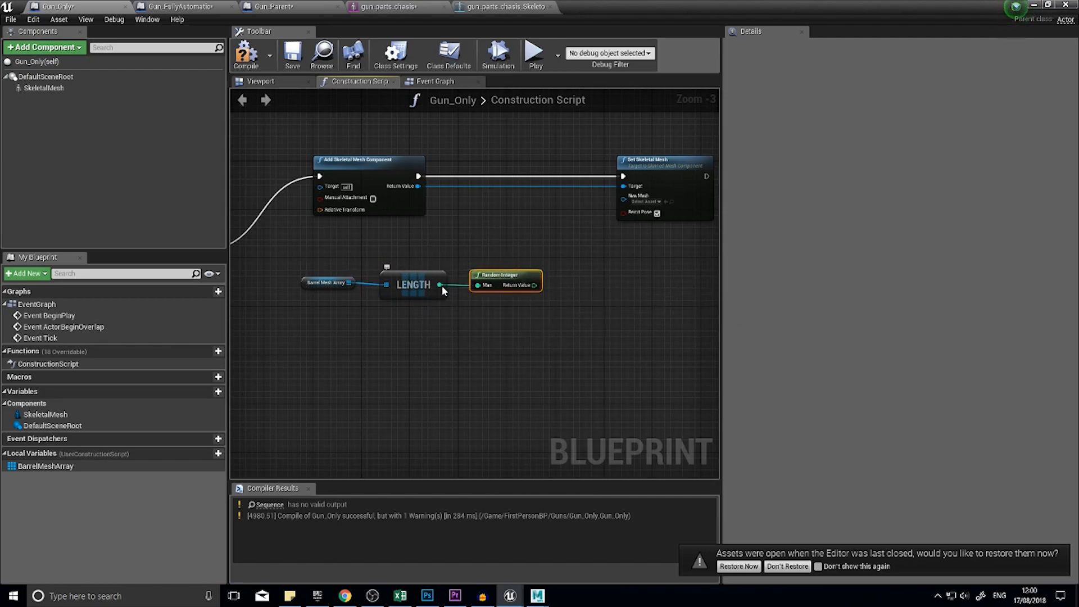
# Step: Add a second BarrelMeshArray getter with an array Get node, using the Random Integer's Return Value as its index
pyautogui.moveTo(545, 294); pyautogui.dragTo(452, 290, button='right')
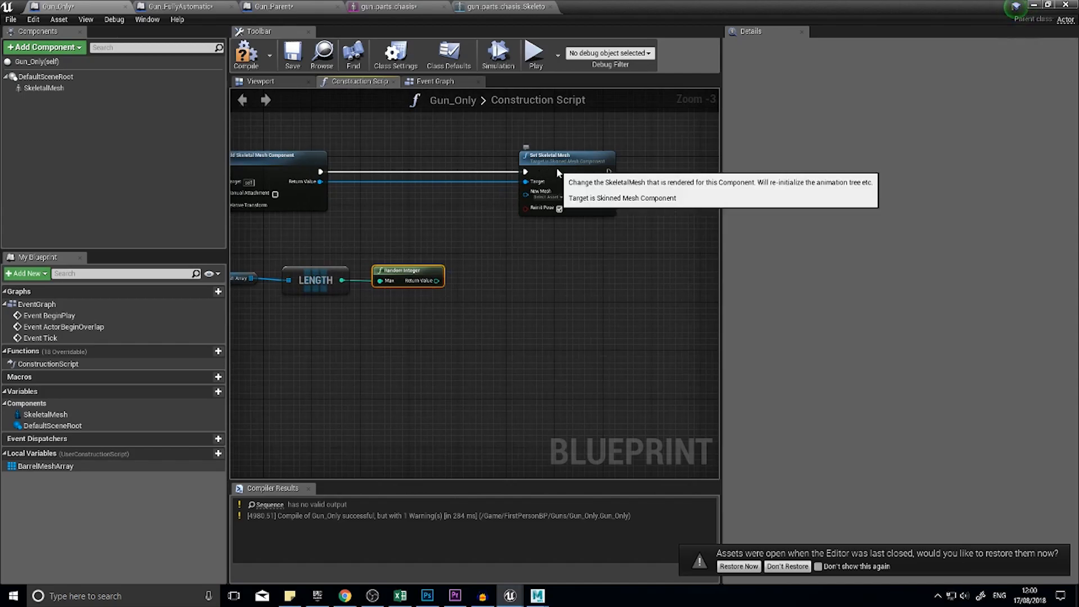
pyautogui.moveTo(564, 174); pyautogui.dragTo(612, 174)
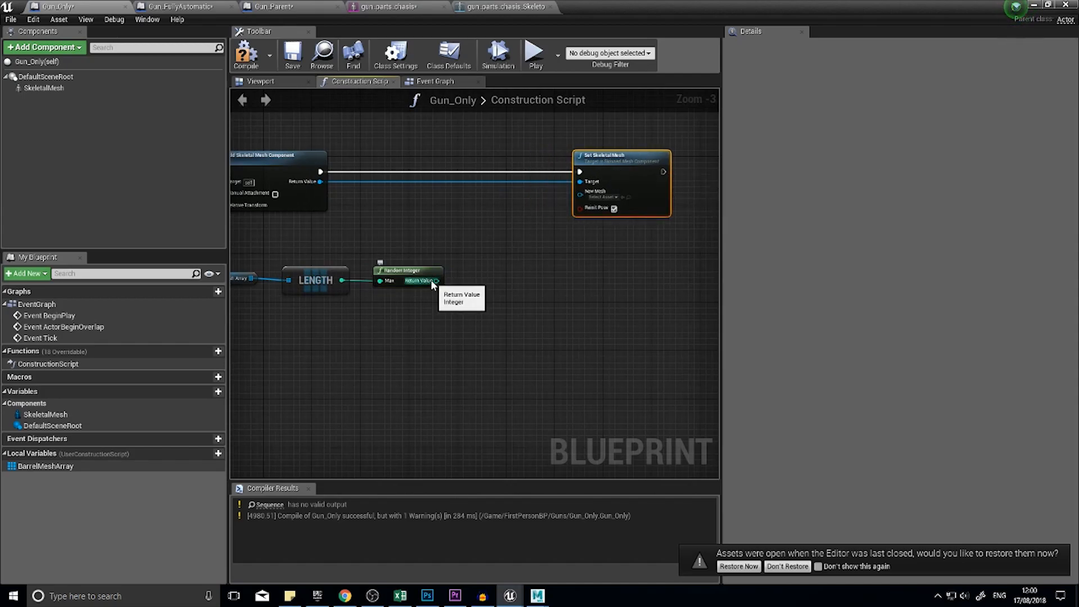
pyautogui.moveTo(433, 280); pyautogui.dragTo(476, 273)
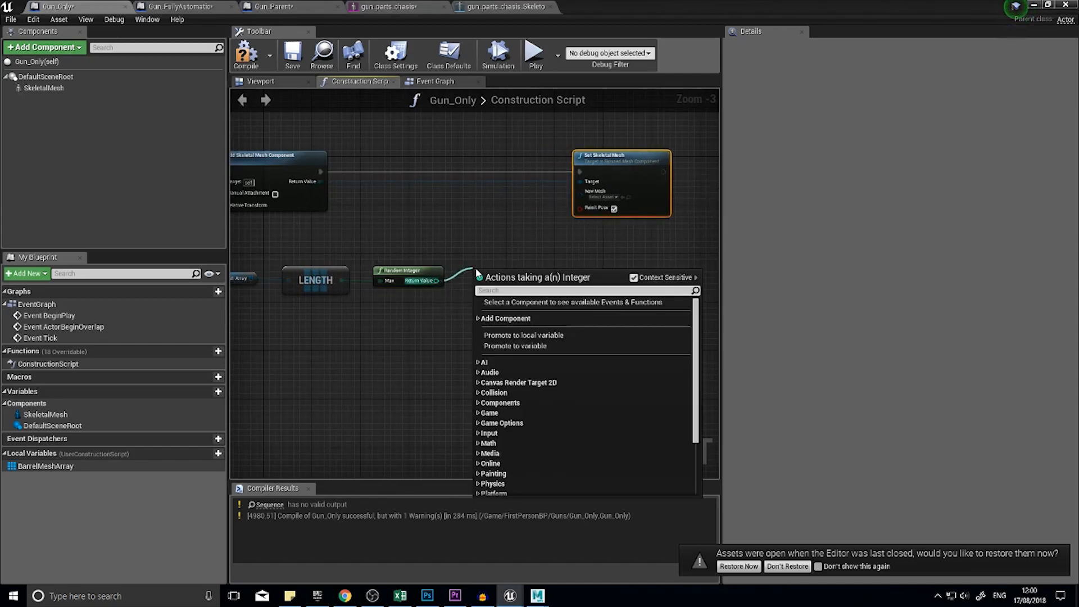
pyautogui.click(312, 310)
pyautogui.moveTo(37, 469); pyautogui.dragTo(437, 280)
pyautogui.click(393, 237)
pyautogui.write('get')
pyautogui.click(536, 324)
pyautogui.moveTo(512, 280); pyautogui.dragTo(495, 256)
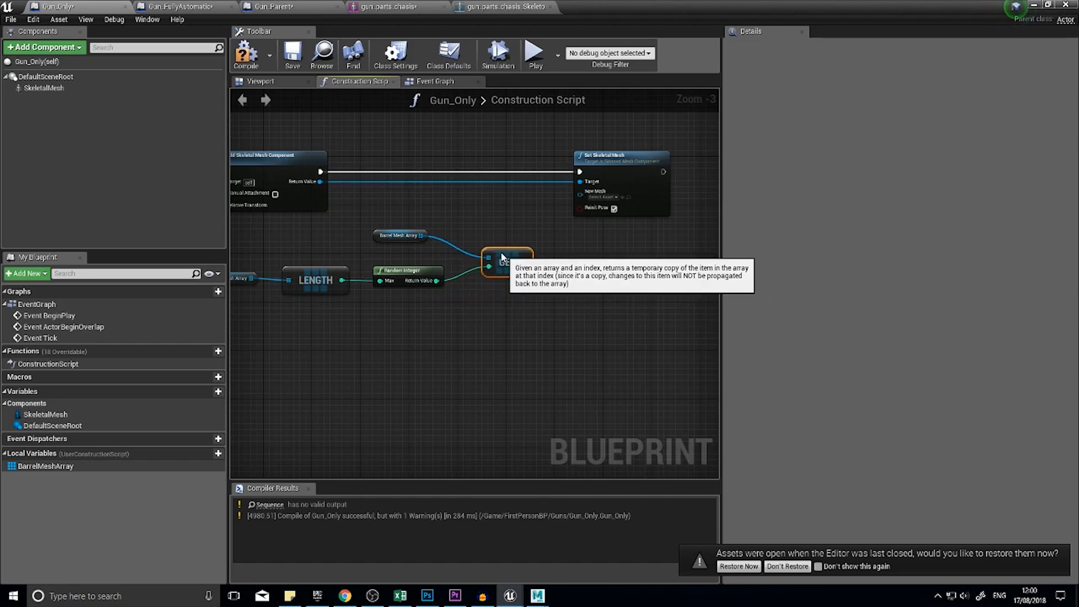
# Step: Connect the array Get node's output to the New Mesh input of Set Skeletal Mesh
pyautogui.moveTo(278, 289); pyautogui.dragTo(365, 269, button='right')
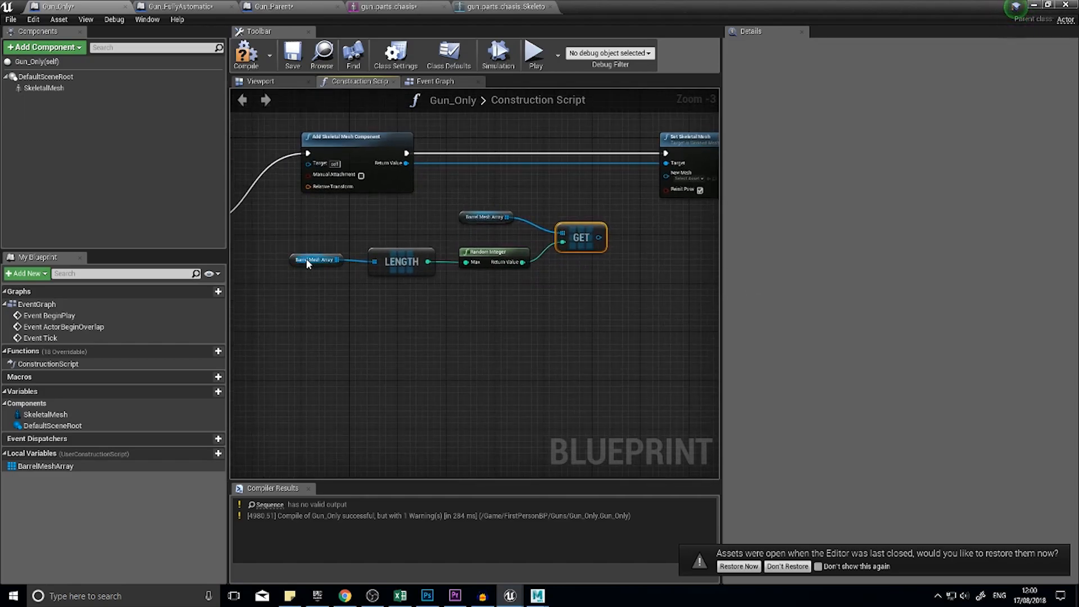
pyautogui.moveTo(584, 281); pyautogui.dragTo(482, 276, button='right')
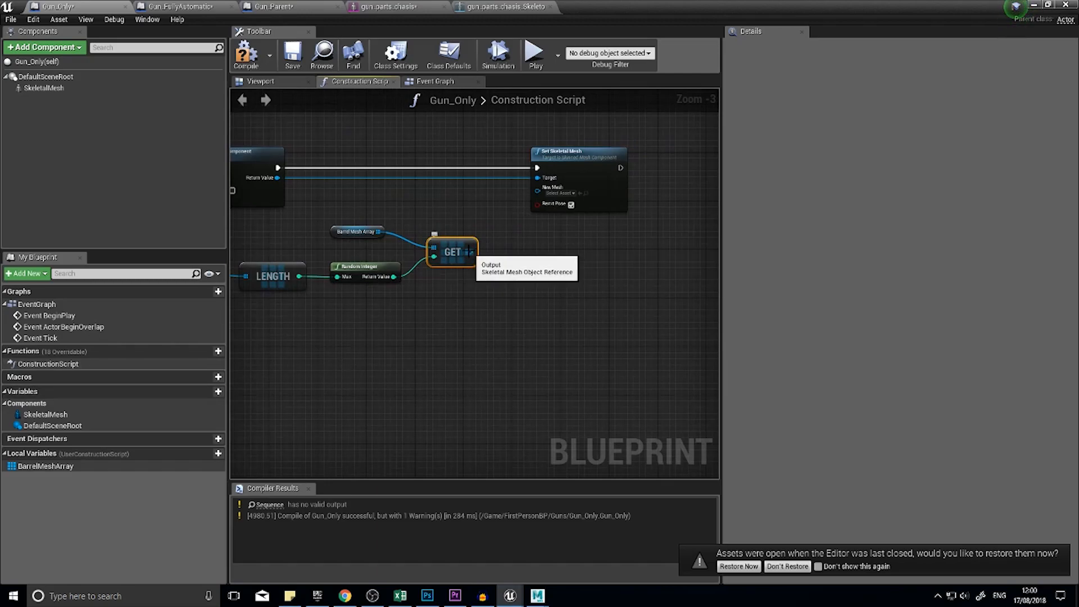
pyautogui.moveTo(470, 251); pyautogui.dragTo(497, 237)
pyautogui.moveTo(482, 254); pyautogui.dragTo(504, 233)
pyautogui.moveTo(537, 191); pyautogui.dragTo(541, 191)
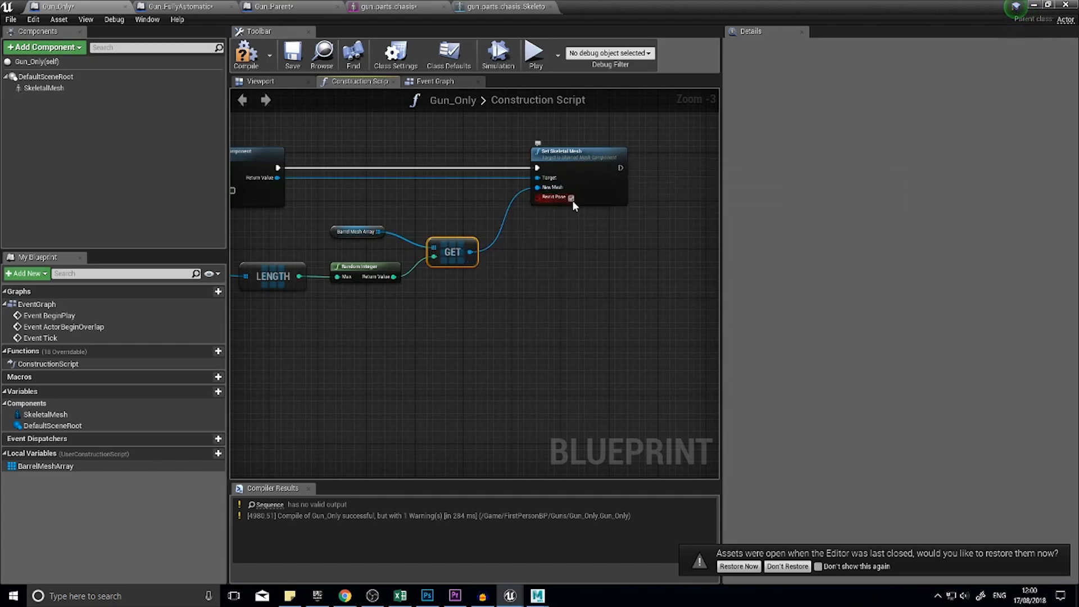
pyautogui.moveTo(538, 289); pyautogui.dragTo(637, 281, button='right')
pyautogui.moveTo(575, 187); pyautogui.dragTo(440, 211, button='right')
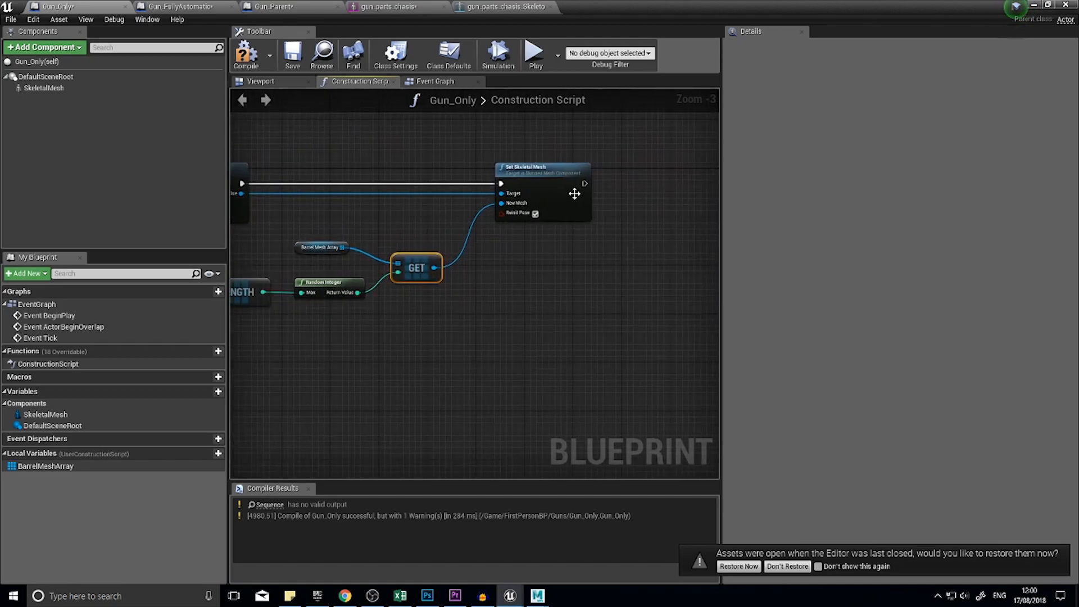
pyautogui.moveTo(515, 205); pyautogui.dragTo(412, 241, button='right')
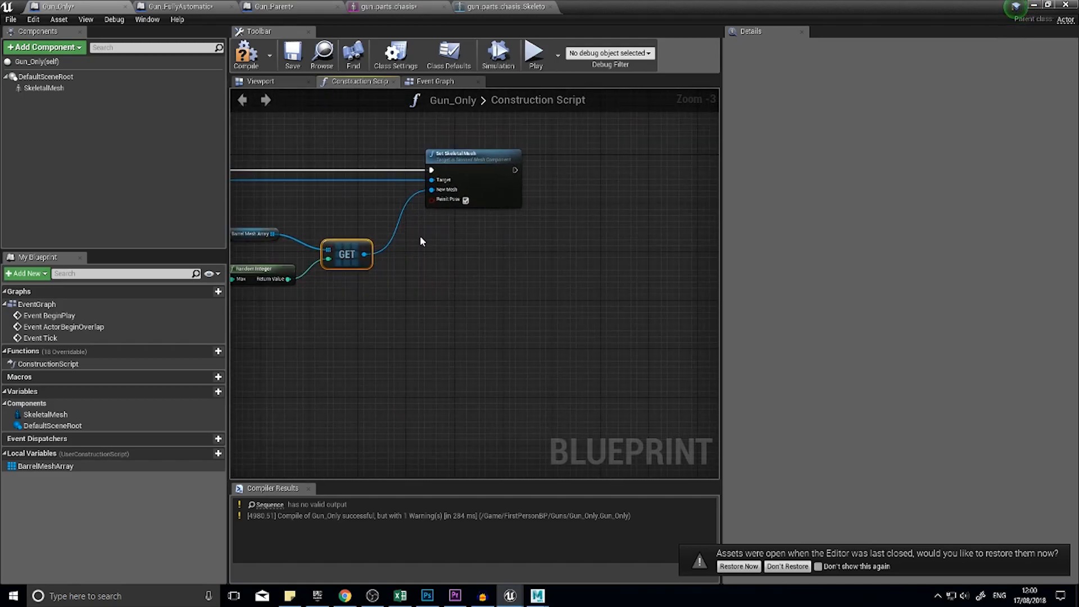
# Step: Create an AttachToComponent node from the Return Value of Add Skeletal Mesh Component, placed beyond Set Skeletal Mesh
pyautogui.moveTo(546, 231); pyautogui.dragTo(406, 251, button='right')
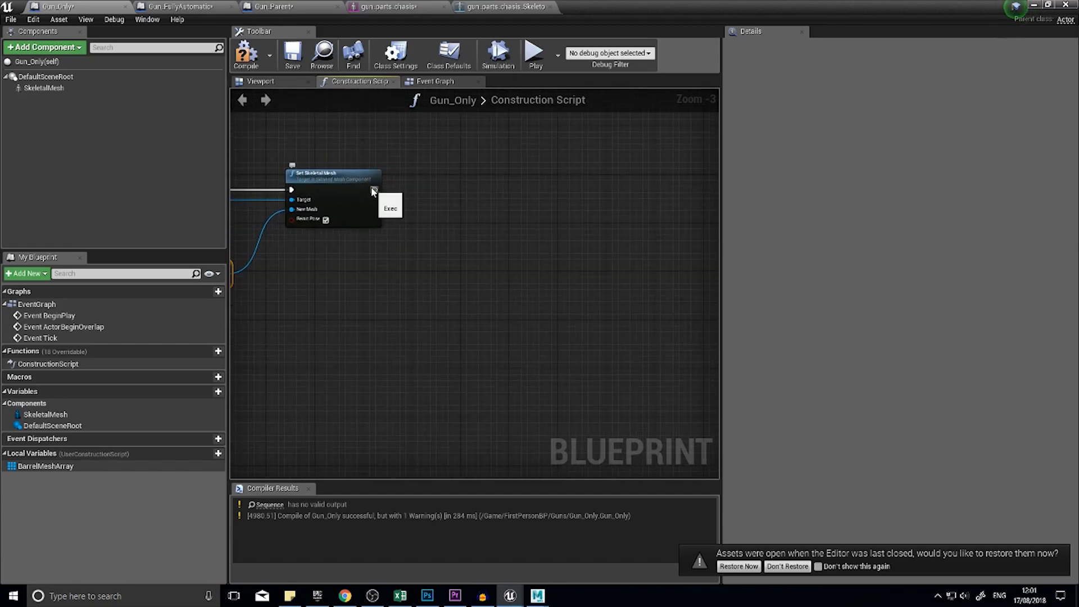
pyautogui.moveTo(356, 290); pyautogui.dragTo(612, 274, button='right')
pyautogui.moveTo(288, 189); pyautogui.dragTo(391, 193, button='right')
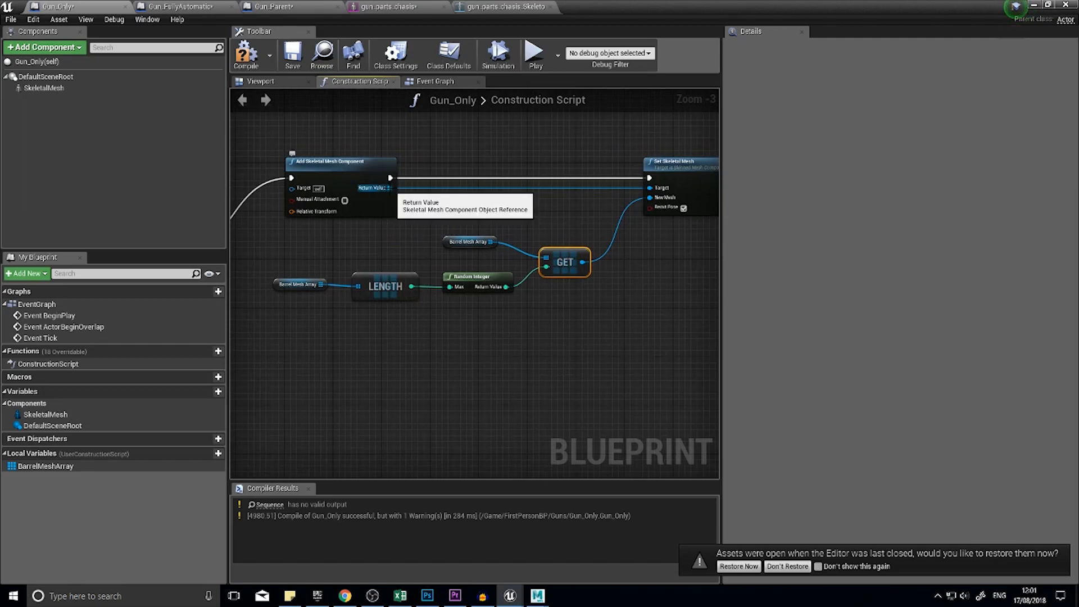
pyautogui.moveTo(390, 188); pyautogui.dragTo(644, 188)
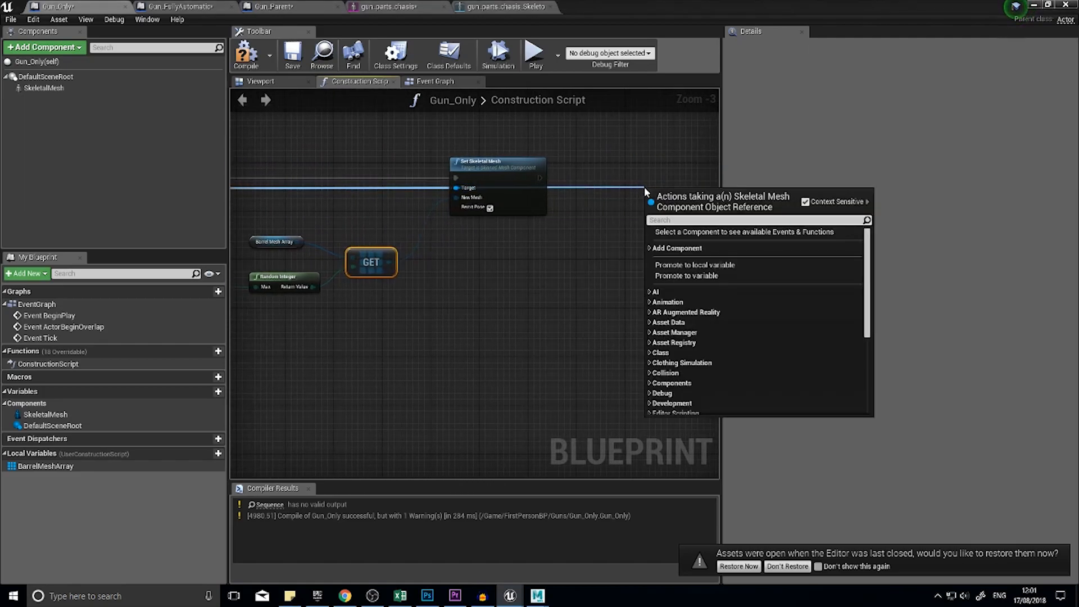
pyautogui.write('add to')
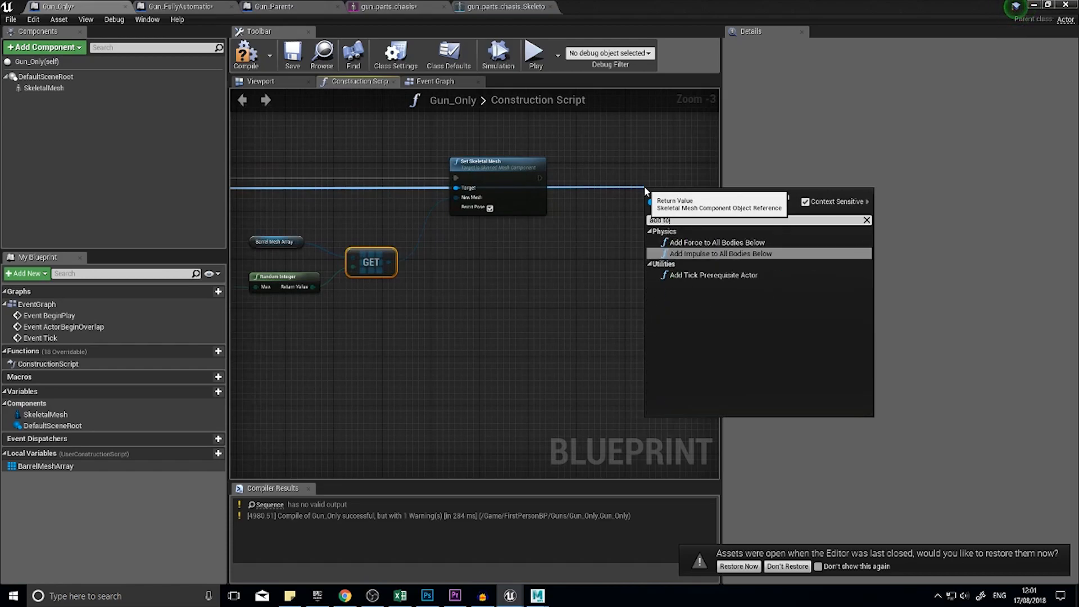
pyautogui.press('BackSpace')
pyautogui.press('BackSpace')
pyautogui.press('BackSpace')
pyautogui.press('BackSpace')
pyautogui.press('BackSpace')
pyautogui.press('BackSpace')
pyautogui.write('attachto')
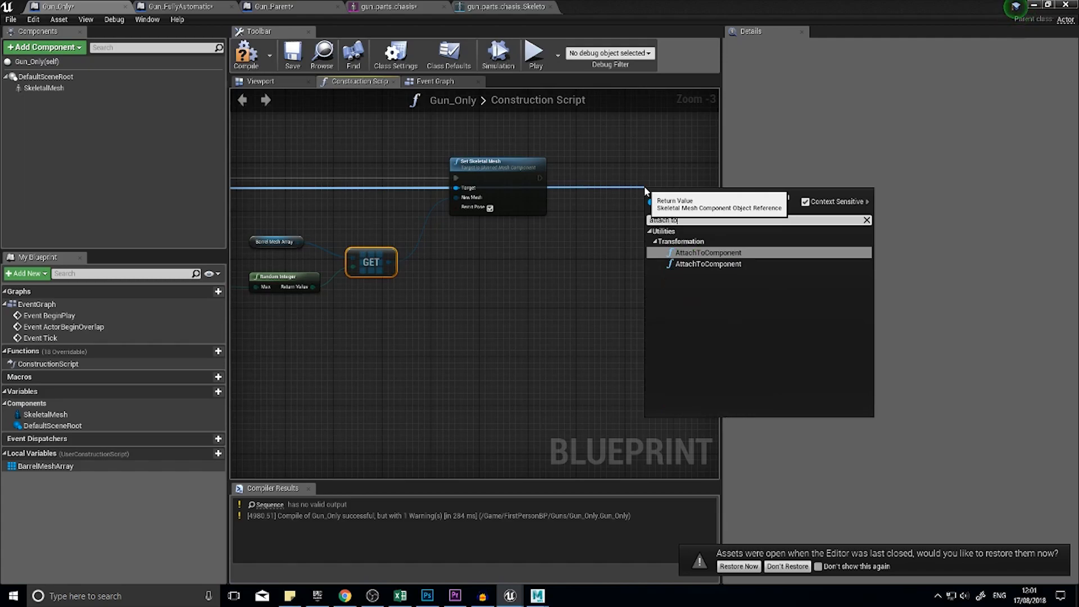
pyautogui.click(695, 254)
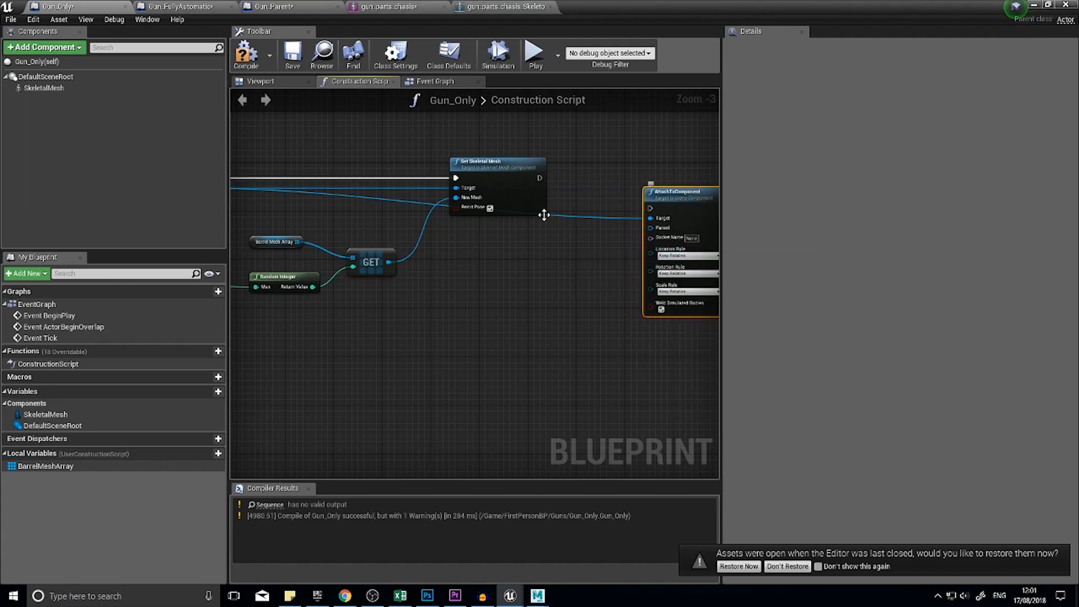
# Step: Connect Set Skeletal Mesh's execution output to AttachToComponent and feed a SkeletalMesh component reference into its Parent input
pyautogui.moveTo(573, 215); pyautogui.dragTo(487, 237, button='right')
pyautogui.moveTo(590, 236); pyautogui.dragTo(536, 186)
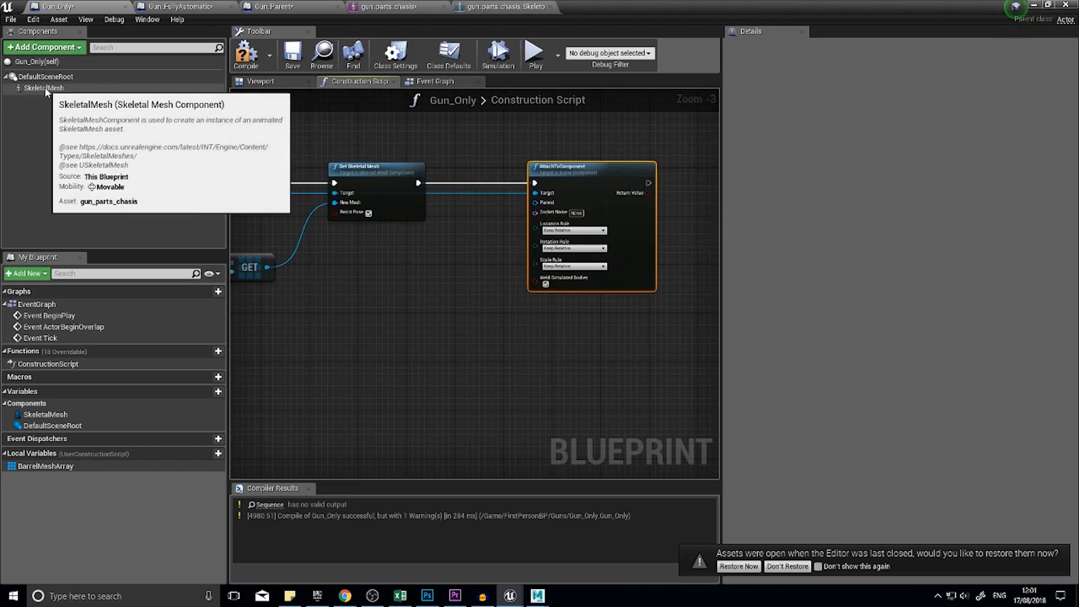
pyautogui.moveTo(55, 87); pyautogui.dragTo(396, 234)
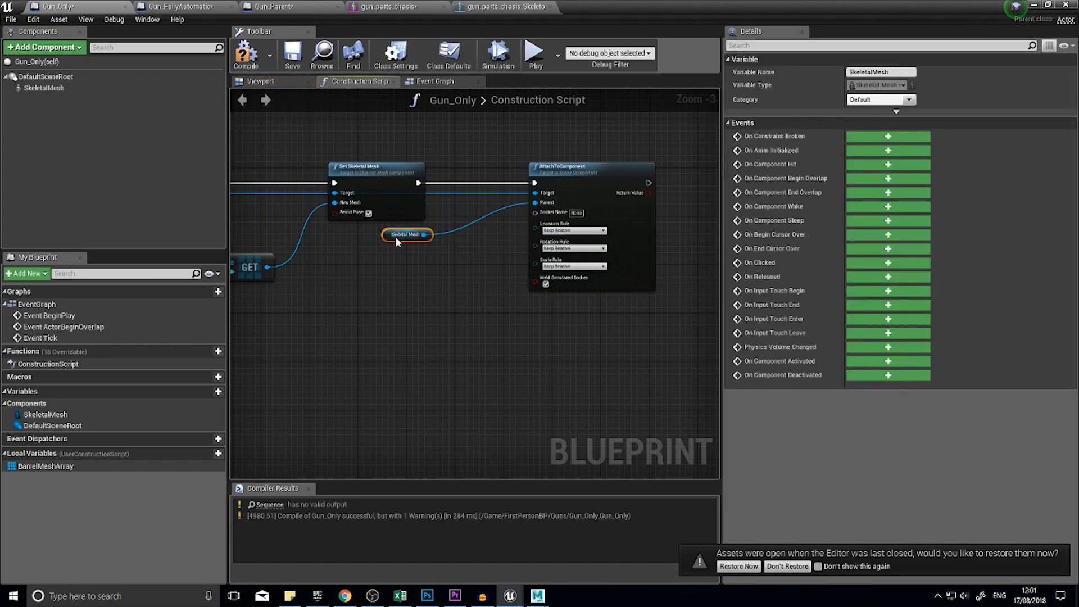
# Step: Set AttachToComponent's Socket Name to socket_barrel and compile the Gun_Only blueprint
pyautogui.scroll(2, 469, 240)
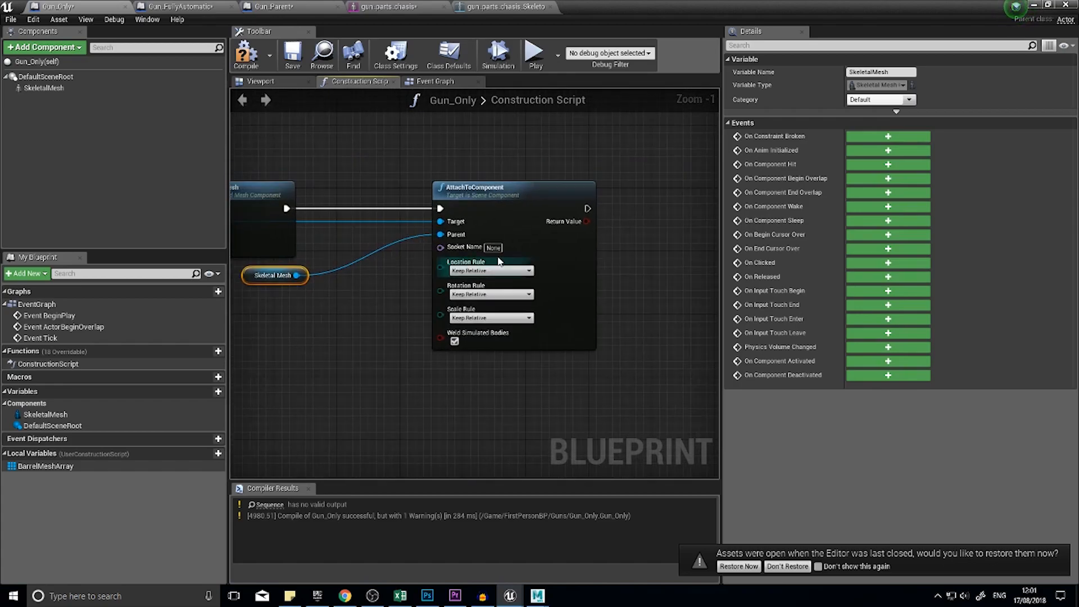
pyautogui.click(494, 246)
pyautogui.write('sock')
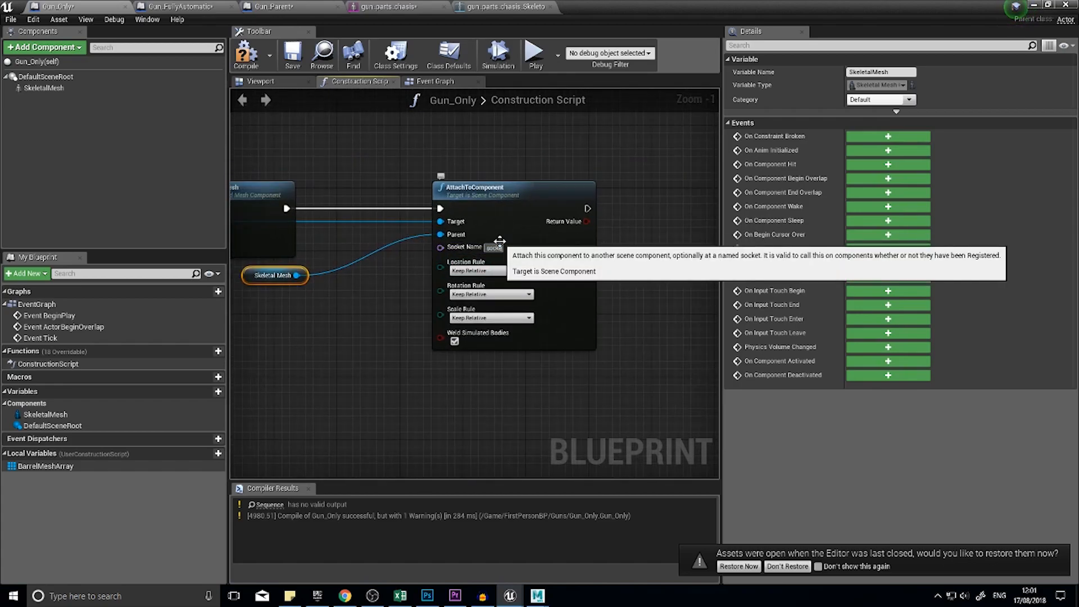
pyautogui.write('et_barrel')
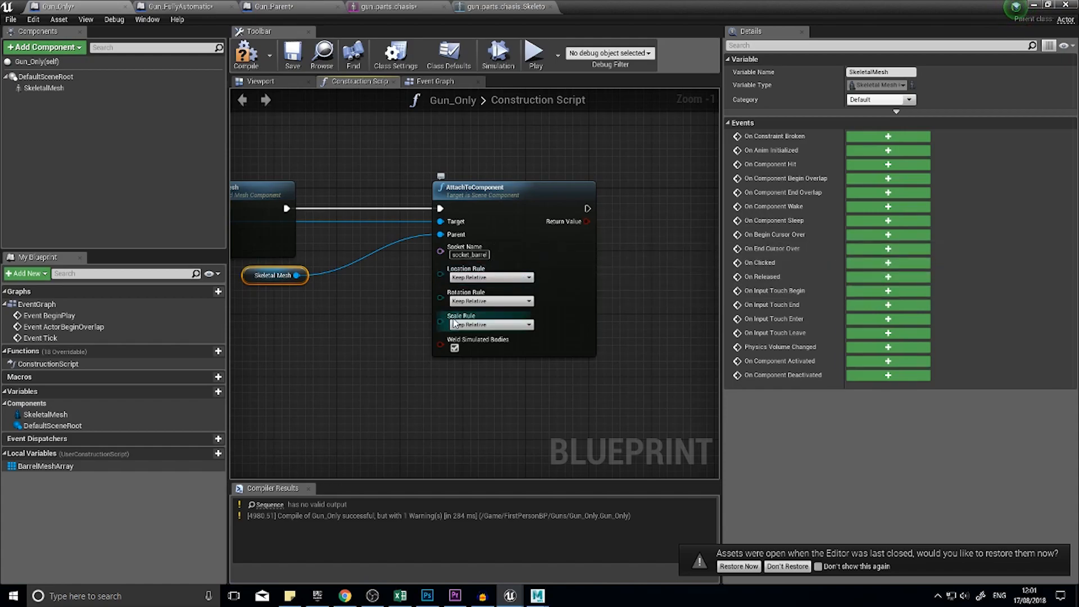
pyautogui.click(246, 54)
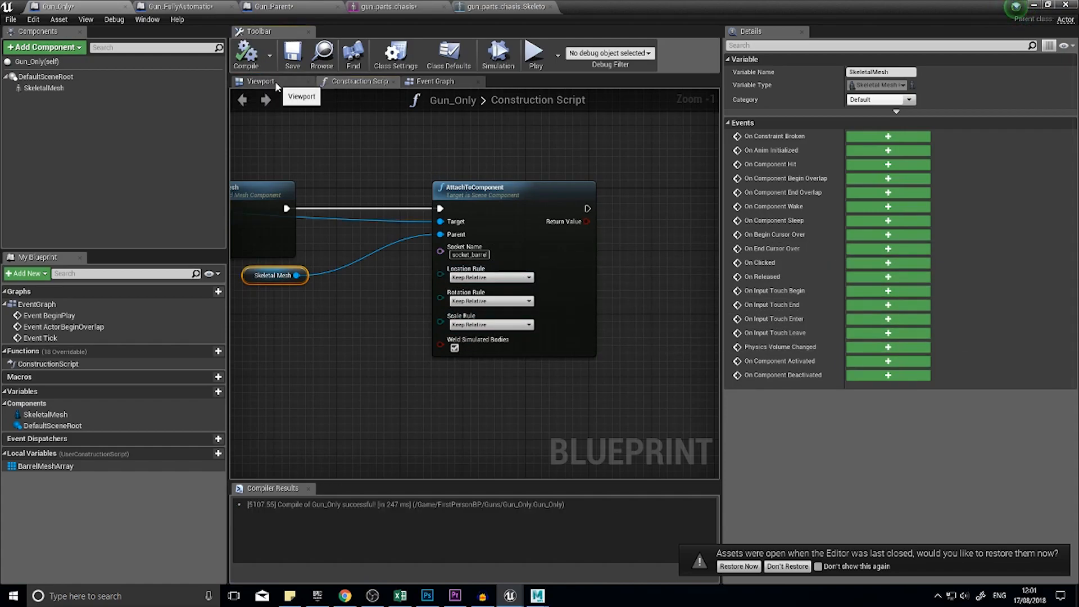
# Step: Examine the attached barrel in Gun_Only's viewport and the placement of socket_barrel in the chassis skeleton
pyautogui.click(276, 80)
pyautogui.moveTo(426, 321); pyautogui.dragTo(388, 259)
pyautogui.scroll(5, 457, 300)
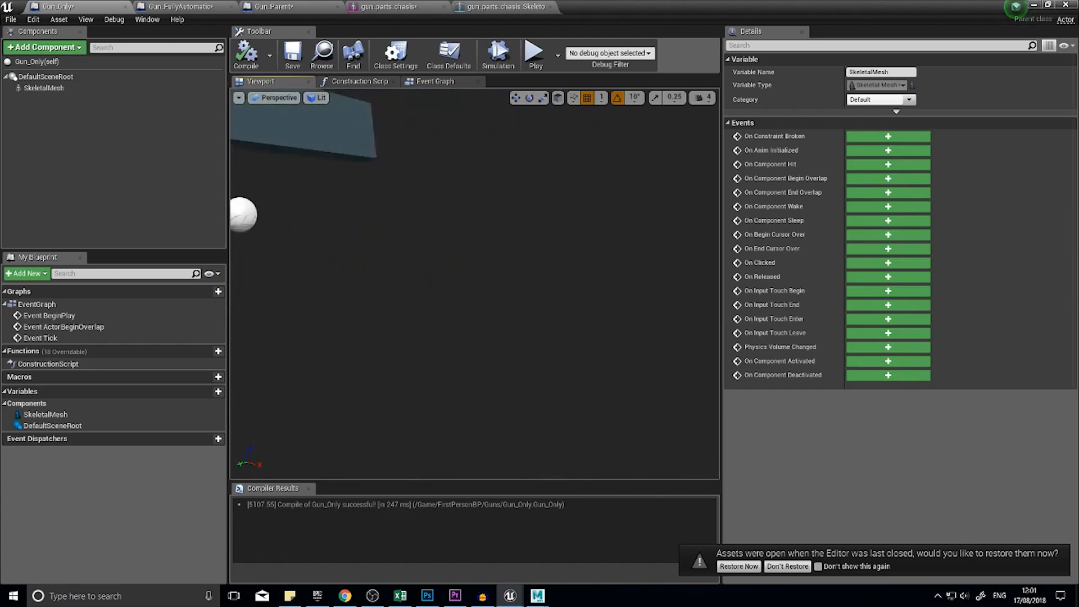
pyautogui.moveTo(424, 304); pyautogui.dragTo(450, 256)
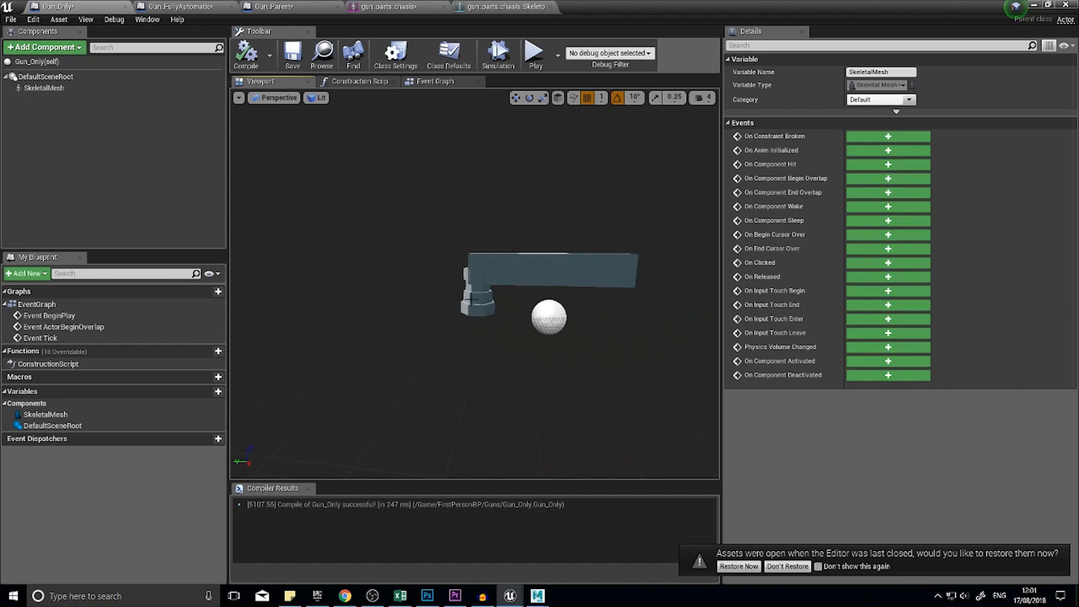
pyautogui.click(482, 301)
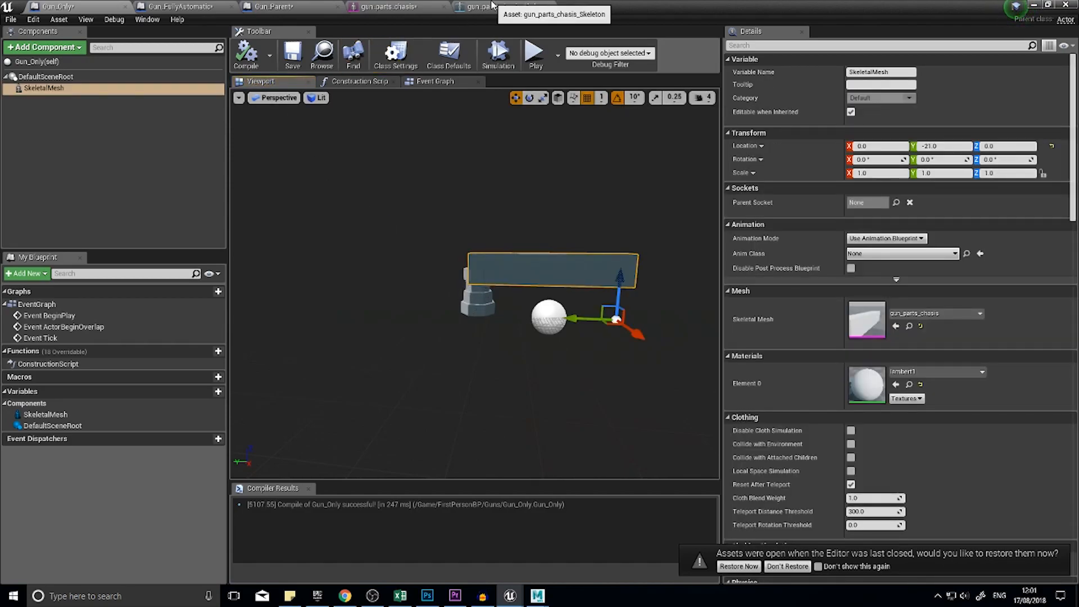
pyautogui.click(497, 8)
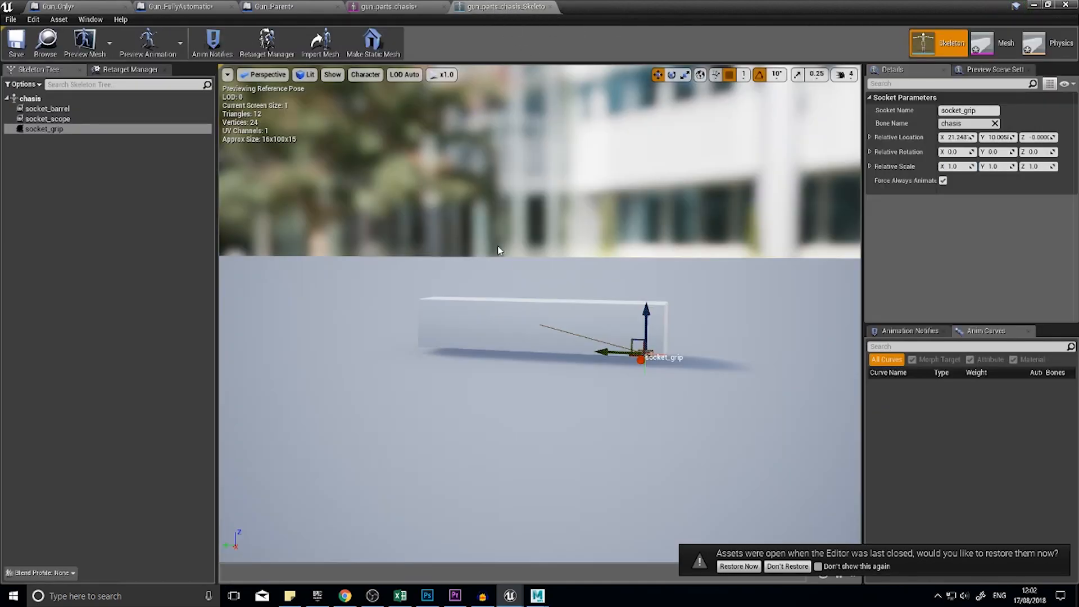
pyautogui.click(47, 109)
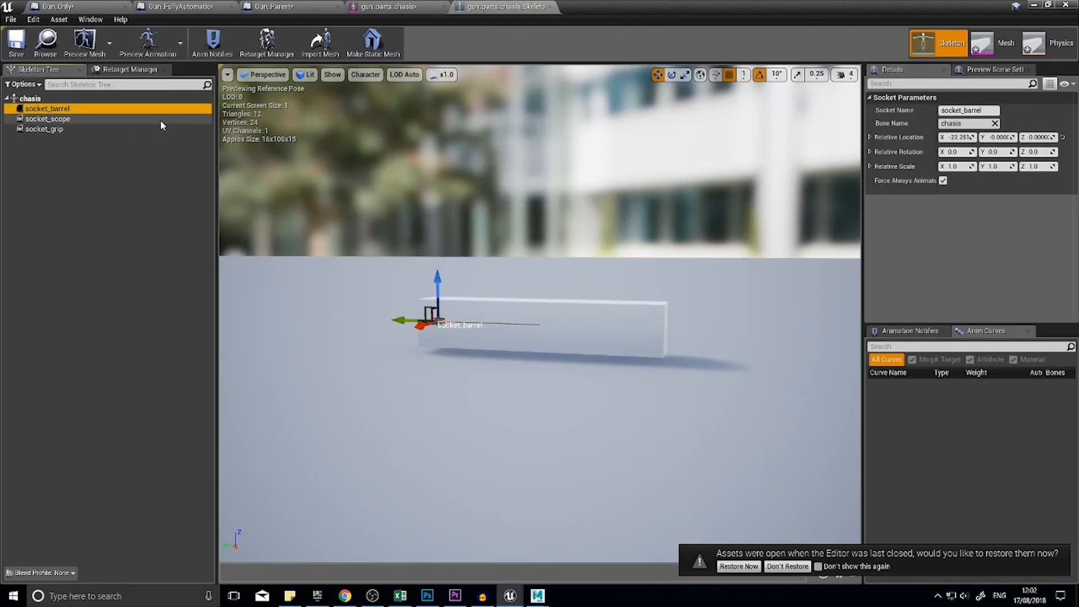
# Step: Close the Gun_FullyAutomatic and Gun_Parent blueprint editors and return to Gun_Only's viewport
pyautogui.click(287, 6)
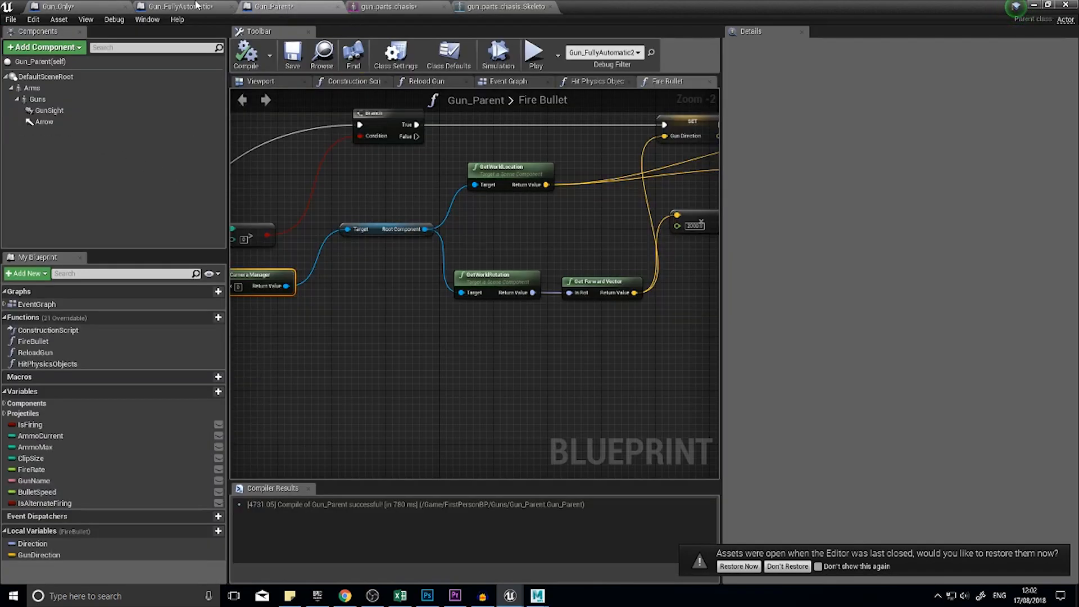
pyautogui.click(57, 6)
pyautogui.click(232, 6)
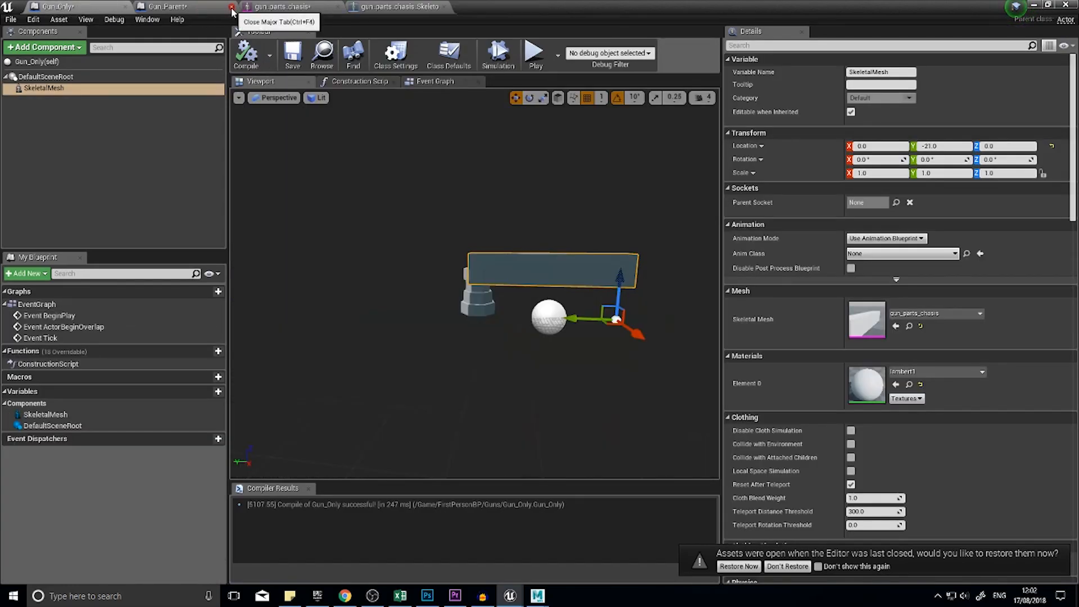
pyautogui.click(231, 6)
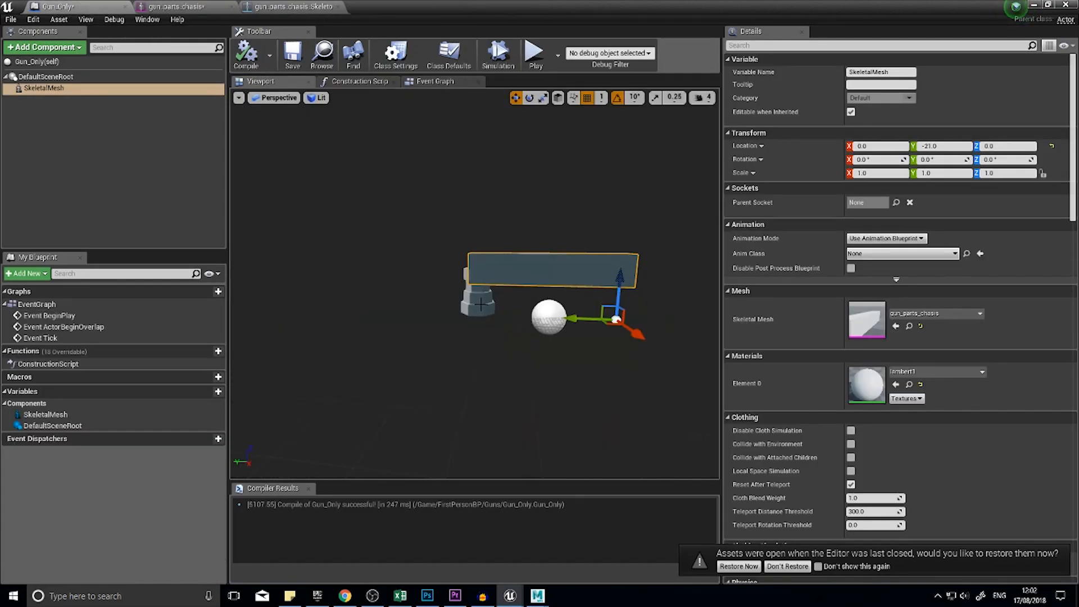
pyautogui.click(507, 316)
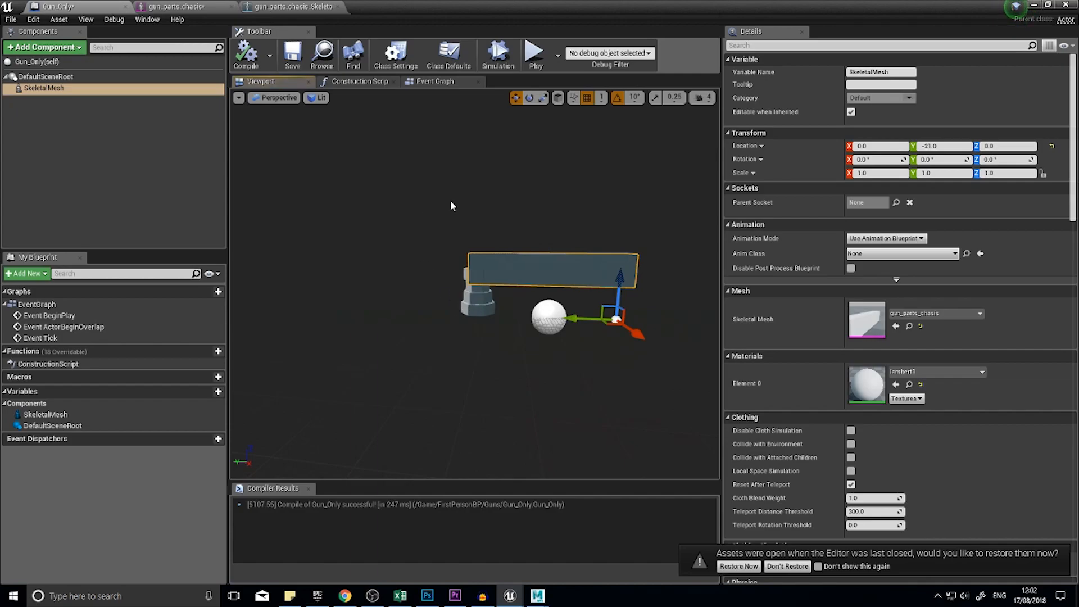
# Step: Rotate socket_barrel in the chassis skeleton to a relative Z rotation of 90 and check the barrel in Gun_Only
pyautogui.click(281, 12)
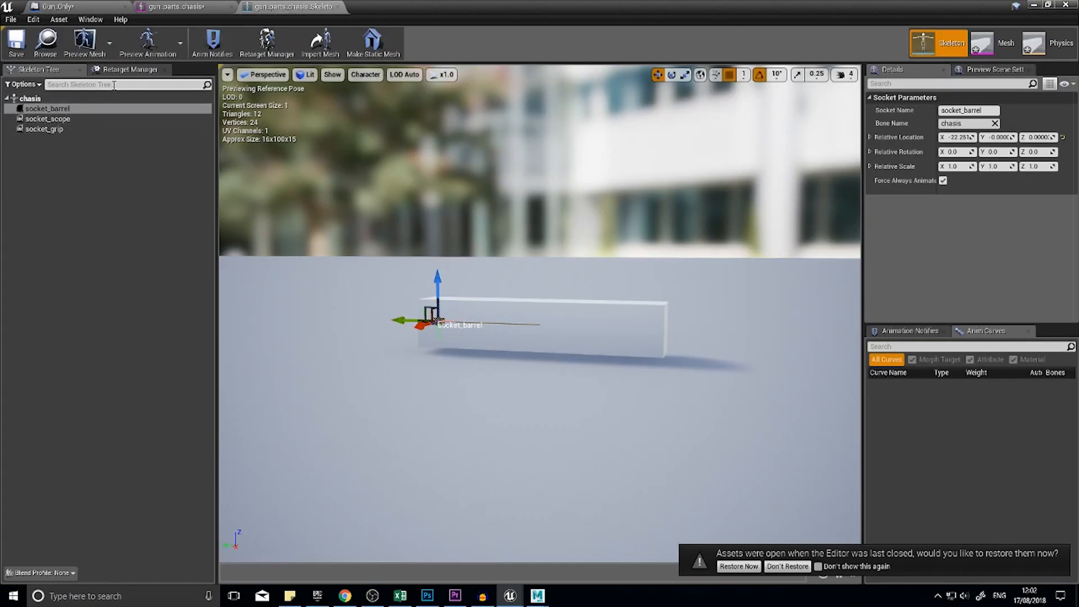
pyautogui.click(671, 74)
pyautogui.moveTo(460, 270); pyautogui.dragTo(503, 326)
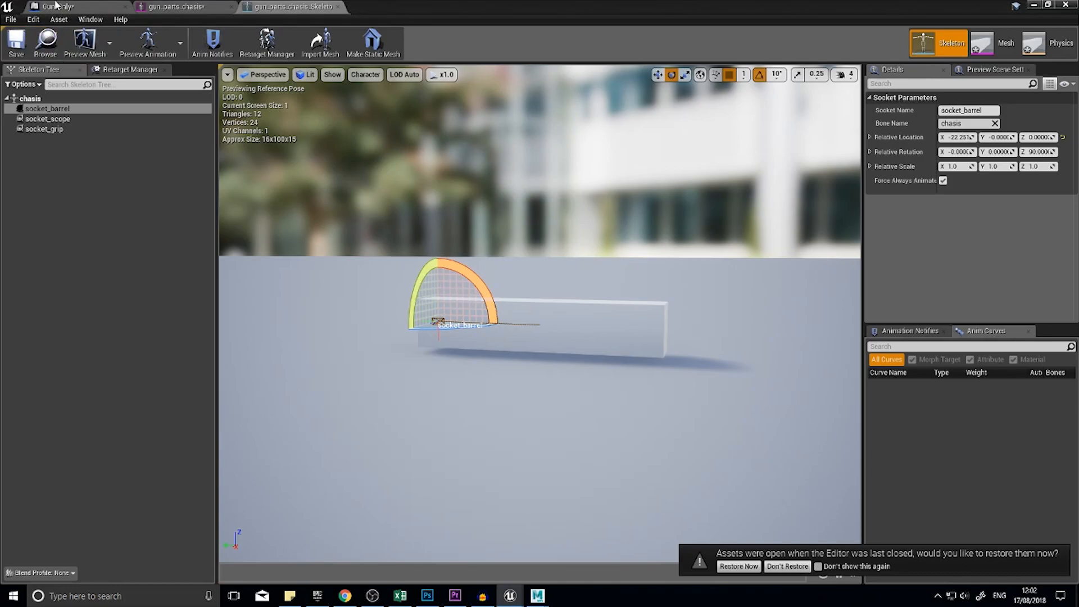
pyautogui.click(73, 7)
pyautogui.moveTo(441, 303); pyautogui.dragTo(387, 274, button='right')
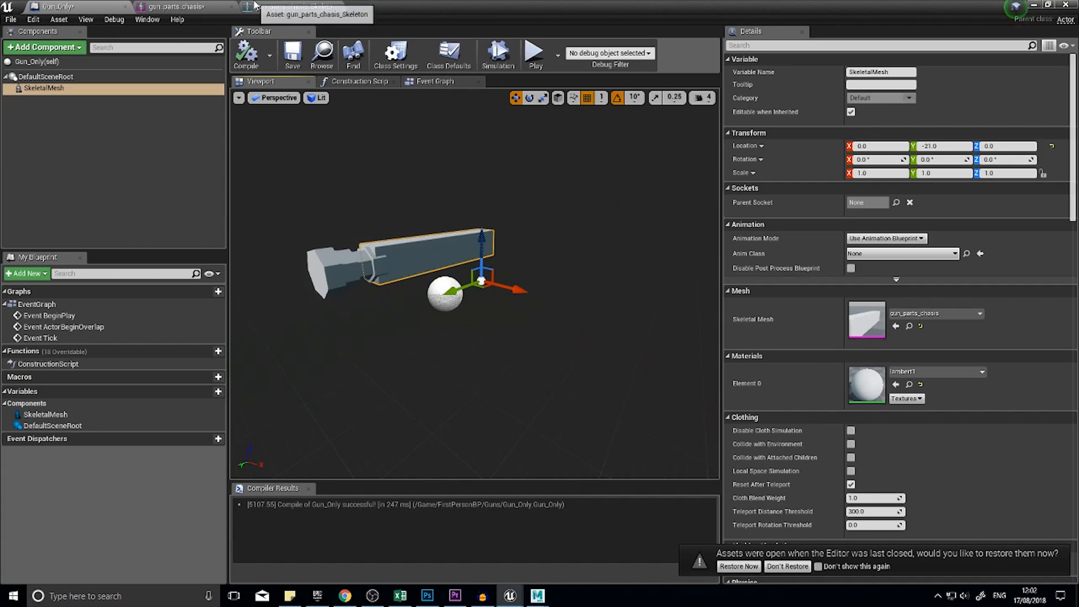
# Step: Turn socket_barrel 180 degrees about the vertical axis in the chassis skeleton and review the barrel in Gun_Only
pyautogui.click(293, 6)
pyautogui.scroll(2, 439, 334)
pyautogui.moveTo(439, 334); pyautogui.dragTo(516, 319)
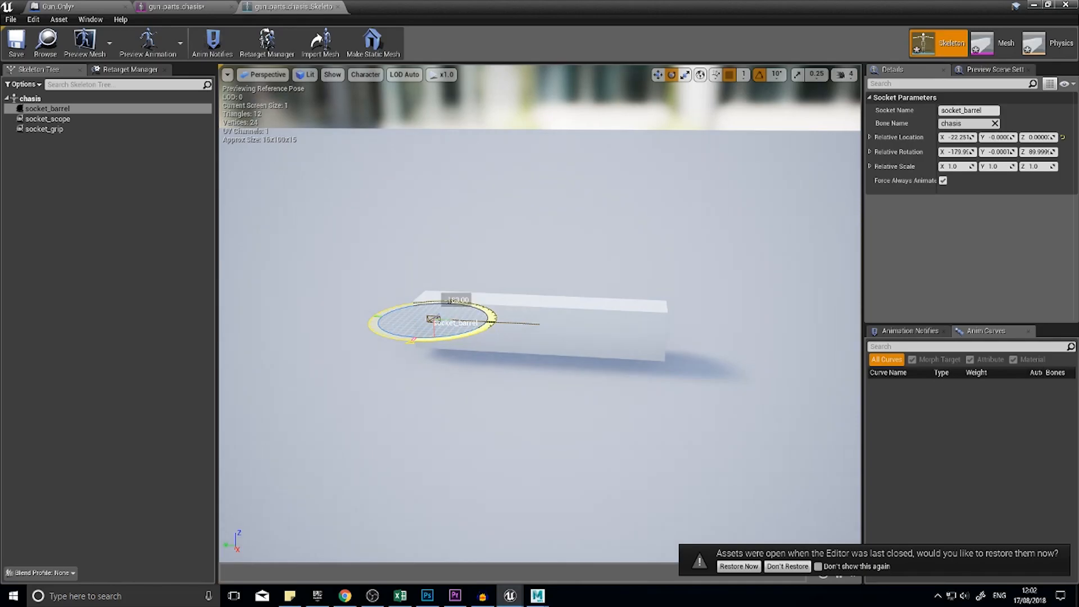
pyautogui.moveTo(457, 303); pyautogui.dragTo(452, 302)
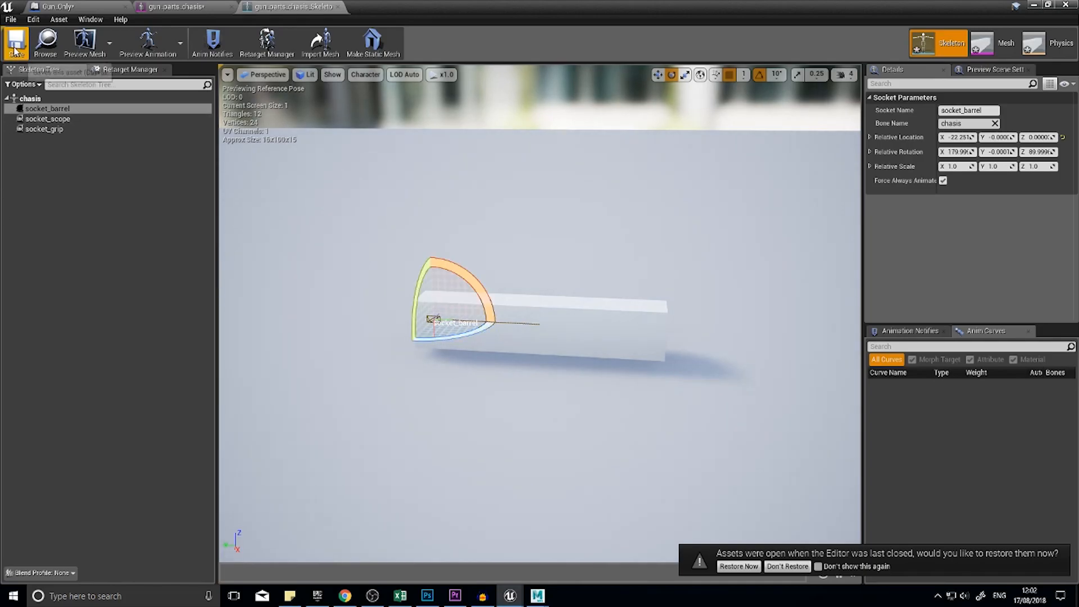
pyautogui.click(113, 7)
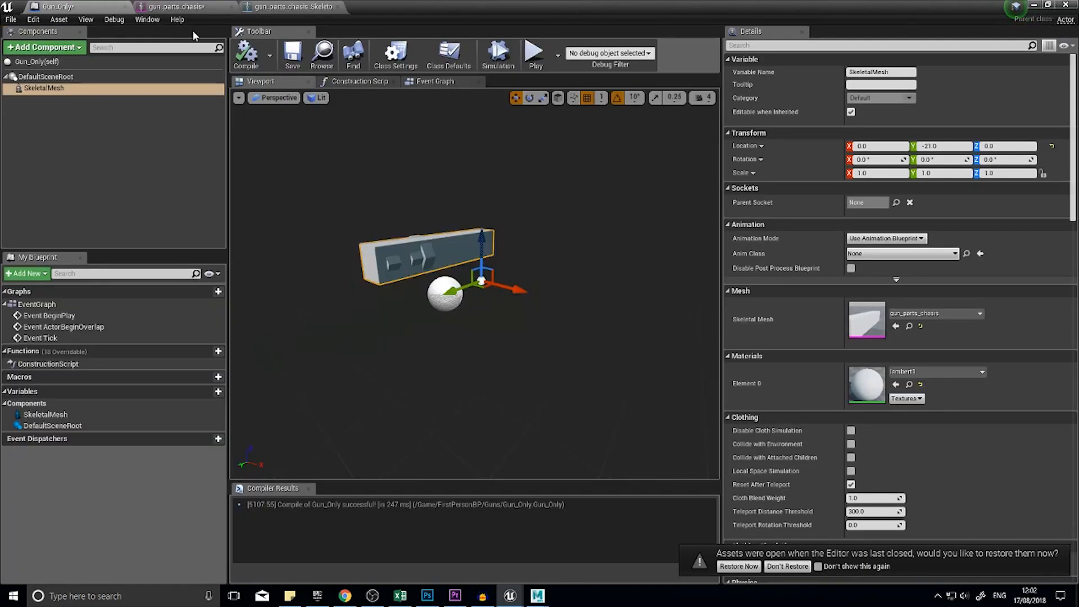
# Step: Move Gun_Only's SkeletalMesh component along Y to a location of -18 and inspect the barrel around it
pyautogui.moveTo(441, 336); pyautogui.dragTo(442, 336)
pyautogui.moveTo(442, 336); pyautogui.dragTo(442, 336, button='right')
pyautogui.moveTo(482, 302); pyautogui.dragTo(481, 302, button='right')
pyautogui.moveTo(495, 261); pyautogui.dragTo(484, 271)
pyautogui.moveTo(483, 271); pyautogui.dragTo(482, 271, button='right')
pyautogui.moveTo(328, 224); pyautogui.dragTo(327, 224, button='right')
pyautogui.moveTo(496, 283); pyautogui.dragTo(496, 282, button='right')
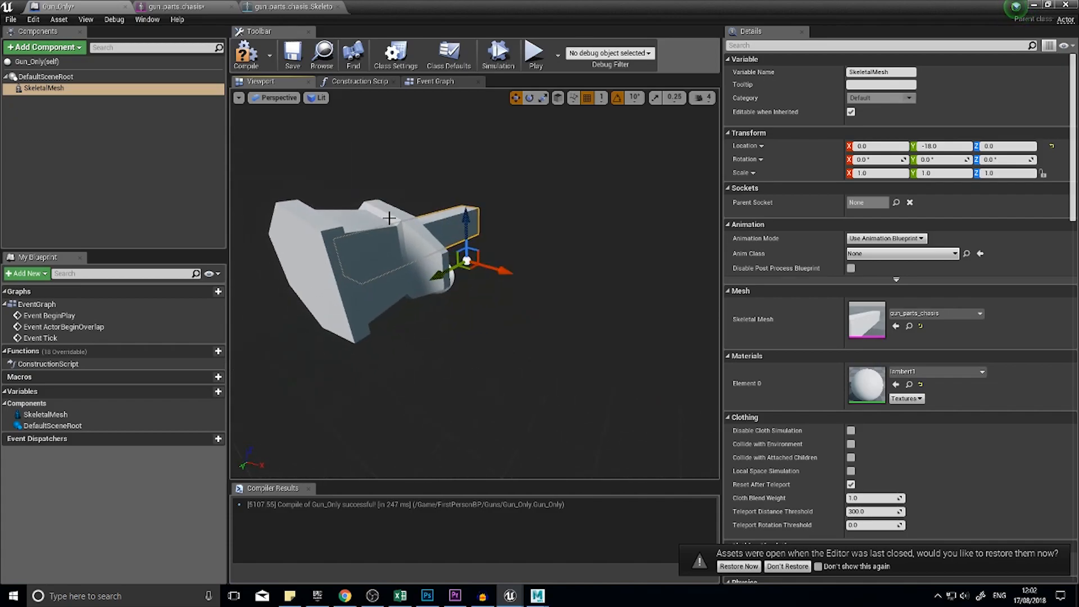
# Step: Turn socket_barrel back 180 degrees about the vertical axis and inspect the barrel's orientation in Gun_Only
pyautogui.click(307, 7)
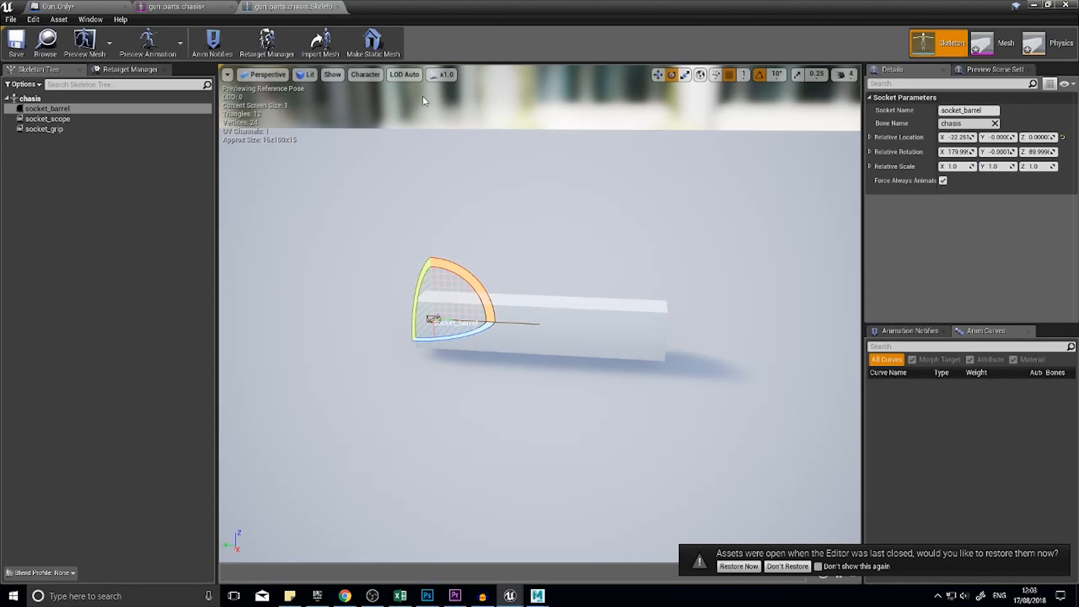
pyautogui.moveTo(469, 312); pyautogui.dragTo(415, 301)
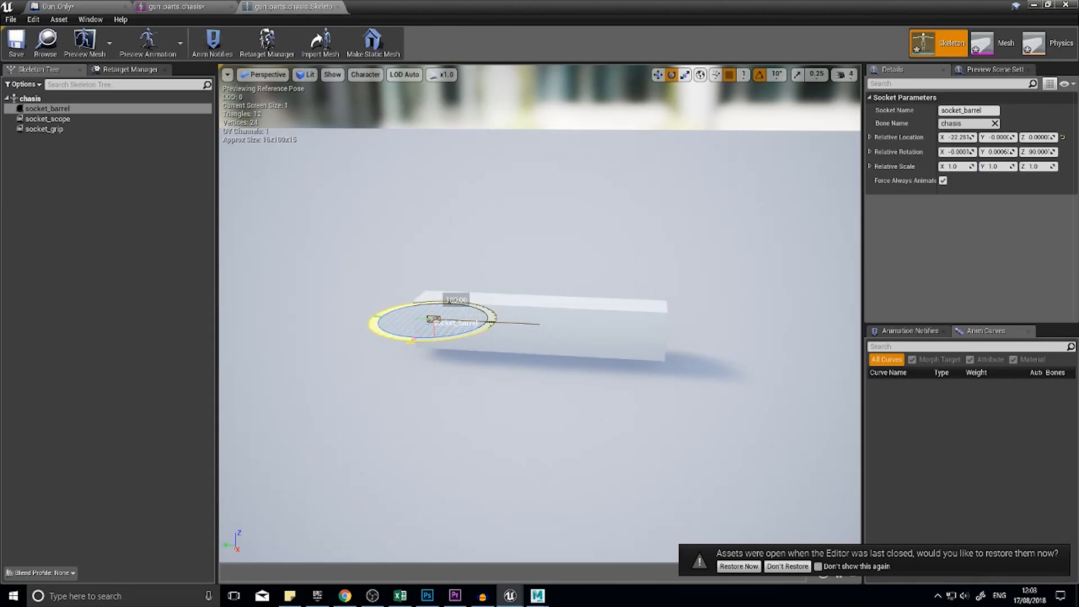
pyautogui.moveTo(514, 309); pyautogui.dragTo(514, 309)
pyautogui.click(100, 6)
pyautogui.moveTo(452, 309); pyautogui.dragTo(570, 304, button='right')
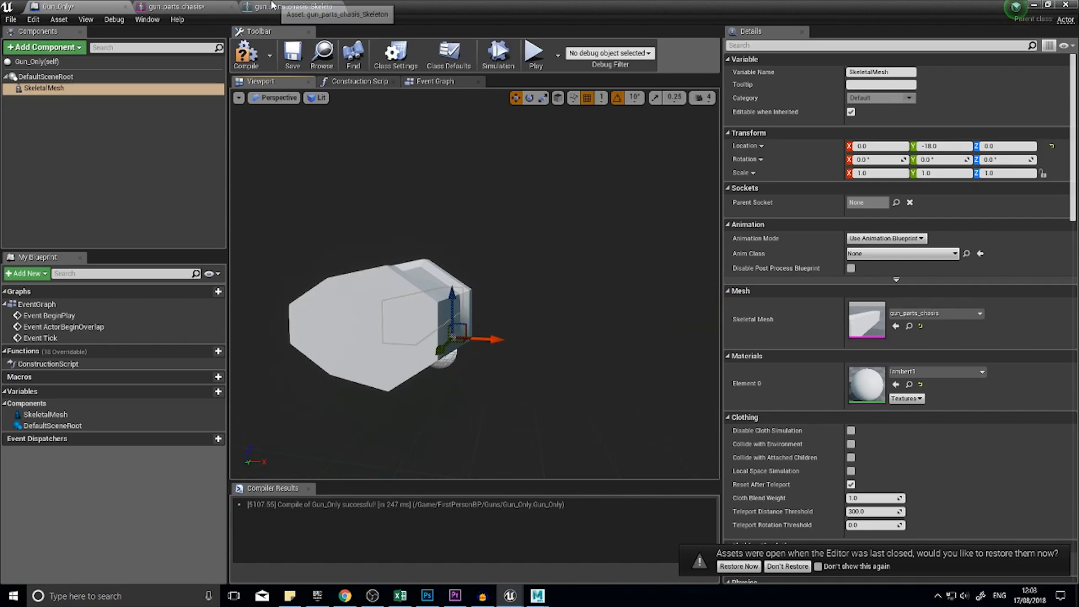
# Step: Rotate socket_barrel to a relative rotation of X -90, Y 90, Z 0 and check the barrel from the side in Gun_Only
pyautogui.click(289, 7)
pyautogui.keyDown('alt'); pyautogui.moveTo(423, 338); pyautogui.dragTo(480, 284); pyautogui.keyUp('alt')
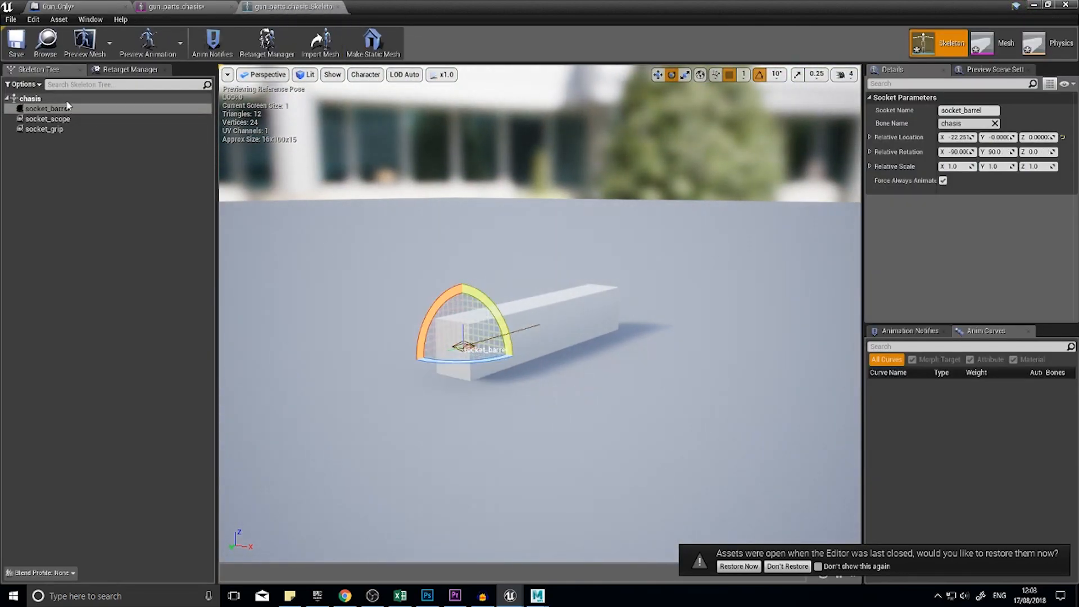
pyautogui.click(56, 6)
pyautogui.keyDown('alt'); pyautogui.moveTo(540, 303); pyautogui.dragTo(401, 303); pyautogui.keyUp('alt')
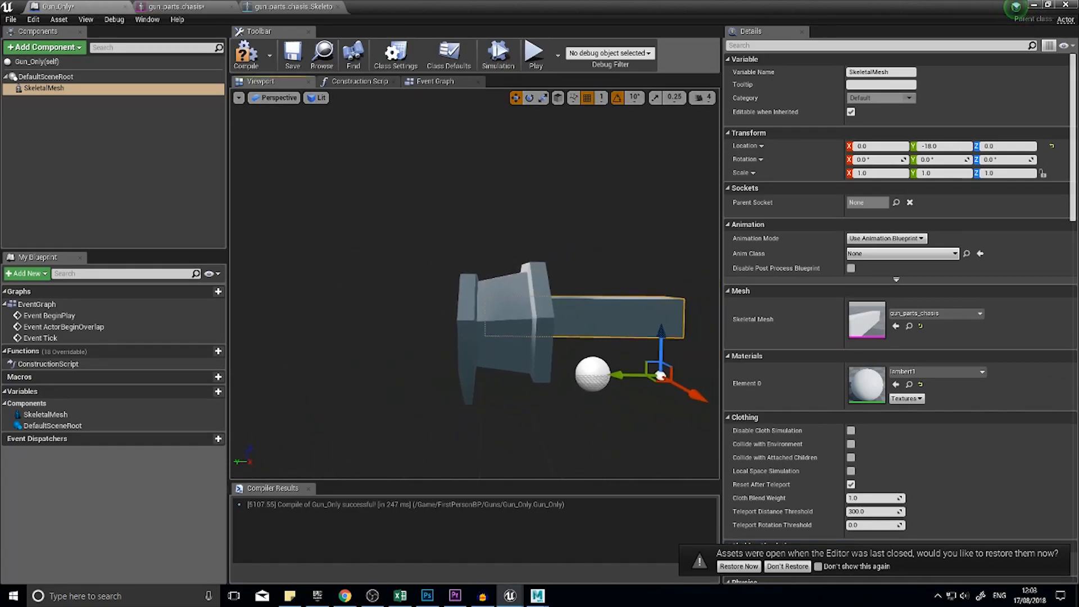
# Step: Stretch socket_barrel to a relative Y scale of about 2.03, save the chassis skeleton, and inspect the barrel in Gun_Only
pyautogui.click(292, 6)
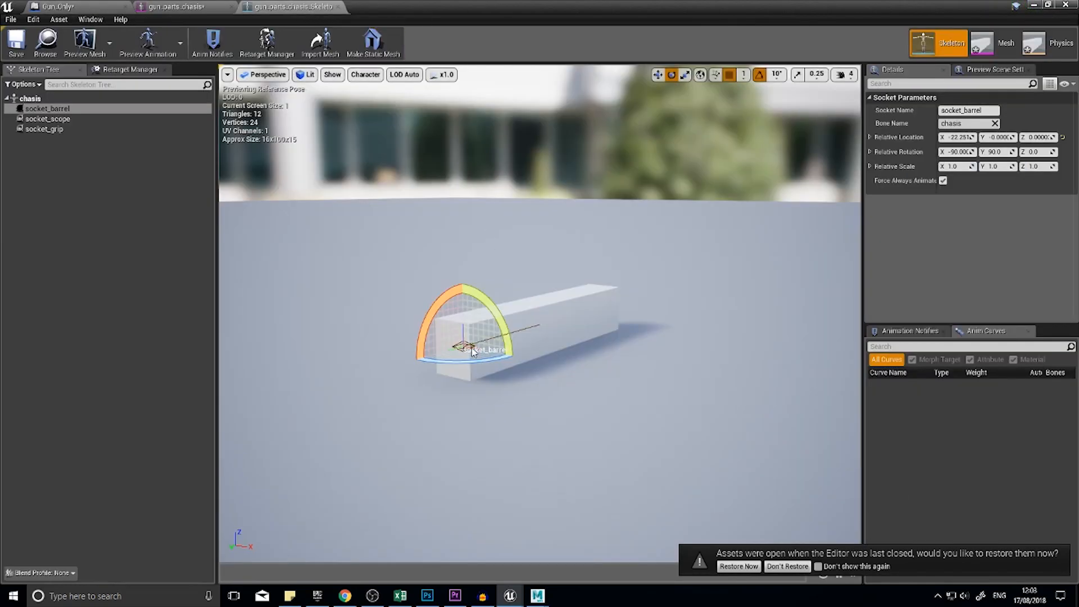
pyautogui.click(684, 75)
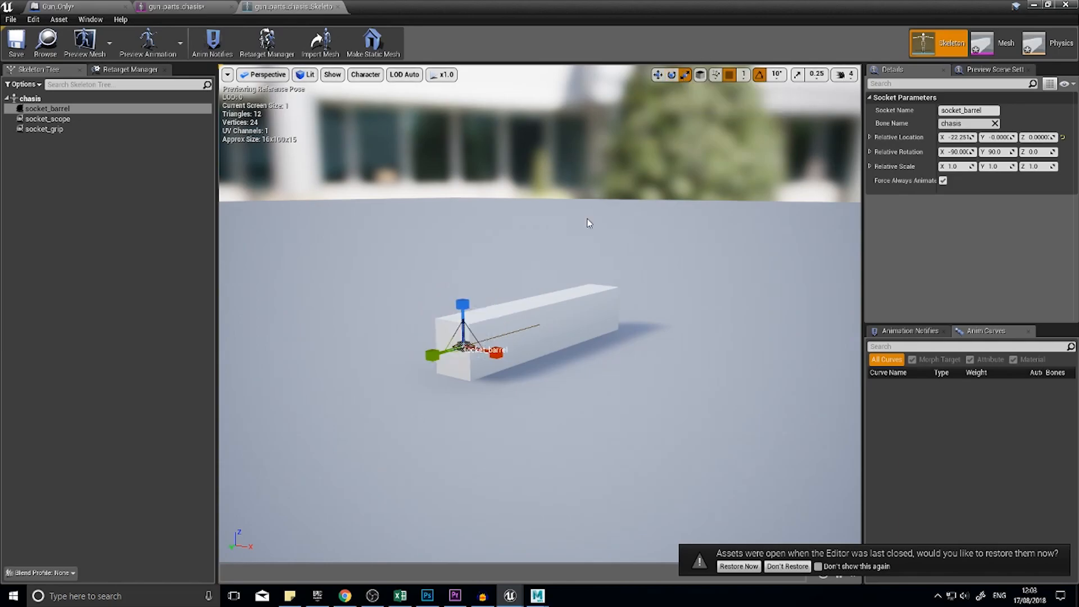
pyautogui.keyDown('alt'); pyautogui.moveTo(582, 273); pyautogui.dragTo(538, 286); pyautogui.keyUp('alt')
pyautogui.moveTo(406, 349); pyautogui.dragTo(387, 355)
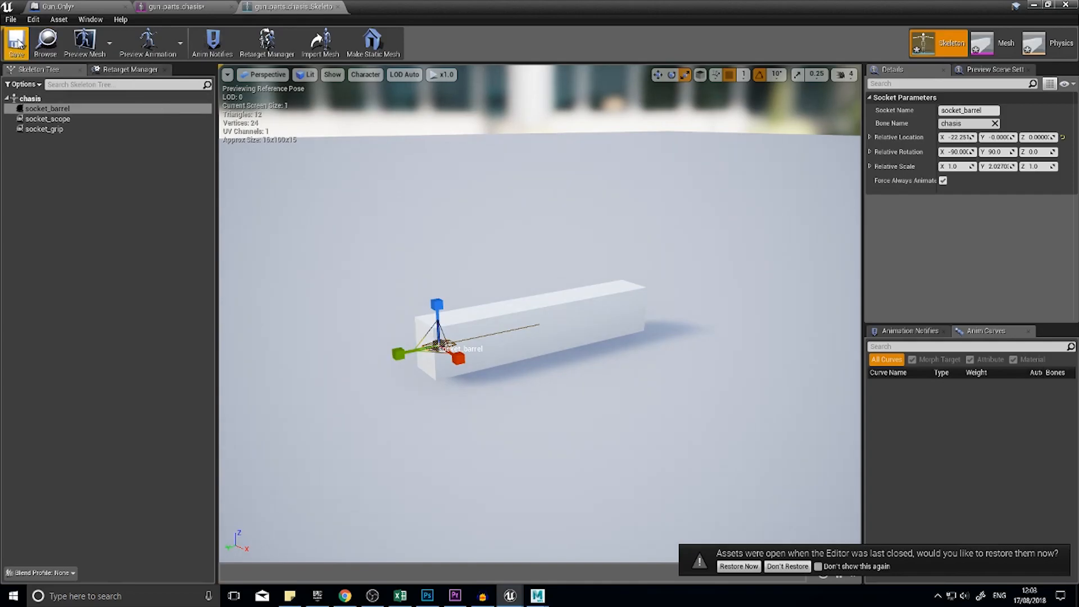
pyautogui.click(57, 6)
pyautogui.keyDown('alt'); pyautogui.moveTo(506, 225); pyautogui.dragTo(538, 266); pyautogui.keyUp('alt')
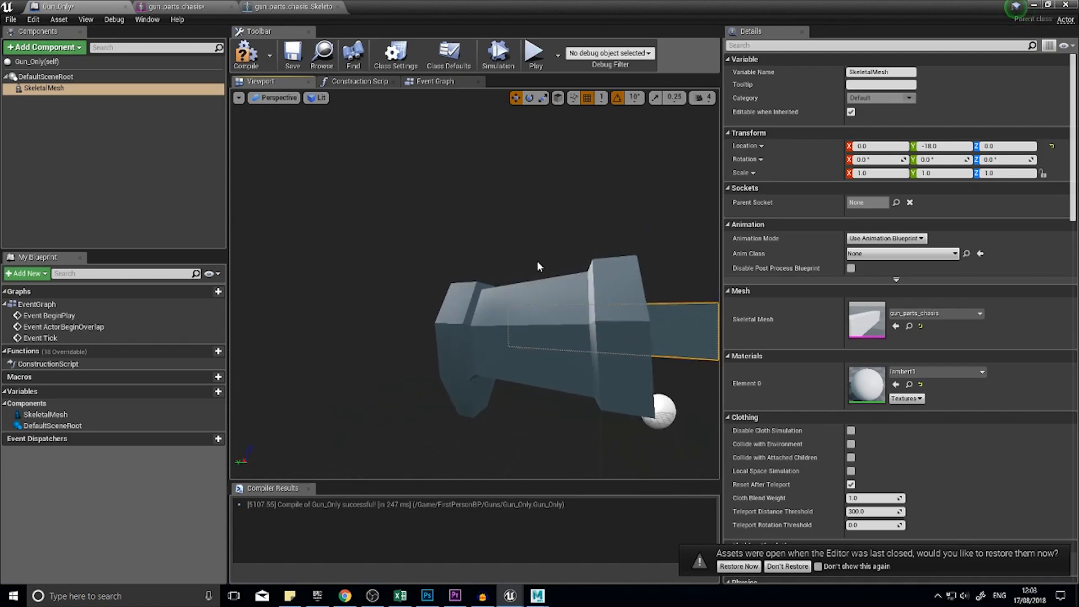
# Step: Set socket_barrel's relative scale to 0.6 on X and Z, and reset Gun_Only's SkeletalMesh Y location to 0
pyautogui.click(279, 8)
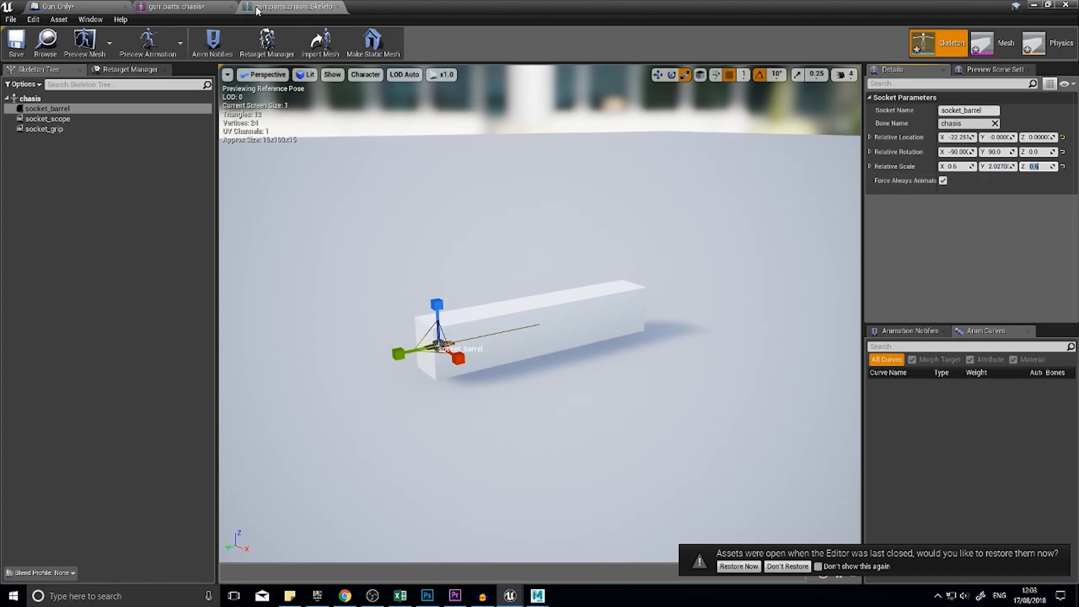
pyautogui.click(60, 6)
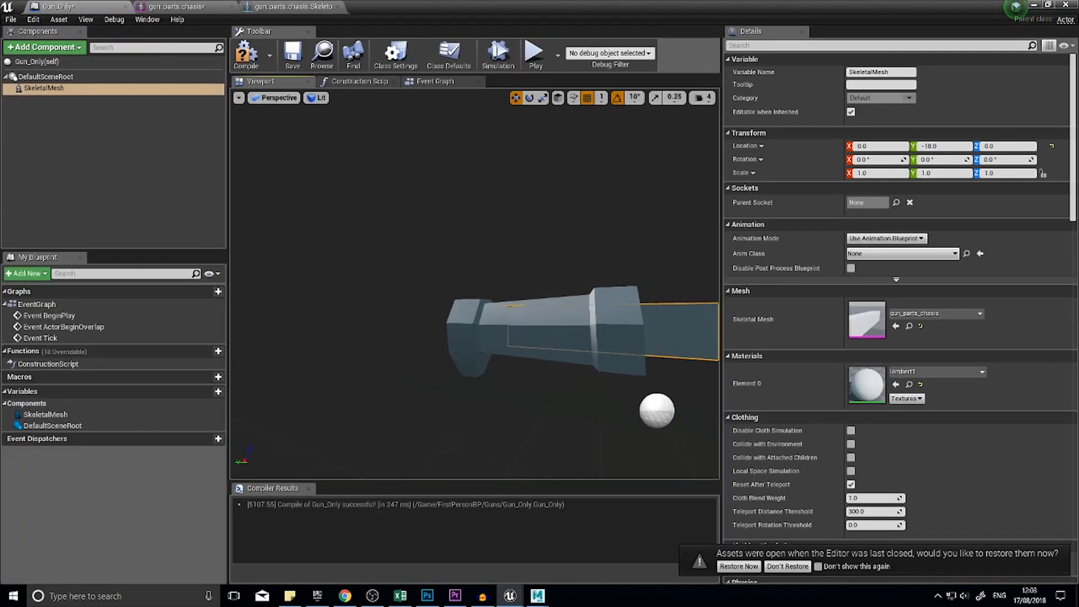
pyautogui.moveTo(459, 342); pyautogui.dragTo(475, 347, button='right')
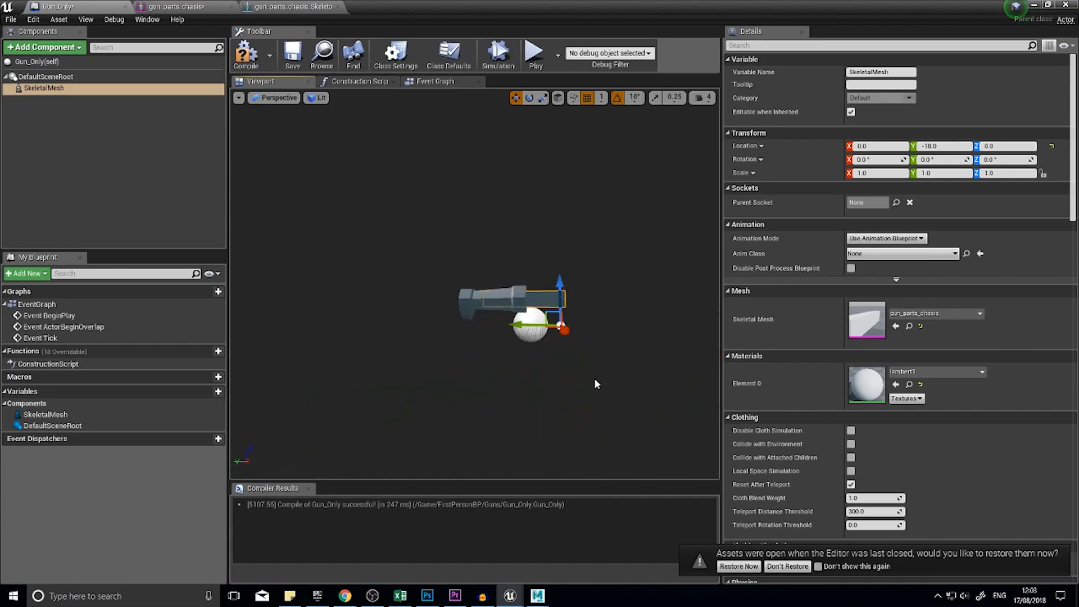
pyautogui.moveTo(666, 396); pyautogui.dragTo(581, 400)
pyautogui.moveTo(581, 400); pyautogui.dragTo(616, 401, button='right')
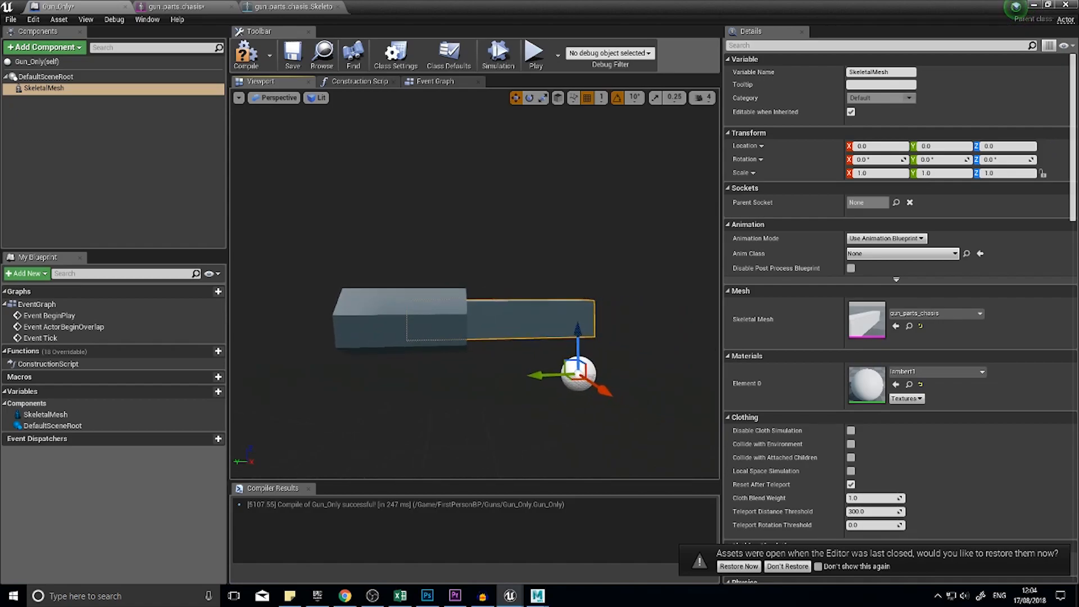
# Step: In Gun_Only's construction script, move the entry and Sequence nodes lower, below the barrel node chain
pyautogui.click(432, 82)
pyautogui.click(360, 81)
pyautogui.scroll(-8, 430, 268)
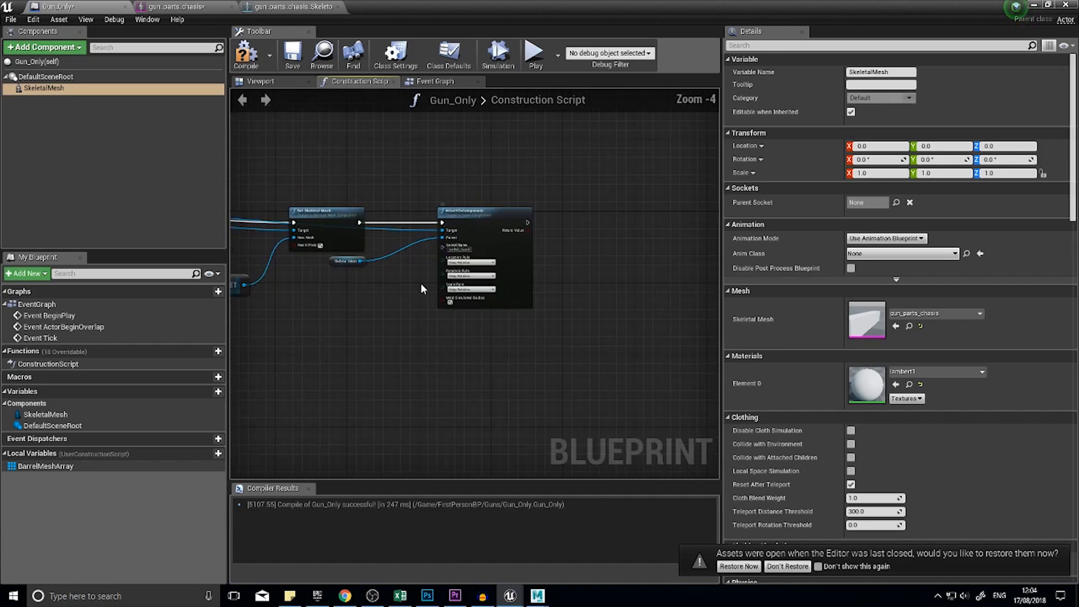
pyautogui.moveTo(424, 223); pyautogui.dragTo(502, 254)
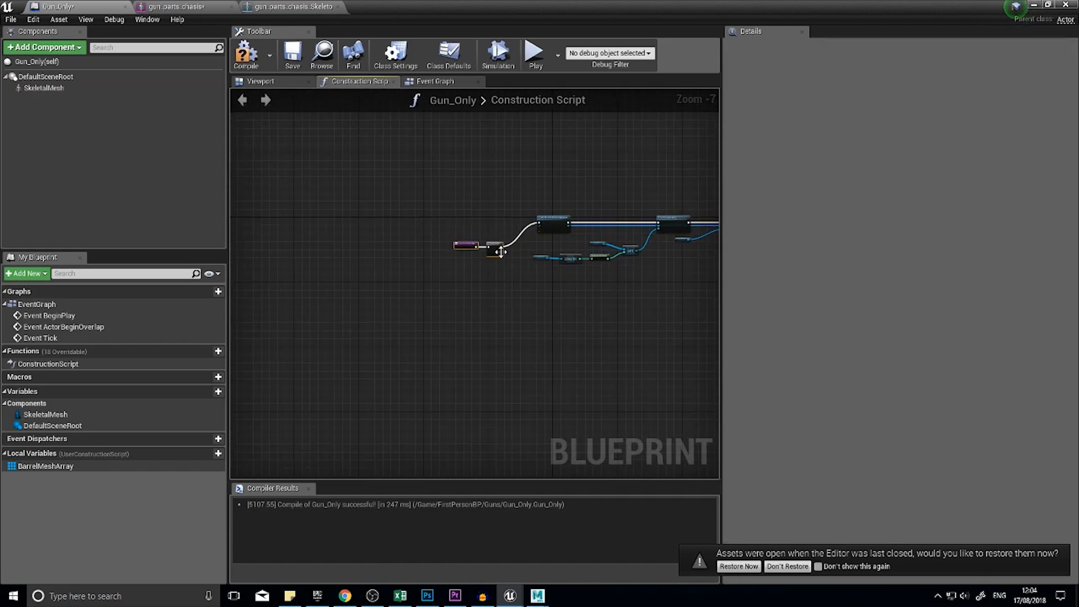
pyautogui.scroll(3, 470, 284)
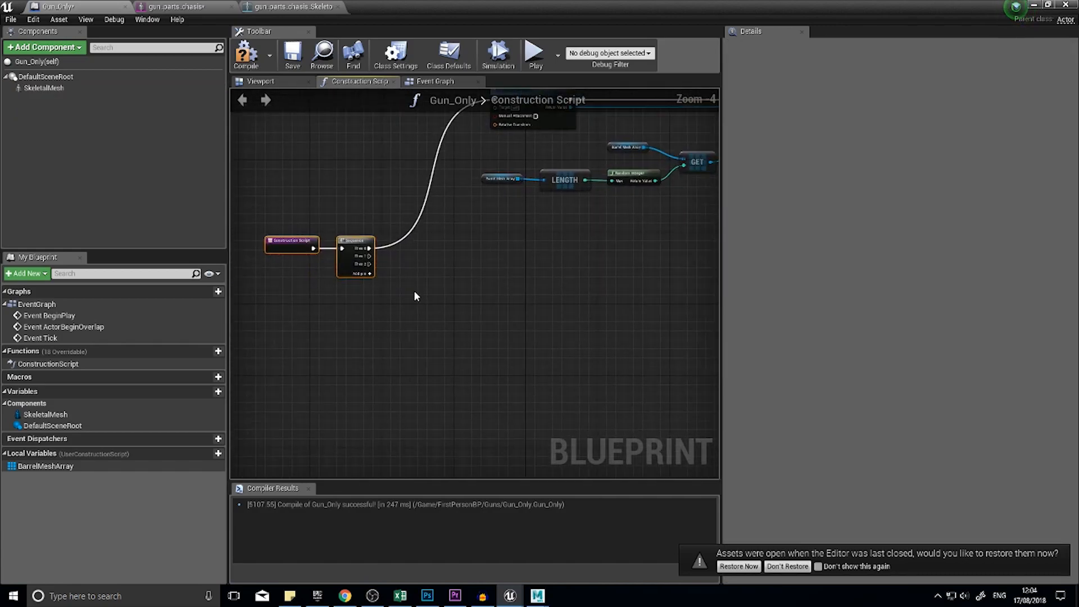
pyautogui.scroll(-2, 419, 345)
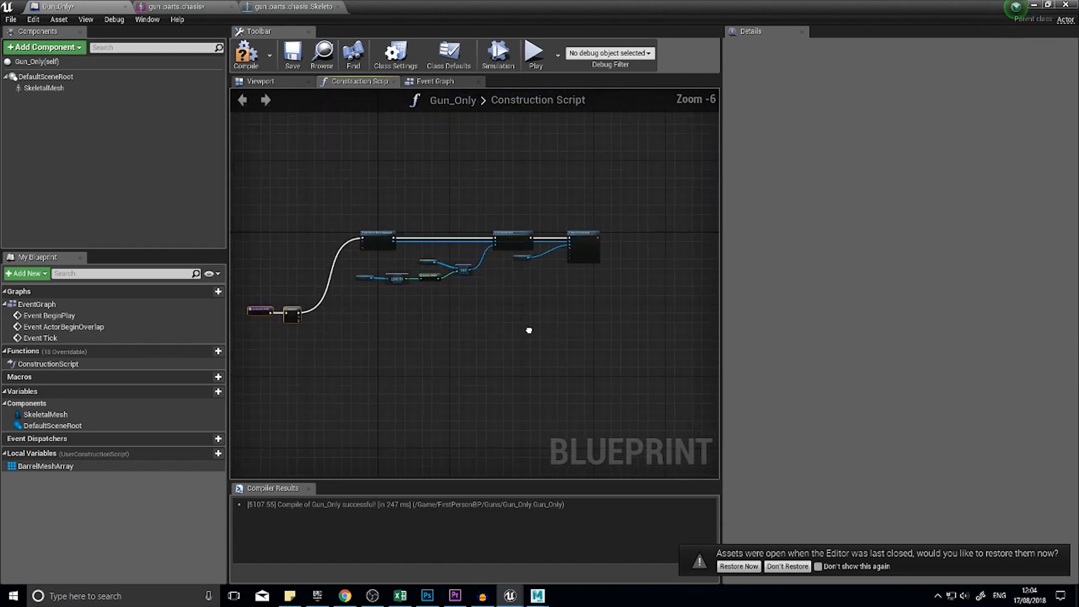
# Step: Duplicate the whole barrel attachment node chain and connect the Sequence's second output to the copied Add Skeletal Mesh Component node
pyautogui.moveTo(672, 302); pyautogui.dragTo(395, 178)
pyautogui.hotkey('ctrl', 'c')
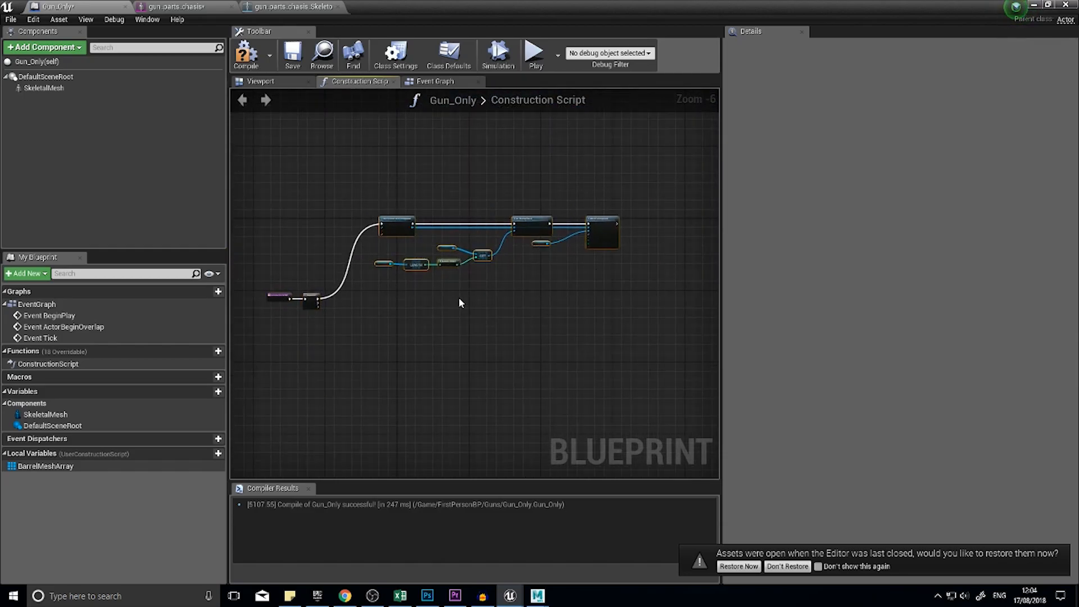
pyautogui.hotkey('ctrl', 'v')
pyautogui.scroll(2, 348, 303)
pyautogui.moveTo(282, 304); pyautogui.dragTo(409, 262)
pyautogui.scroll(1, 477, 298)
pyautogui.scroll(1, 474, 300)
# Step: Delete the copied chain's Barrel Mesh Array nodes and create a local skeletal mesh array variable named ScopeMeshArray
pyautogui.click(573, 304)
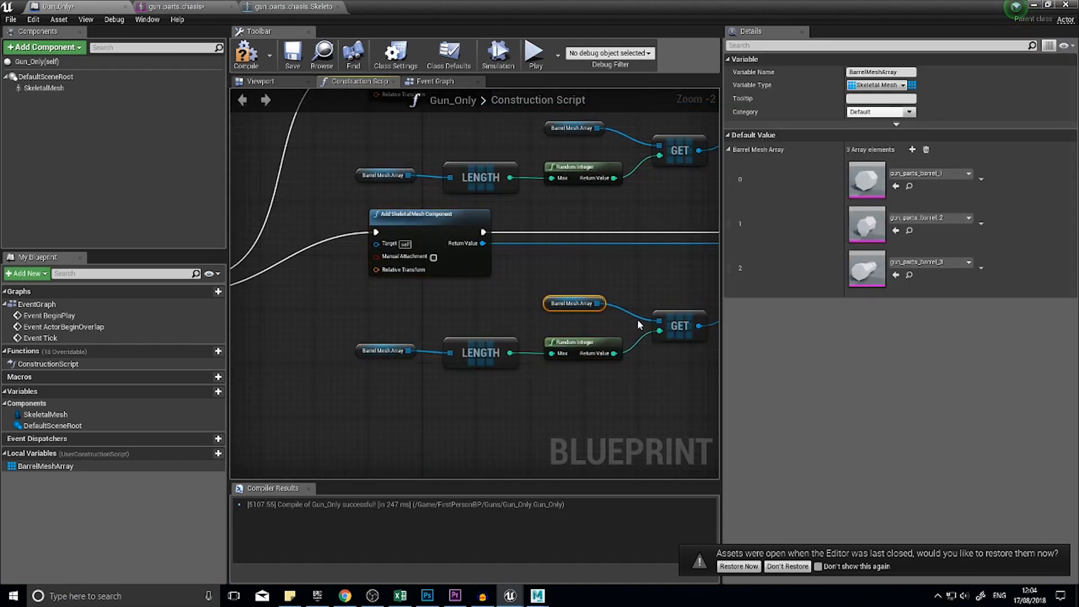
pyautogui.press('Delete')
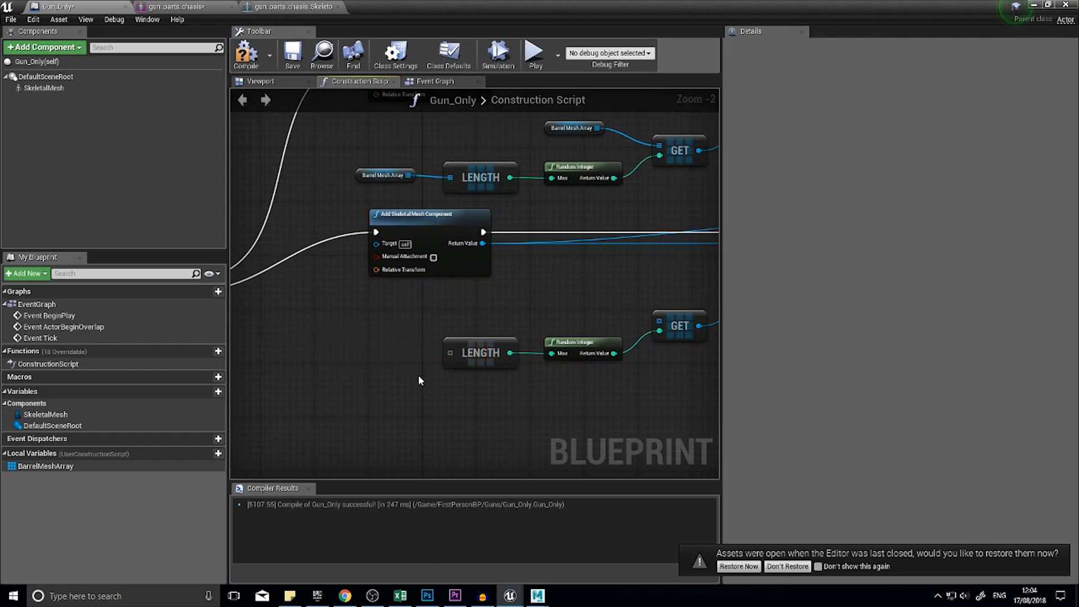
pyautogui.click(218, 453)
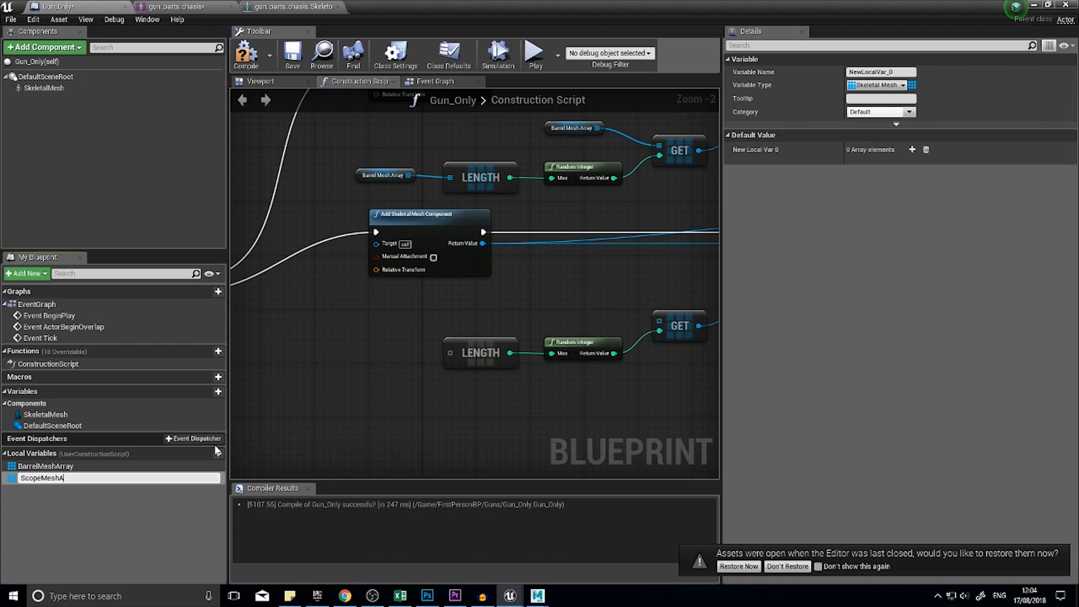
pyautogui.press('Return')
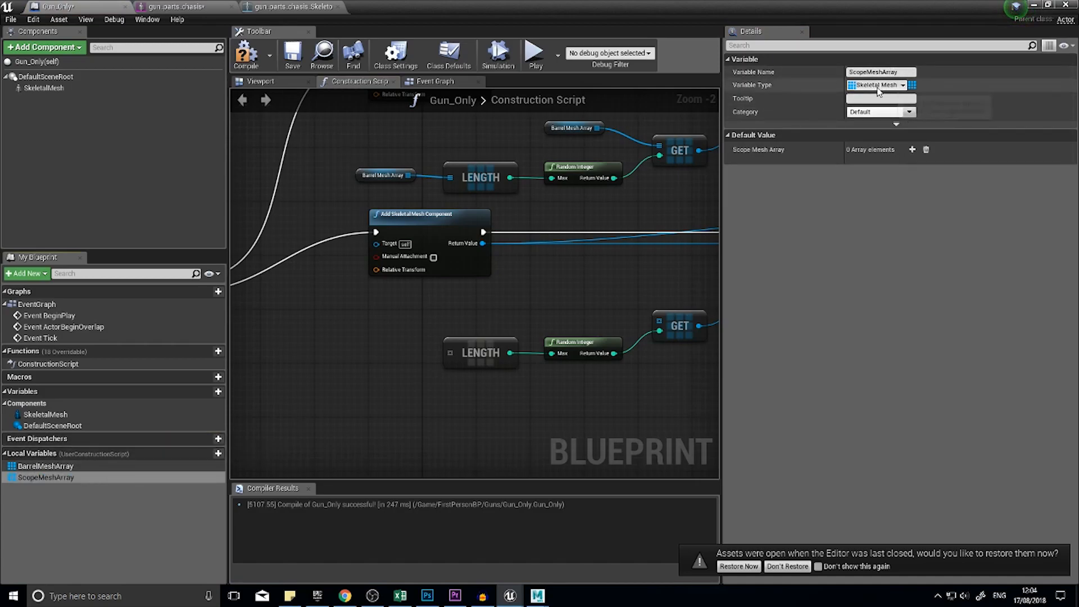
# Step: Fill ScopeMeshArray with two default elements, gun_parts_sights_1 and gun_parts_sights_2, and compile the blueprint
pyautogui.click(912, 150)
pyautogui.click(912, 149)
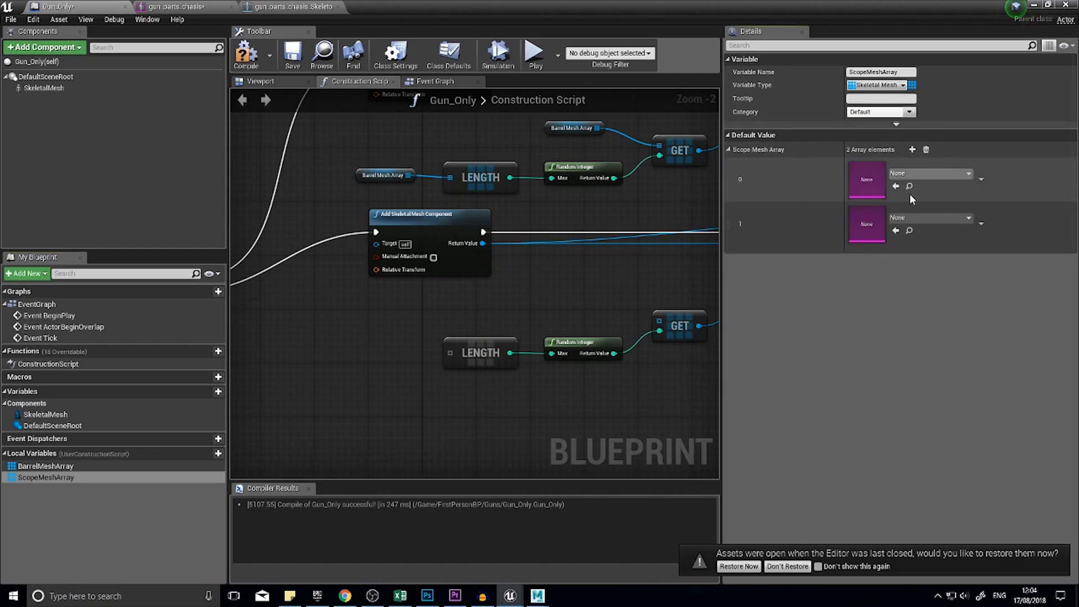
pyautogui.click(918, 177)
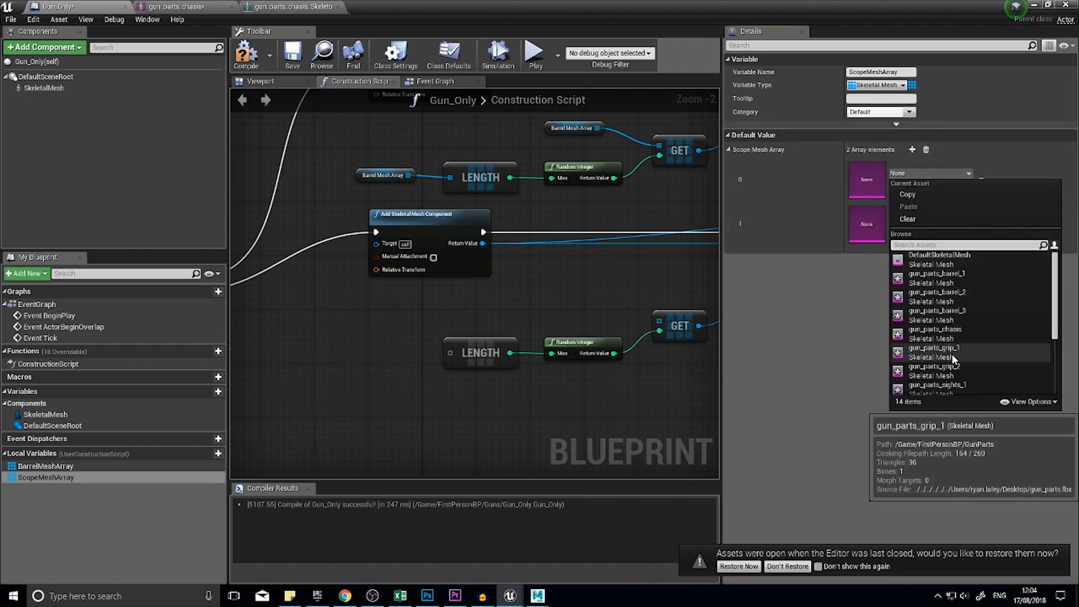
pyautogui.click(954, 385)
pyautogui.click(916, 215)
pyautogui.scroll(-1, 964, 403)
pyautogui.click(965, 414)
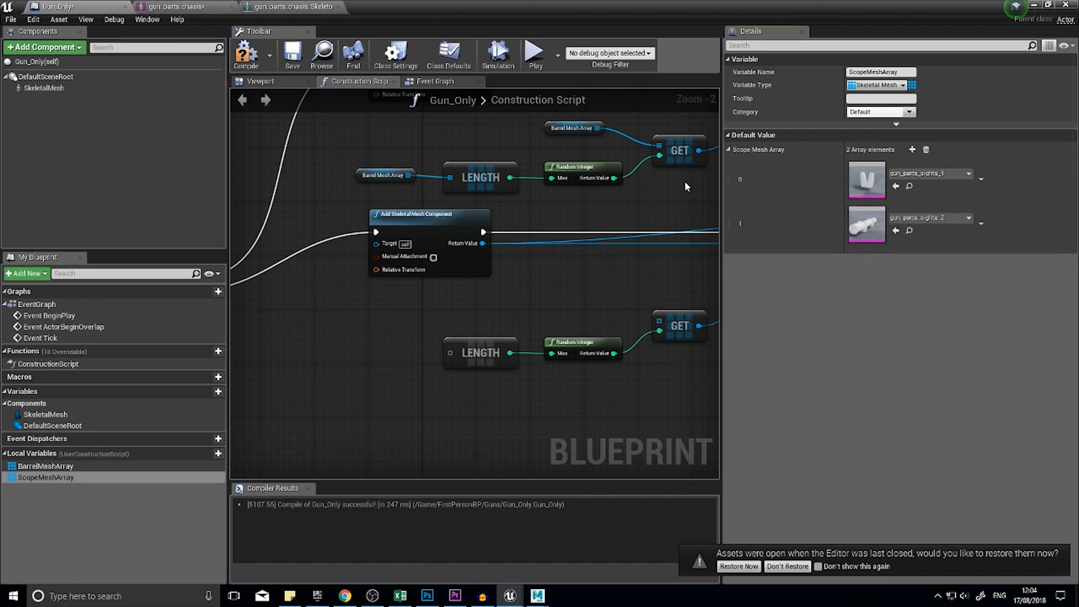
pyautogui.click(246, 54)
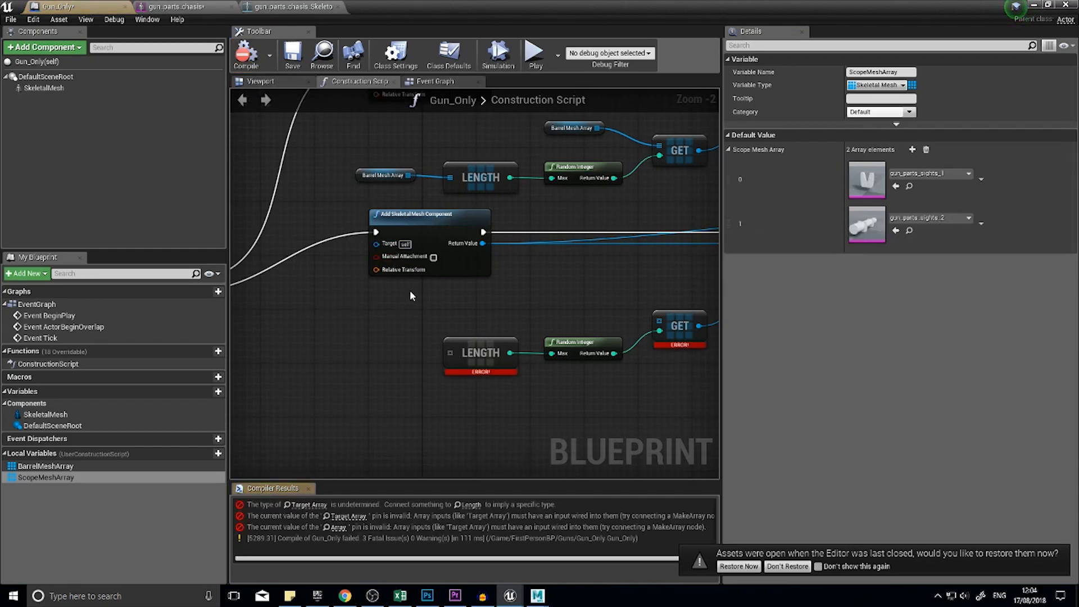
# Step: Connect ScopeMeshArray to the copied chain's Length and Get nodes
pyautogui.moveTo(476, 401); pyautogui.dragTo(351, 352, button='right')
pyautogui.moveTo(59, 477); pyautogui.dragTo(330, 305)
pyautogui.moveTo(55, 477); pyautogui.dragTo(542, 273)
# Step: Set the copied AttachToComponent node's Socket Name to socket_scope, compile, and inspect the attached scope in the viewport
pyautogui.moveTo(605, 327); pyautogui.dragTo(326, 334, button='right')
pyautogui.scroll(2, 507, 325)
pyautogui.moveTo(545, 275); pyautogui.dragTo(421, 278, button='right')
pyautogui.click(539, 236)
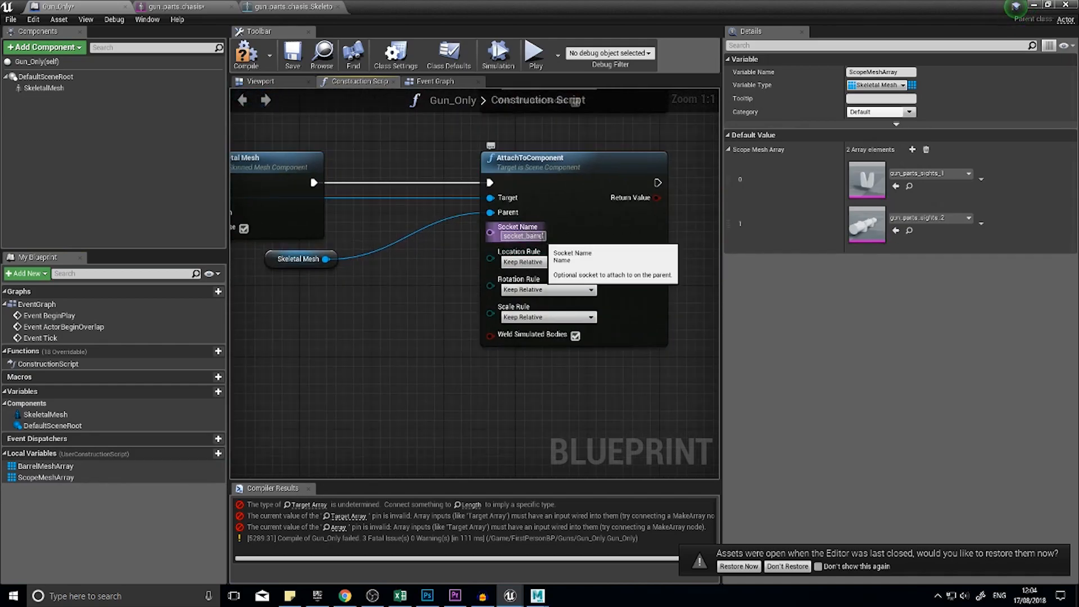
pyautogui.click(544, 236)
pyautogui.press('BackSpace')
pyautogui.press('BackSpace')
pyautogui.press('BackSpace')
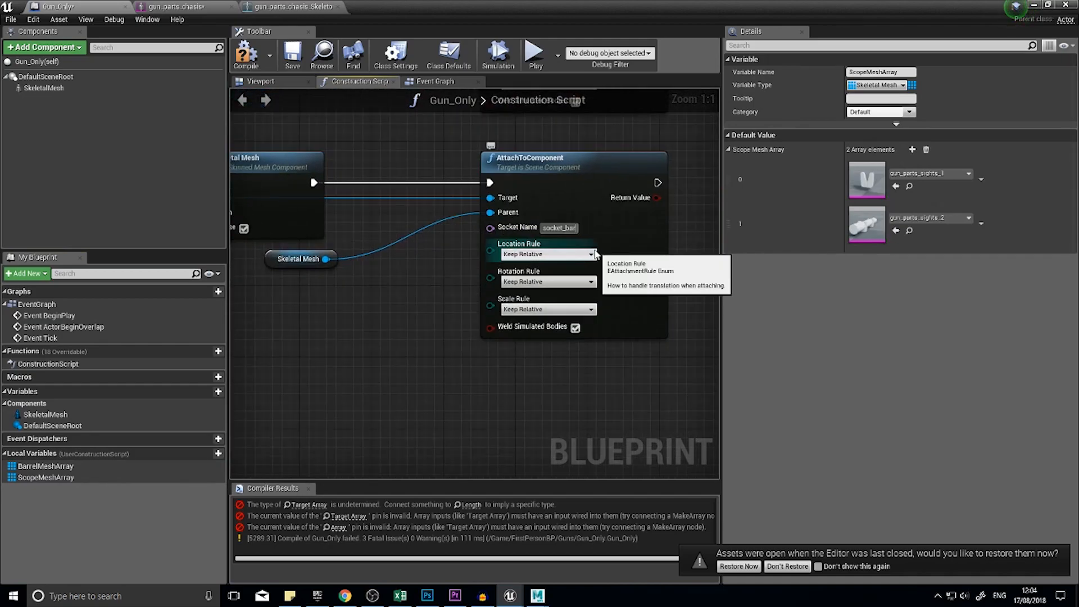
pyautogui.write('scope')
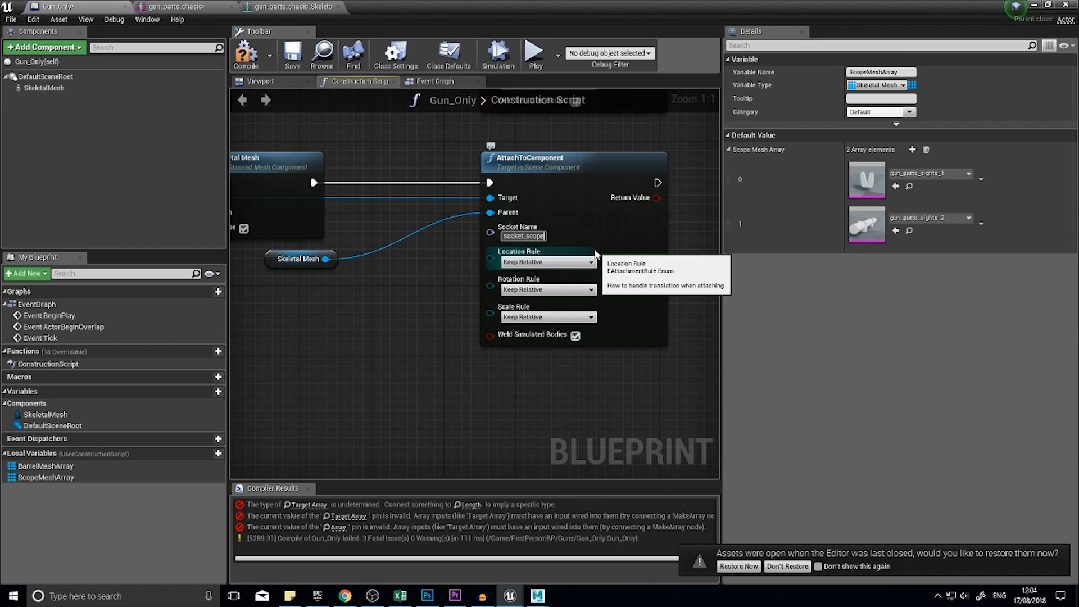
pyautogui.click(246, 53)
pyautogui.scroll(-2, 483, 140)
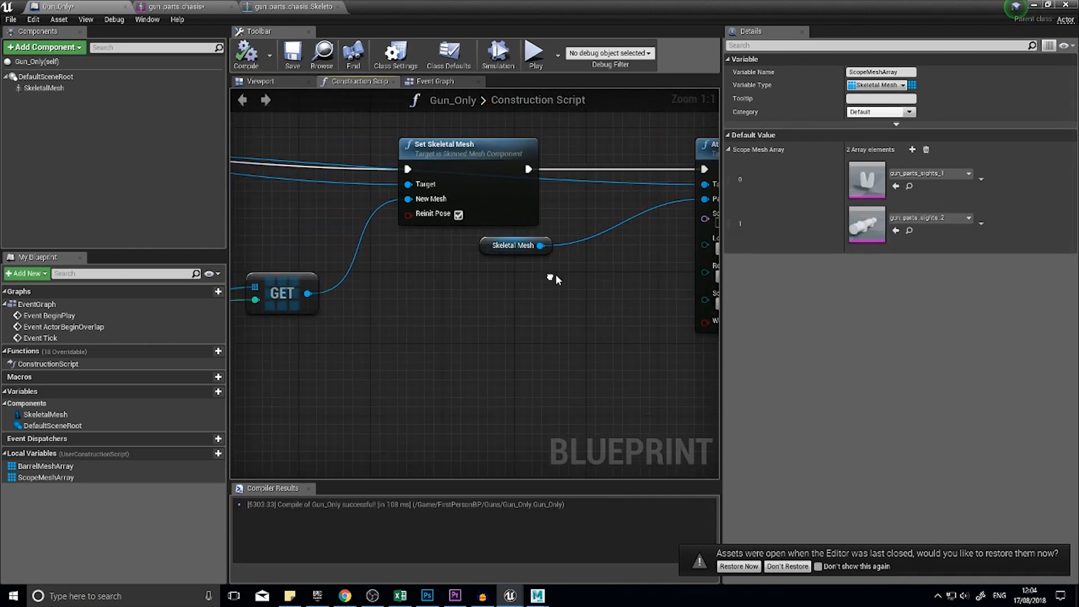
pyautogui.click(300, 82)
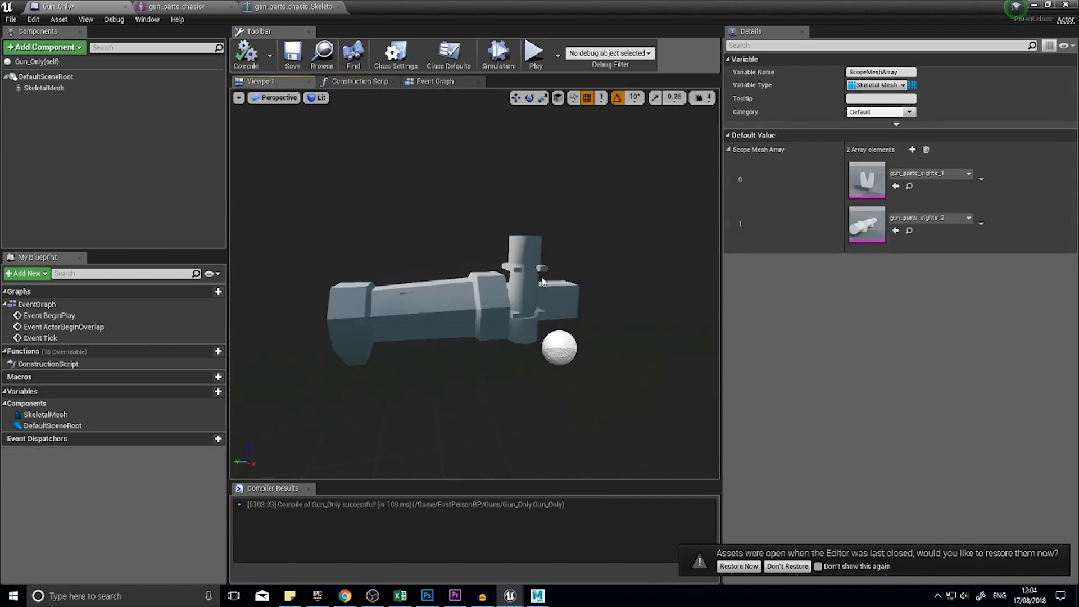
pyautogui.moveTo(583, 287); pyautogui.dragTo(648, 351)
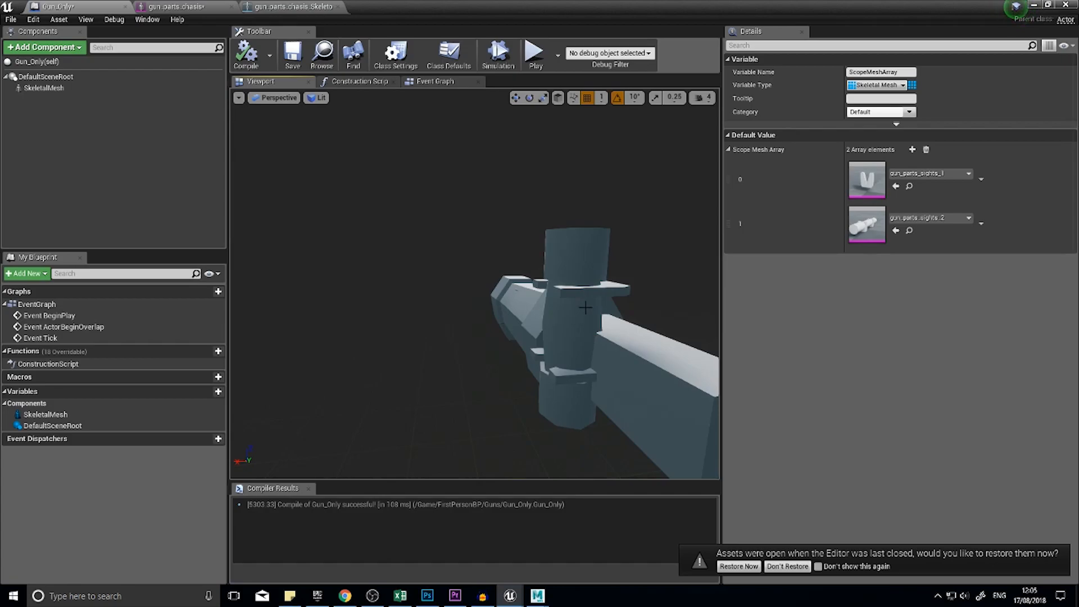
# Step: Rotate socket_scope to a relative X rotation of -90 in the chassis skeleton and check the scope in Gun_Only
pyautogui.click(295, 7)
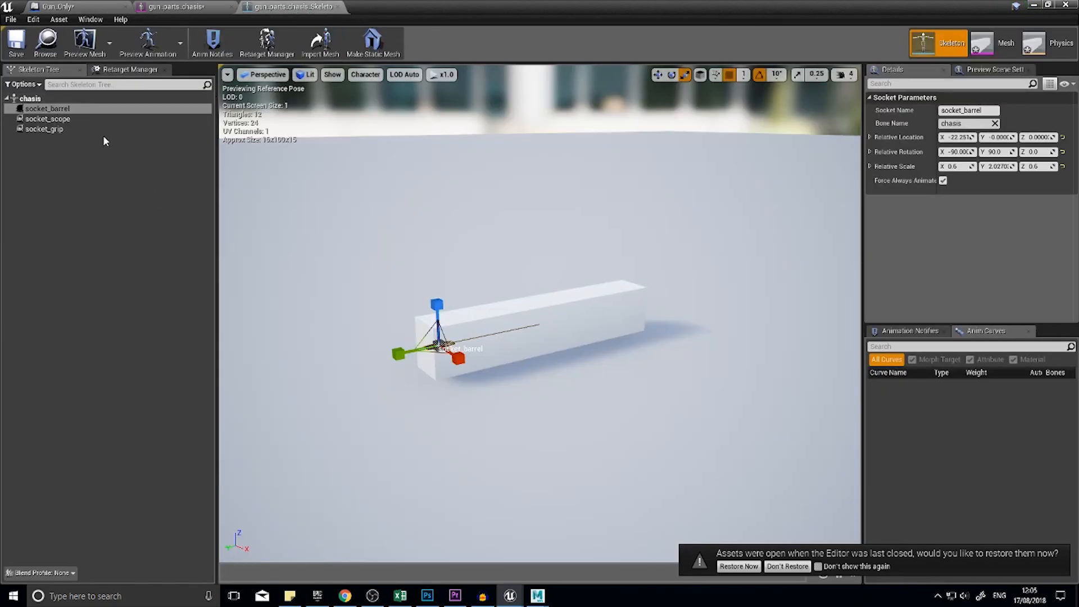
pyautogui.click(78, 119)
pyautogui.keyDown('alt'); pyautogui.moveTo(563, 298); pyautogui.dragTo(595, 320); pyautogui.keyUp('alt')
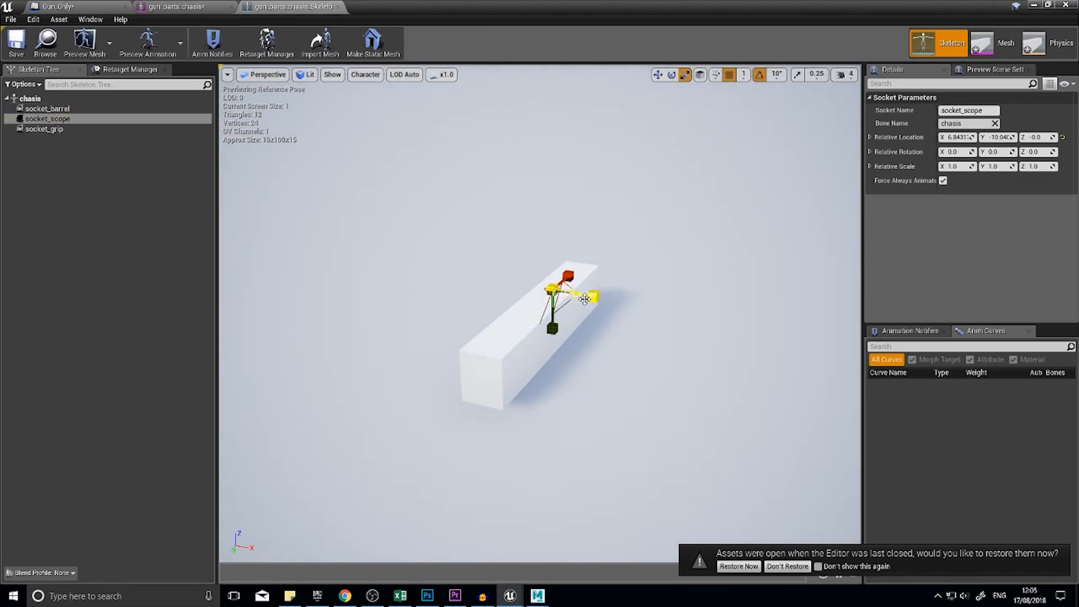
pyautogui.press('e')
pyautogui.moveTo(602, 272); pyautogui.dragTo(604, 254)
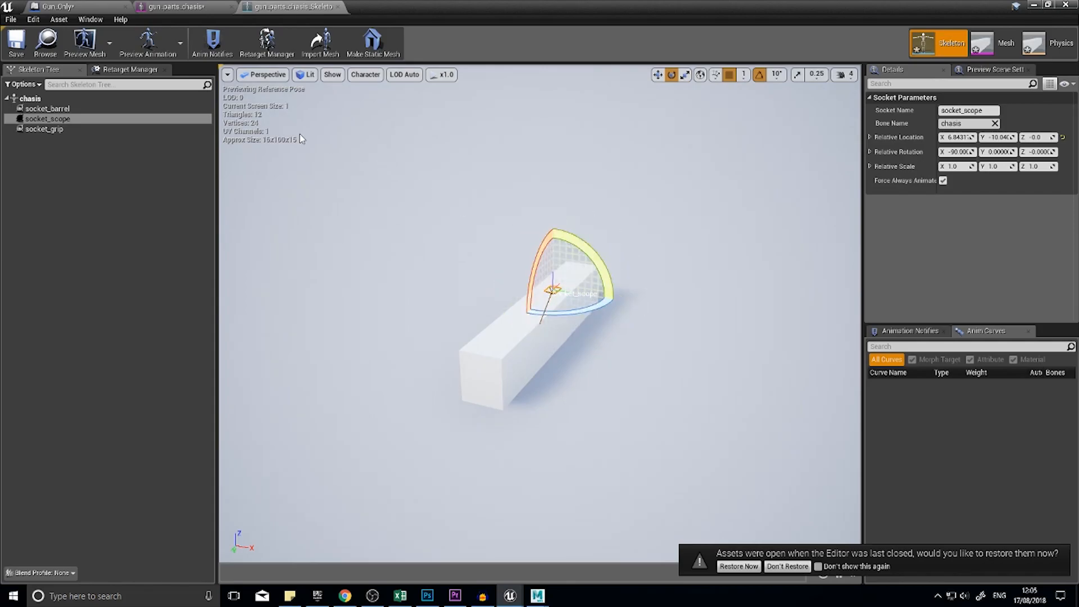
pyautogui.click(97, 10)
pyautogui.keyDown('alt'); pyautogui.moveTo(681, 348); pyautogui.dragTo(646, 348); pyautogui.keyUp('alt')
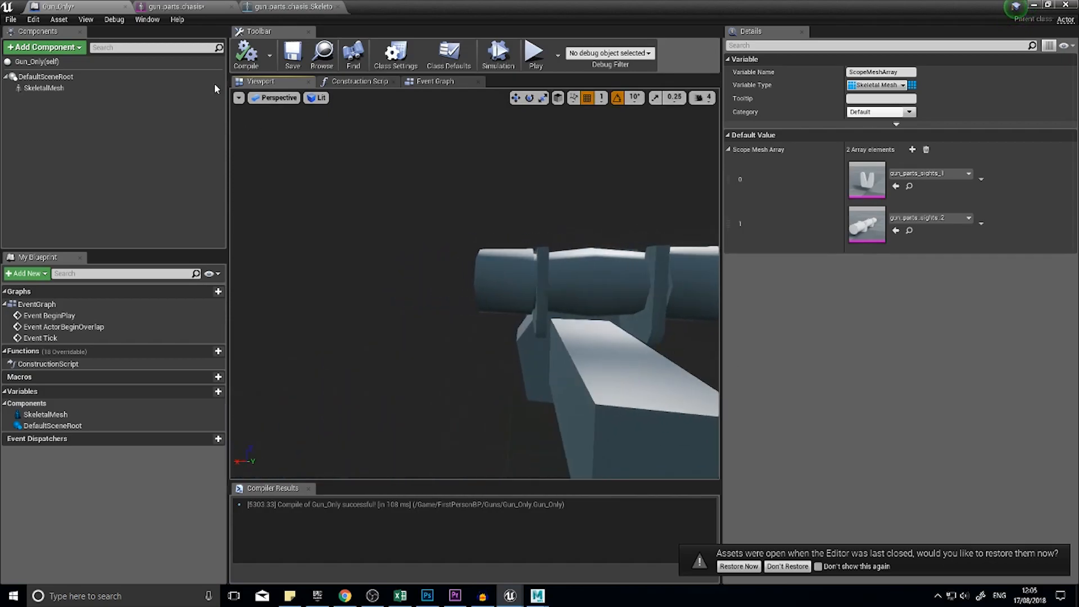
# Step: Turn socket_scope about the vertical axis to a relative Y rotation of -90, save the skeleton, and inspect the scope in Gun_Only
pyautogui.click(287, 7)
pyautogui.moveTo(561, 319); pyautogui.dragTo(617, 321)
pyautogui.click(13, 46)
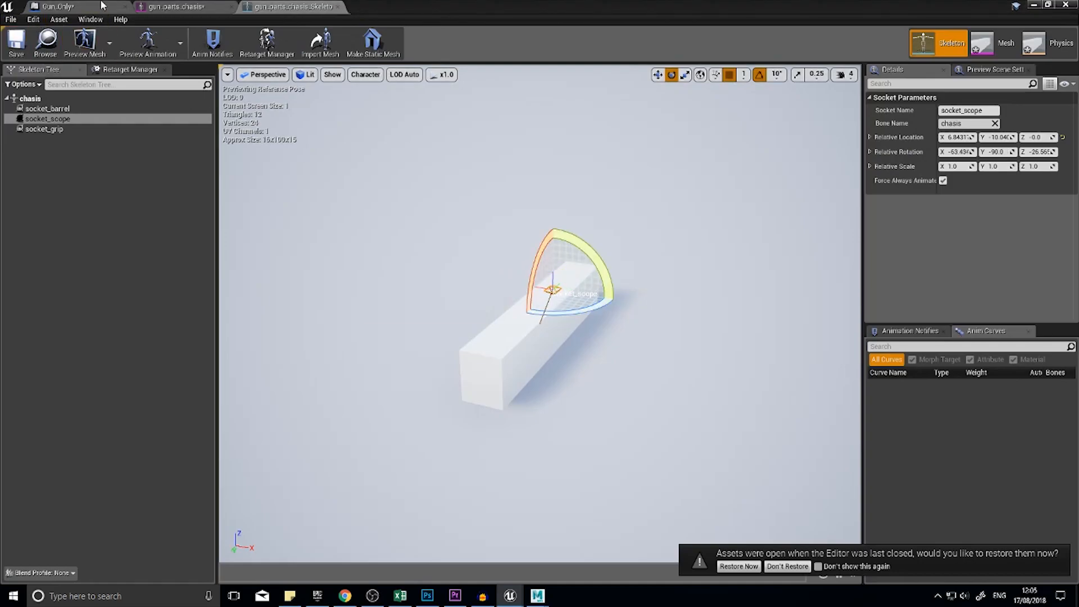
pyautogui.click(101, 7)
pyautogui.moveTo(537, 328); pyautogui.dragTo(544, 363, button='right')
pyautogui.scroll(-5, 544, 363)
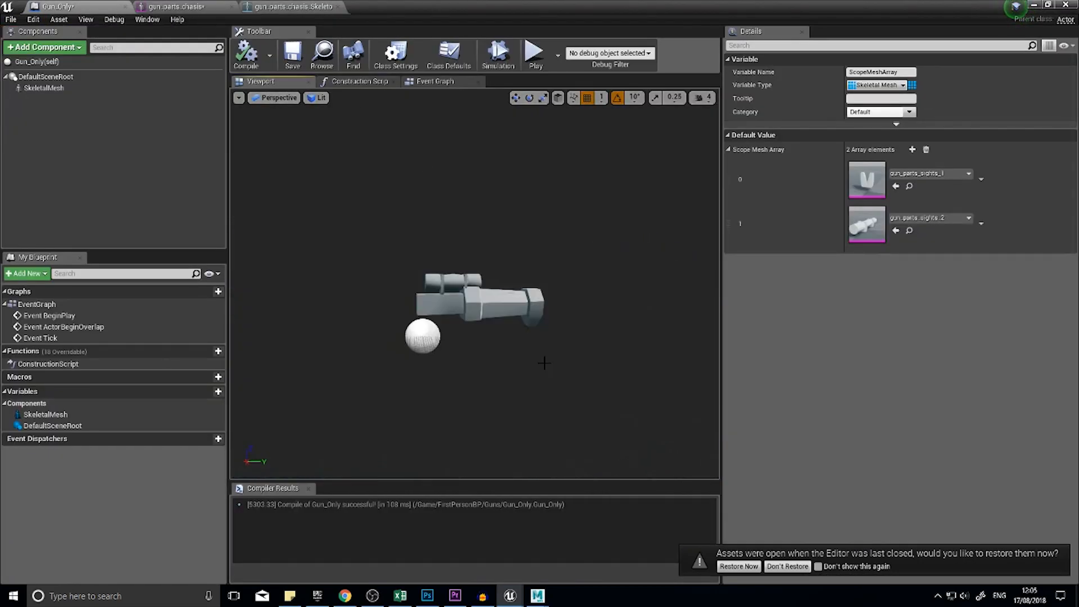
pyautogui.moveTo(454, 308)
pyautogui.mouseDown(button='right')
pyautogui.moveTo(500, 337)
pyautogui.moveTo(506, 304)
pyautogui.moveTo(450, 290)
pyautogui.moveTo(506, 295)
pyautogui.moveTo(427, 295)
pyautogui.moveTo(469, 296)
pyautogui.mouseUp(button='right')
pyautogui.moveTo(292, 129); pyautogui.dragTo(264, 131, button='right')
pyautogui.moveTo(433, 320); pyautogui.dragTo(431, 320, button='right')
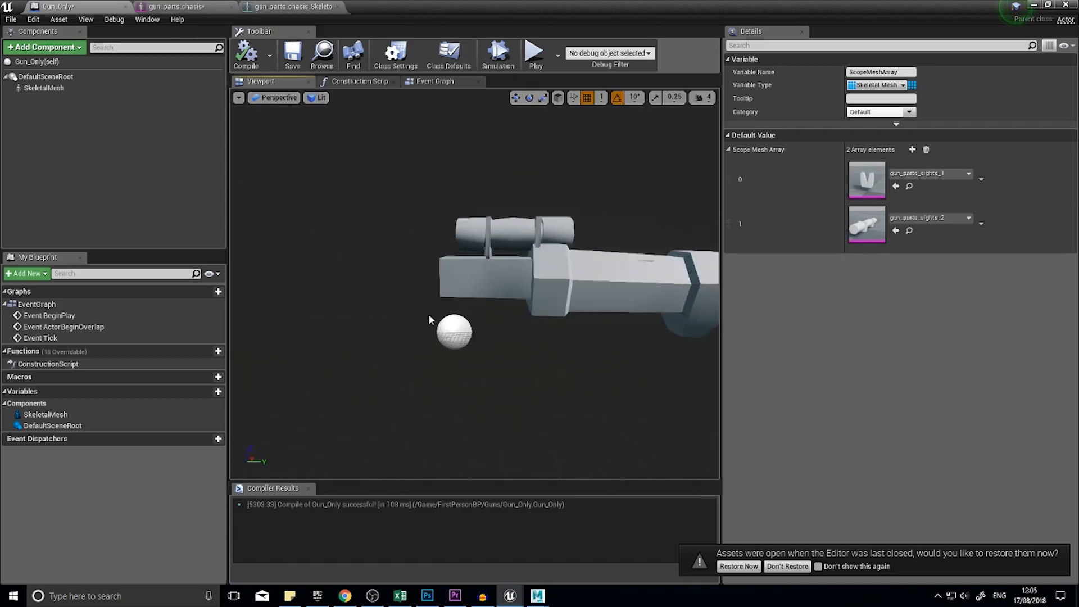
# Step: Set socket_scope's relative scale to 0.7 on all axes in the chassis skeleton, save it, and check the scope in Gun_Only
pyautogui.click(292, 7)
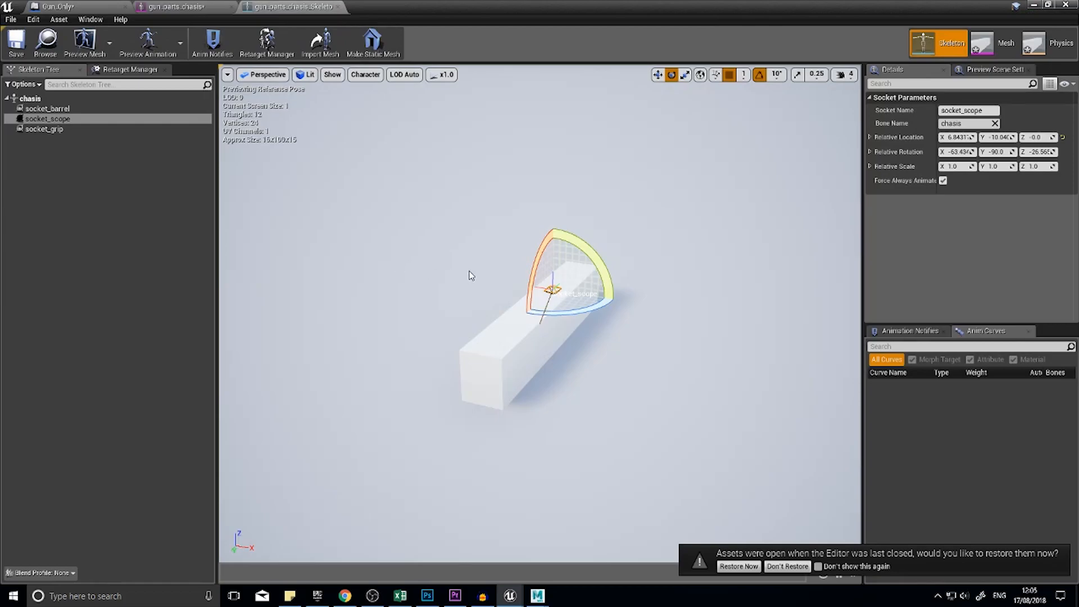
pyautogui.click(957, 166)
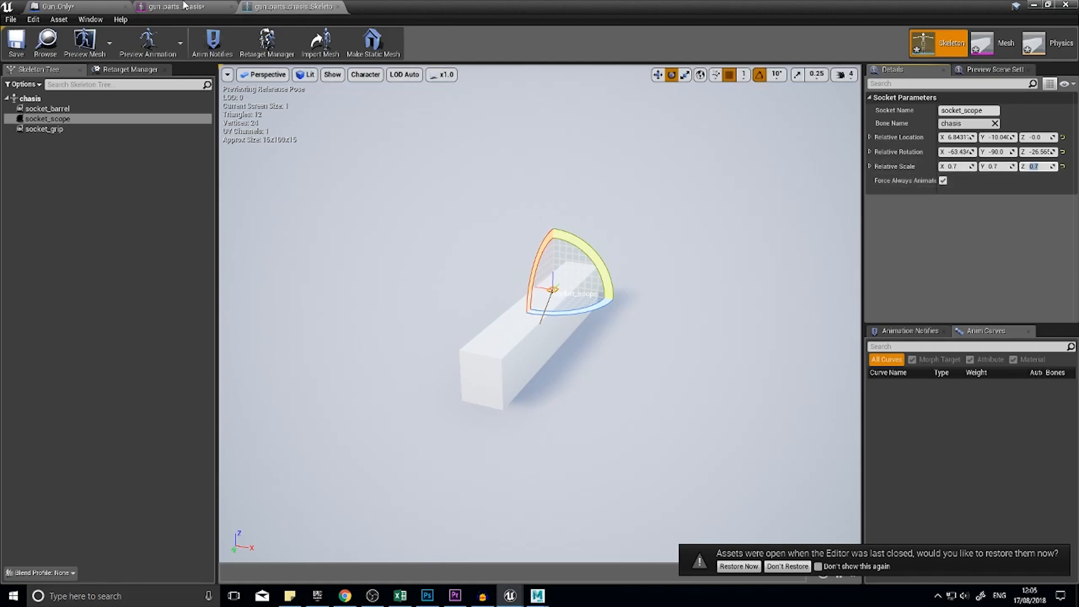
pyautogui.click(16, 50)
pyautogui.click(57, 6)
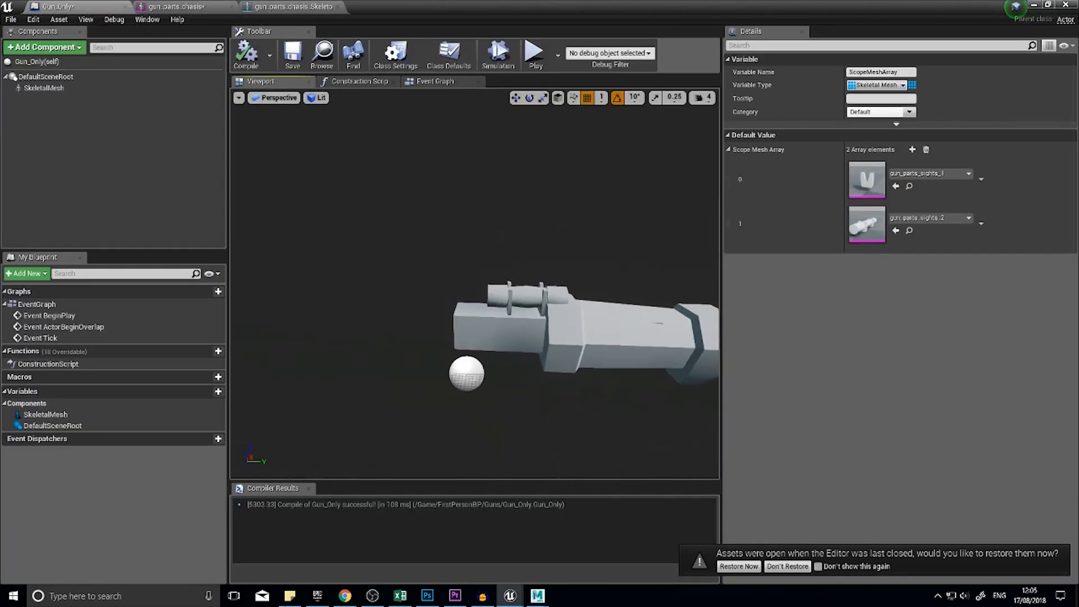
# Step: Move socket_scope along the chassis to a relative X location of about 18.67, save the skeleton, and inspect the scope in Gun_Only
pyautogui.click(293, 6)
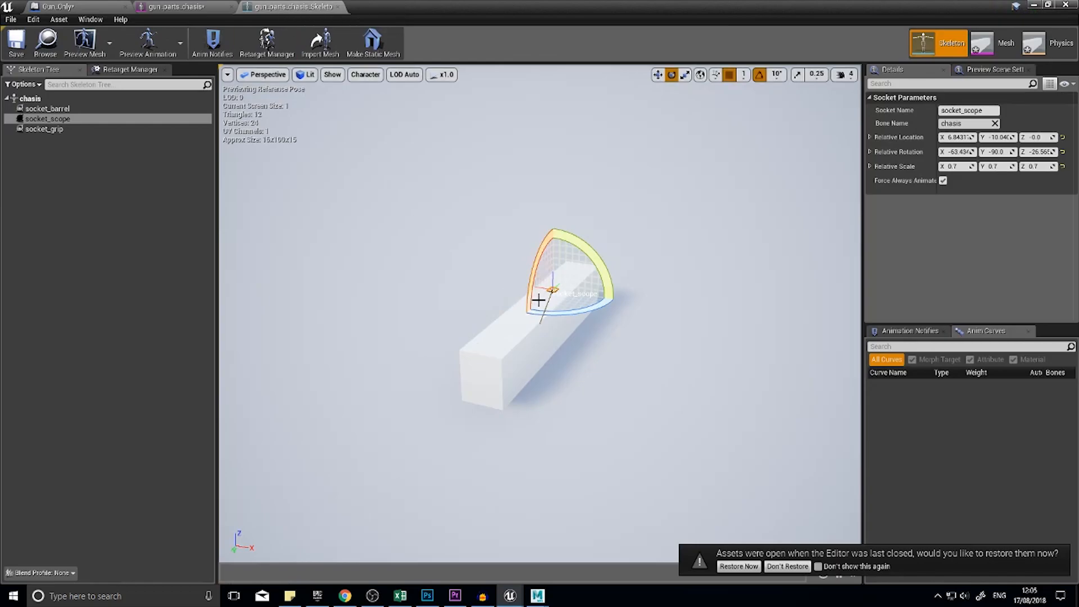
pyautogui.click(657, 74)
pyautogui.moveTo(536, 304); pyautogui.dragTo(427, 242)
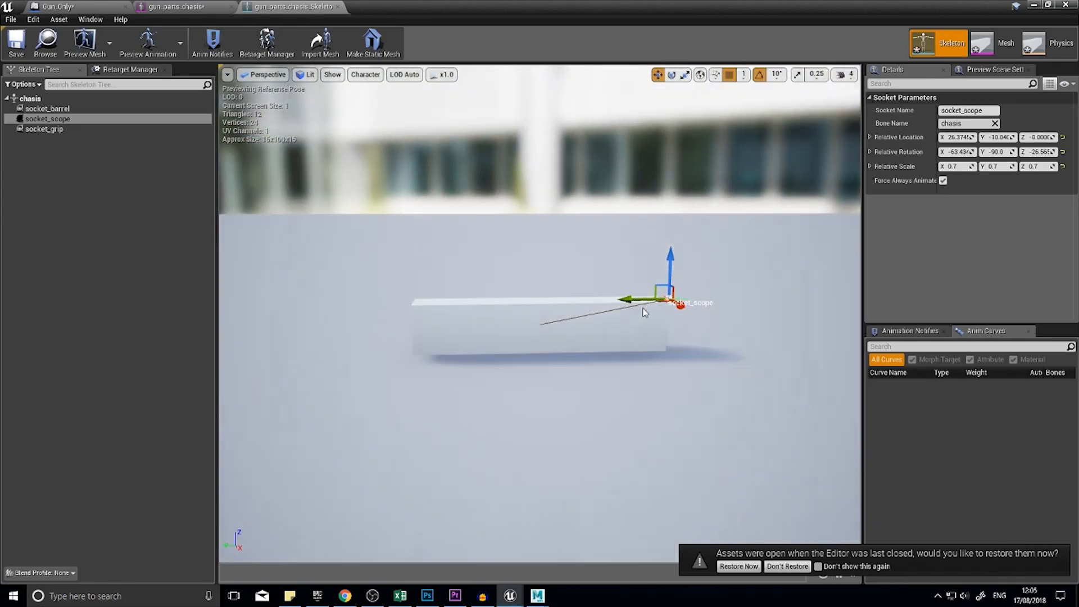
pyautogui.moveTo(623, 299); pyautogui.dragTo(586, 299)
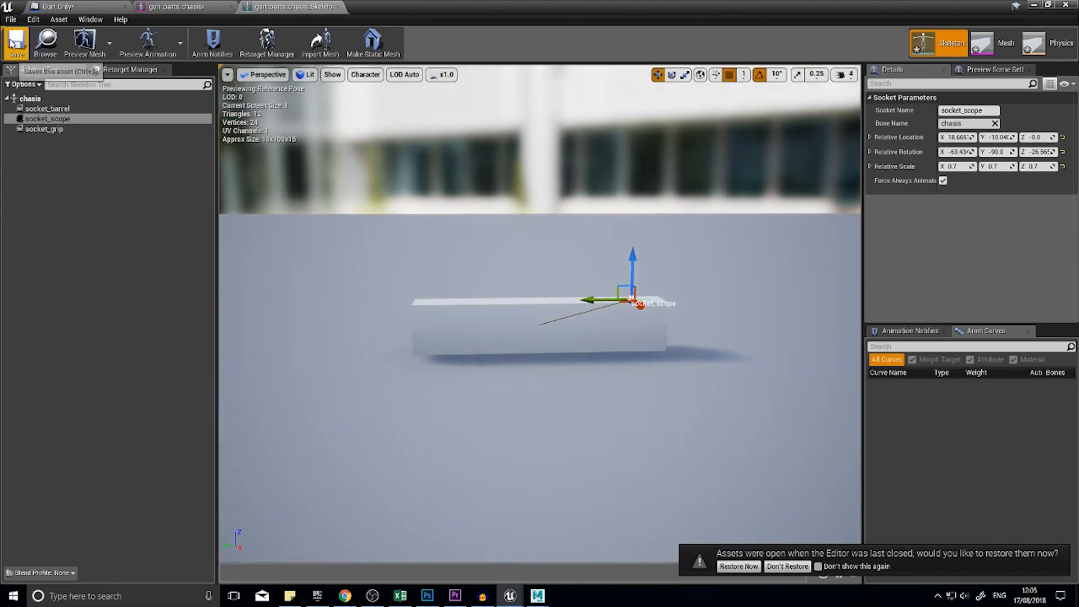
pyautogui.click(56, 6)
pyautogui.keyDown('alt'); pyautogui.moveTo(506, 268); pyautogui.dragTo(306, 116); pyautogui.keyUp('alt')
pyautogui.click(275, 7)
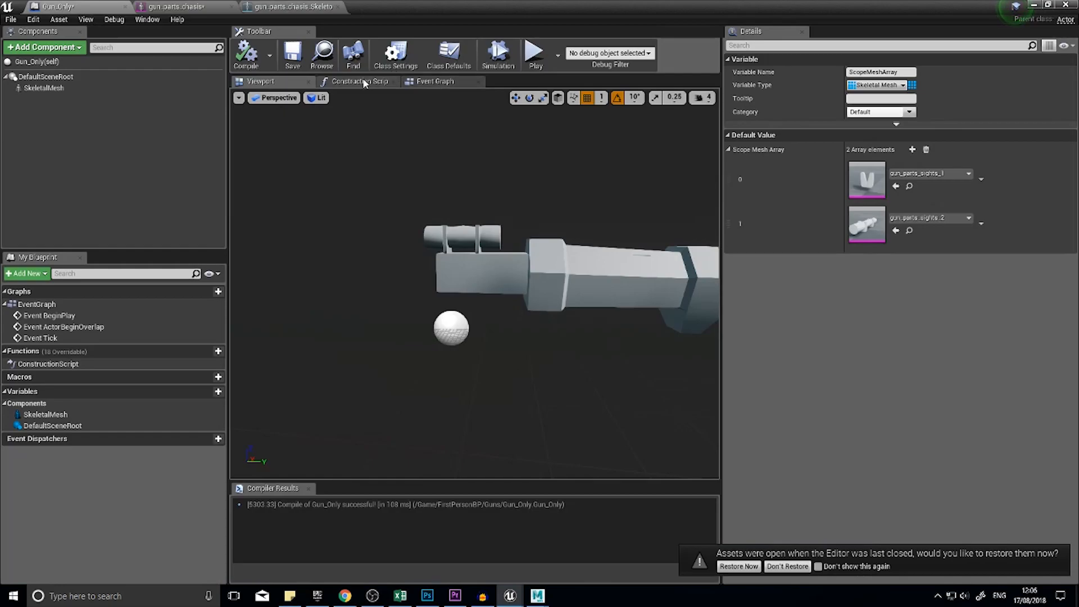
# Step: Duplicate the scope node chain below itself in the Construction Script and connect it to the Sequence node's next free output
pyautogui.click(364, 83)
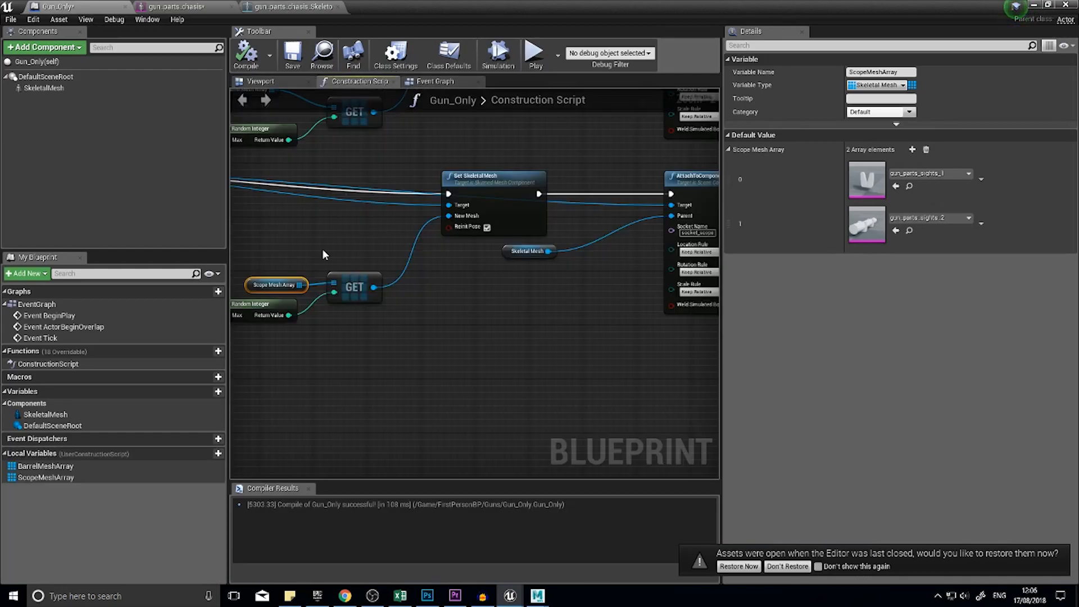
pyautogui.scroll(-2, 360, 361)
pyautogui.moveTo(361, 361); pyautogui.dragTo(563, 322, button='right')
pyautogui.scroll(-1, 631, 335)
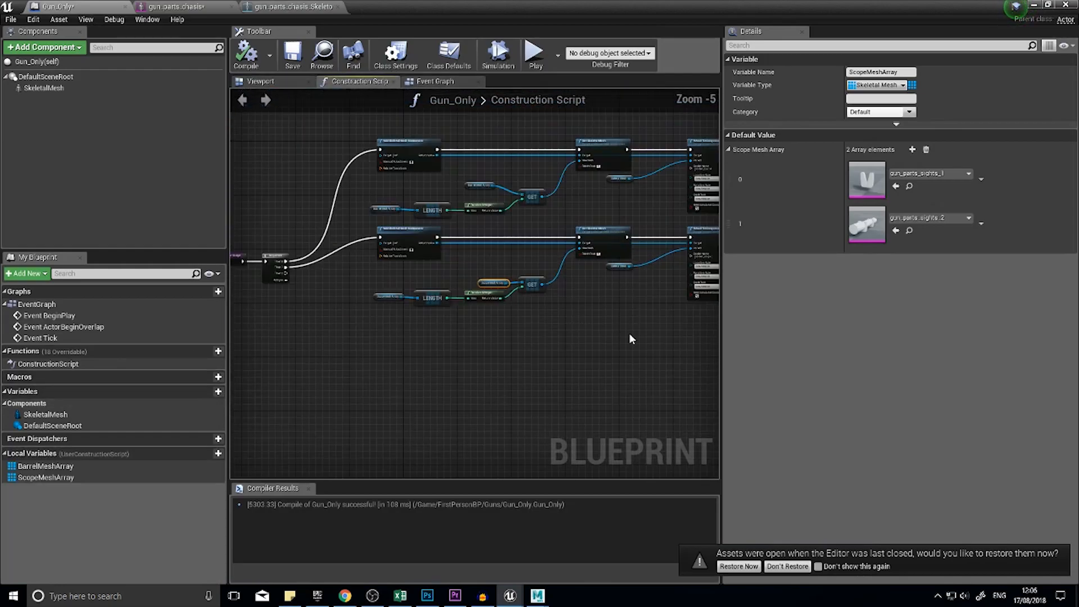
pyautogui.moveTo(631, 335); pyautogui.dragTo(674, 303, button='right')
pyautogui.moveTo(711, 302); pyautogui.dragTo(365, 179)
pyautogui.hotkey('ctrl', 'c')
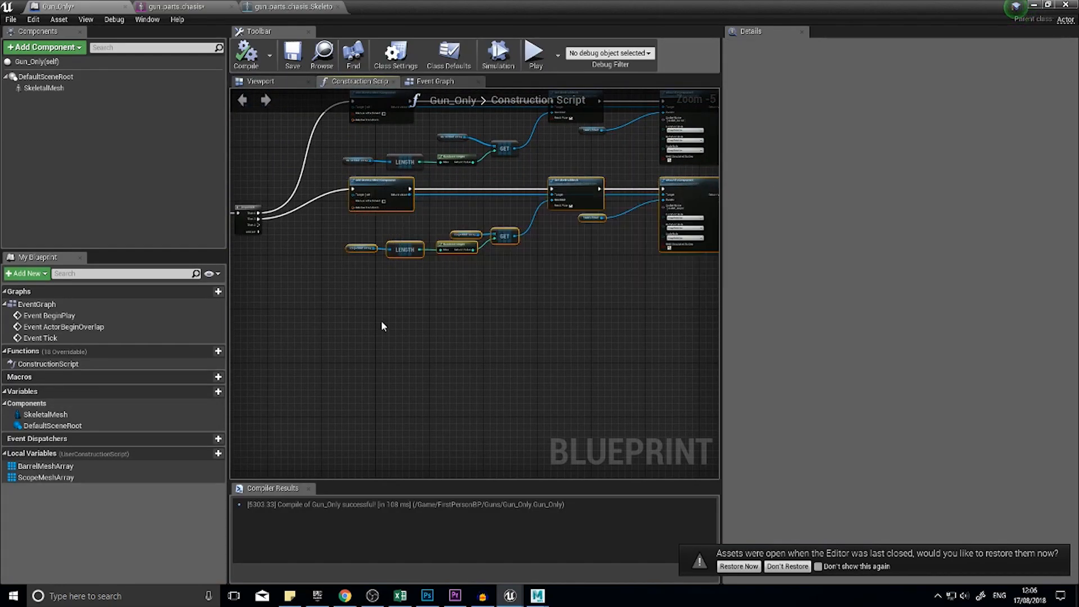
pyautogui.hotkey('ctrl', 'v')
pyautogui.moveTo(320, 312); pyautogui.dragTo(387, 285)
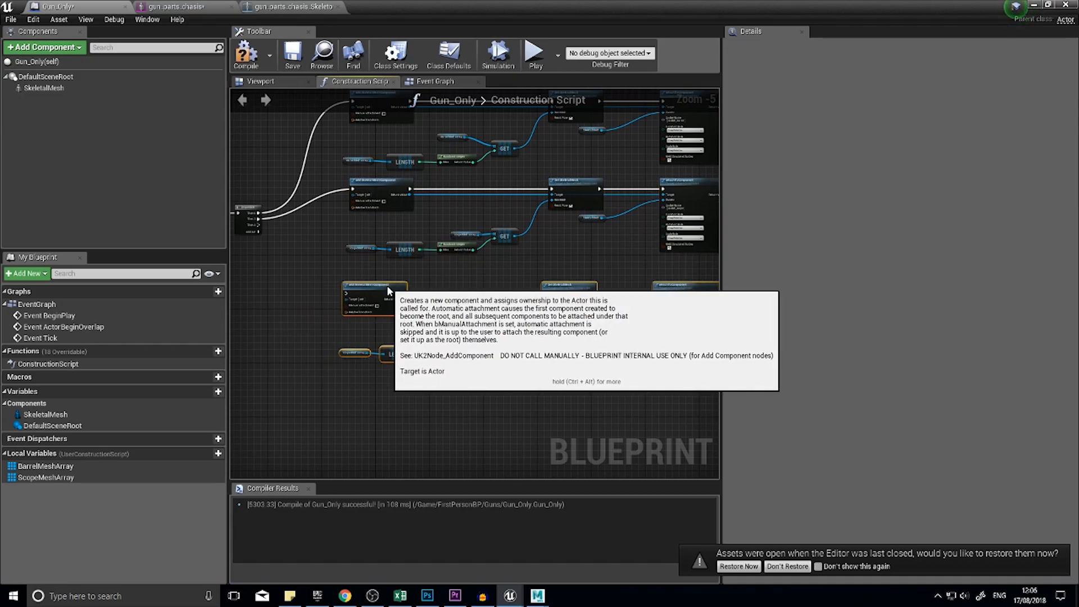
pyautogui.moveTo(255, 224); pyautogui.dragTo(341, 293)
# Step: Add a local Skeletal Mesh array variable named GripMeshArray to the construction script
pyautogui.click(185, 454)
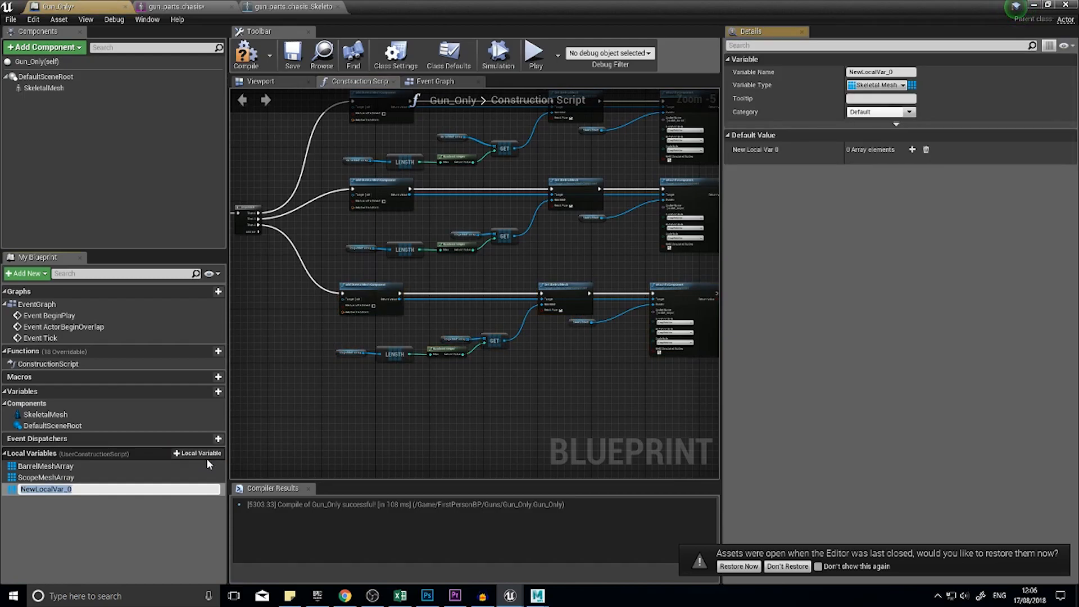
pyautogui.write('Grip')
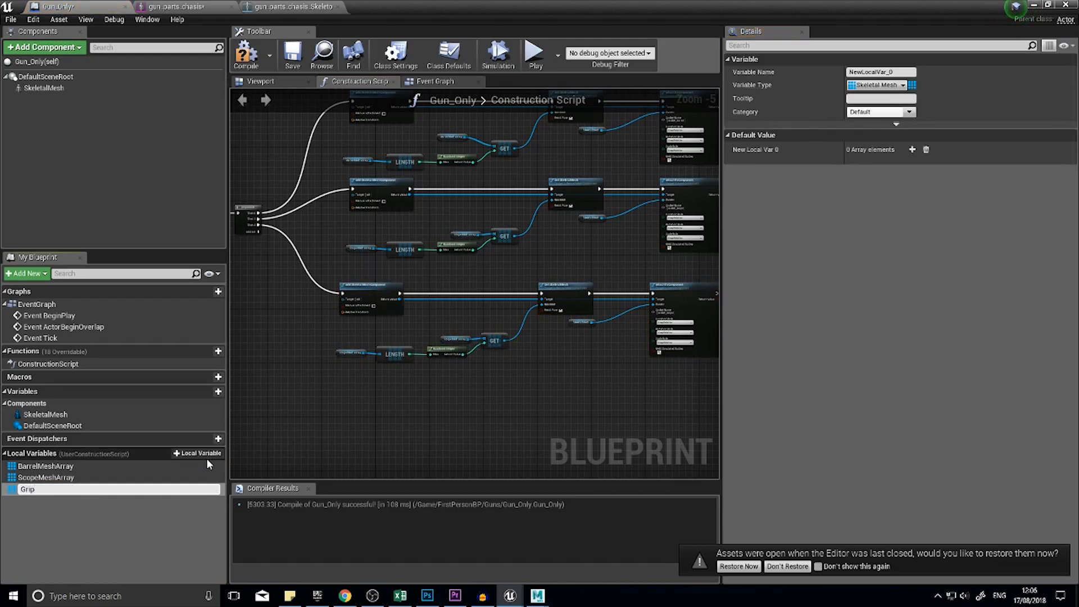
pyautogui.write('MeshArray')
pyautogui.press('Return')
# Step: Give GripMeshArray two default elements, gun_parts_grip_1 and gun_parts_grip_2, and compile the blueprint
pyautogui.click(912, 150)
pyautogui.click(912, 149)
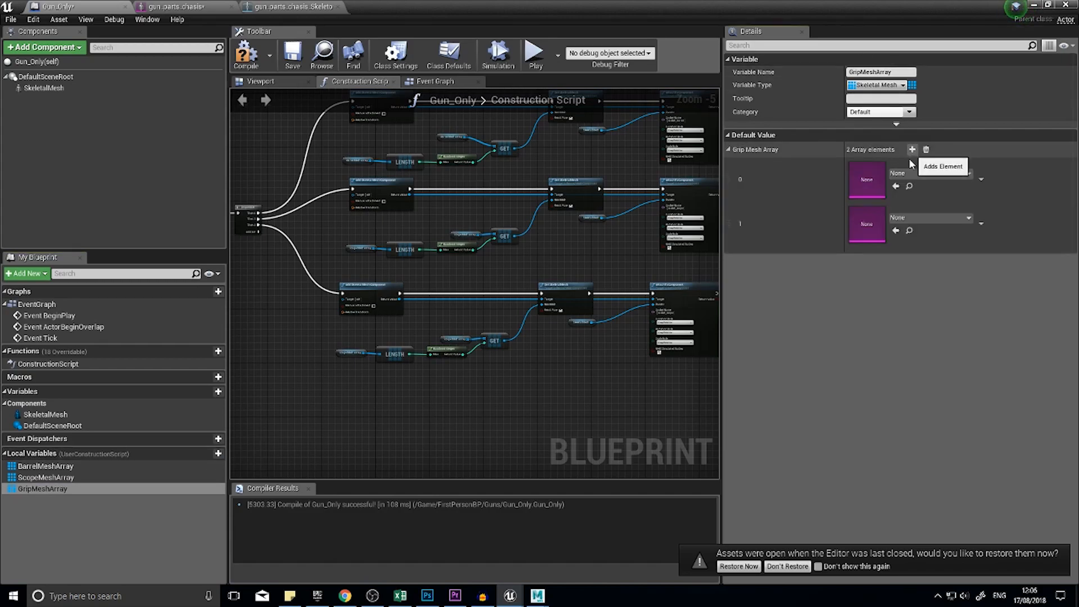
pyautogui.click(927, 173)
pyautogui.click(932, 348)
pyautogui.click(924, 218)
pyautogui.click(955, 410)
pyautogui.click(247, 53)
# Step: Replace the ScopeMeshArray nodes in the new chain with GripMeshArray, connected to the Length and Get nodes
pyautogui.scroll(2, 381, 329)
pyautogui.click(376, 350)
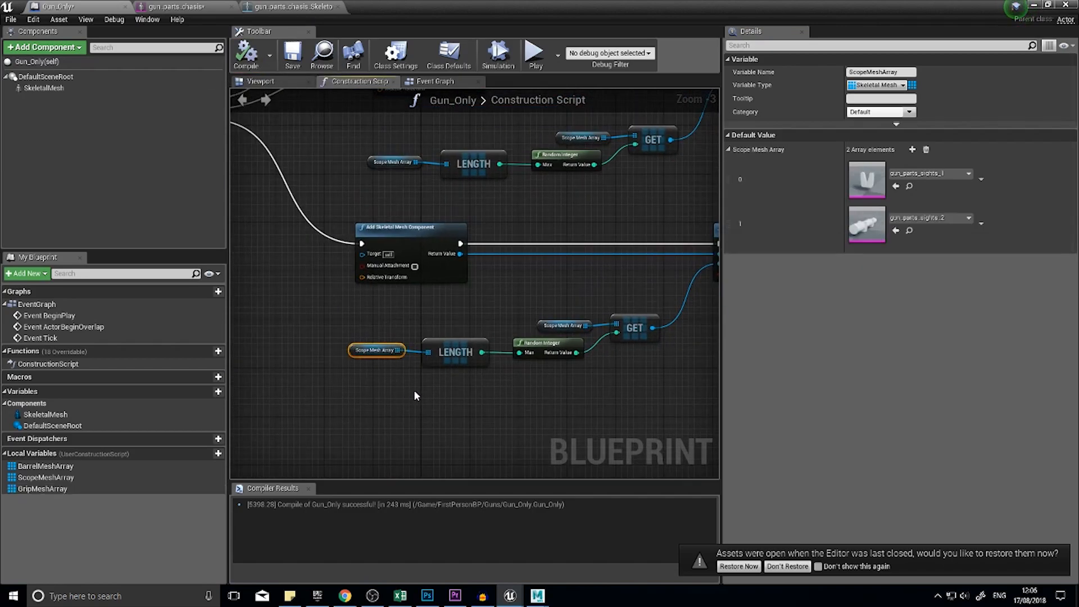
pyautogui.press('Delete')
pyautogui.moveTo(590, 328); pyautogui.dragTo(590, 329)
pyautogui.press('Delete')
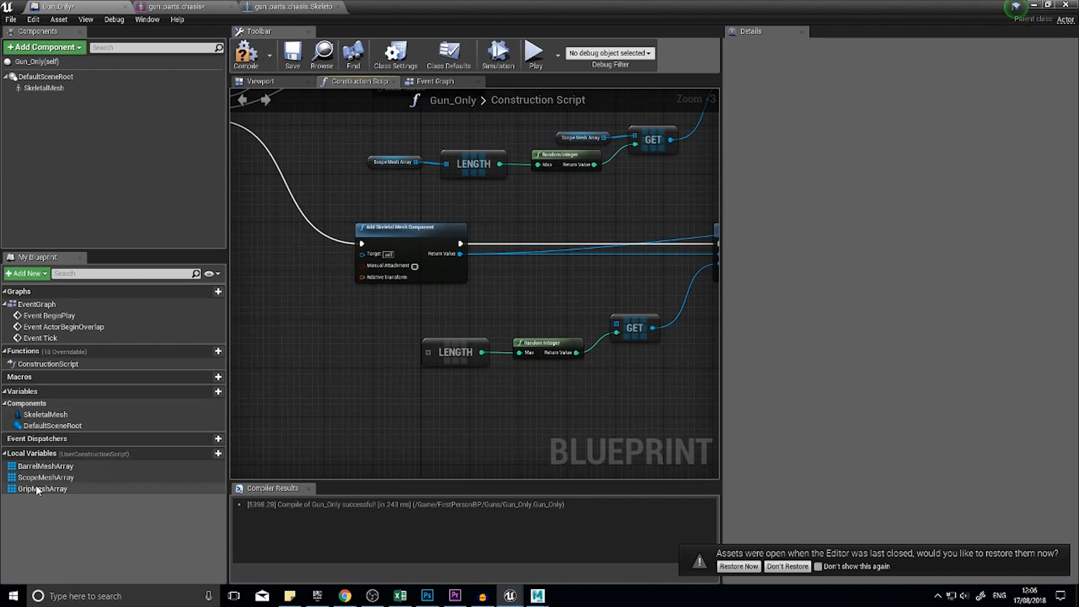
pyautogui.moveTo(35, 487); pyautogui.dragTo(441, 392)
pyautogui.moveTo(423, 354); pyautogui.dragTo(426, 353)
pyautogui.moveTo(68, 484); pyautogui.dragTo(617, 328)
# Step: Set the new AttachToComponent node's Socket Name to socket_grip, compile, and inspect the attached grip in the viewport
pyautogui.moveTo(617, 328); pyautogui.dragTo(322, 321, button='right')
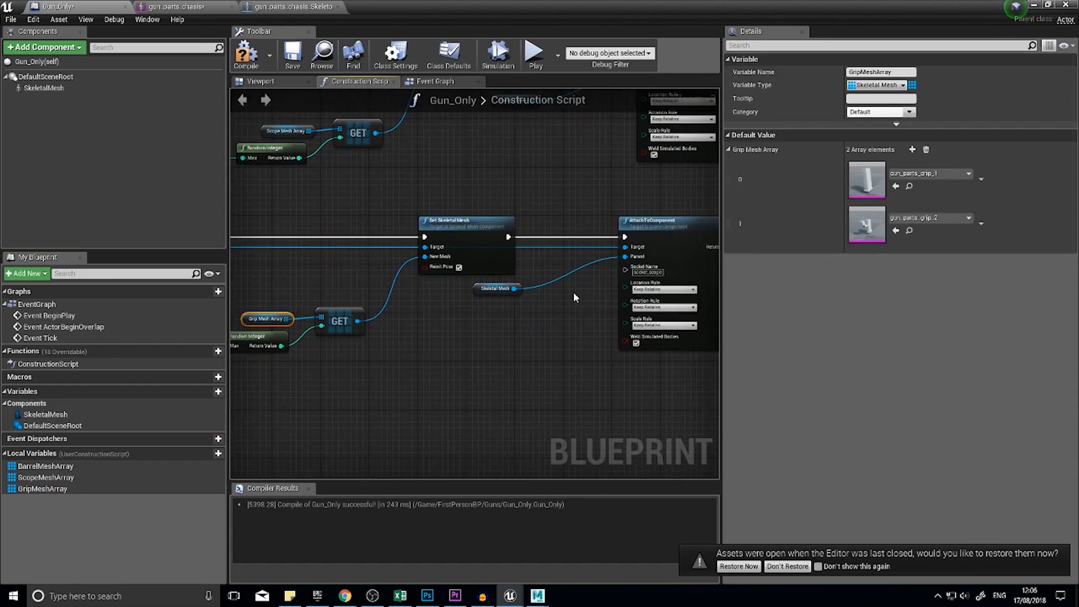
pyautogui.moveTo(594, 323); pyautogui.dragTo(450, 320, button='right')
pyautogui.scroll(1, 450, 319)
pyautogui.click(518, 263)
pyautogui.write('socket_gri')
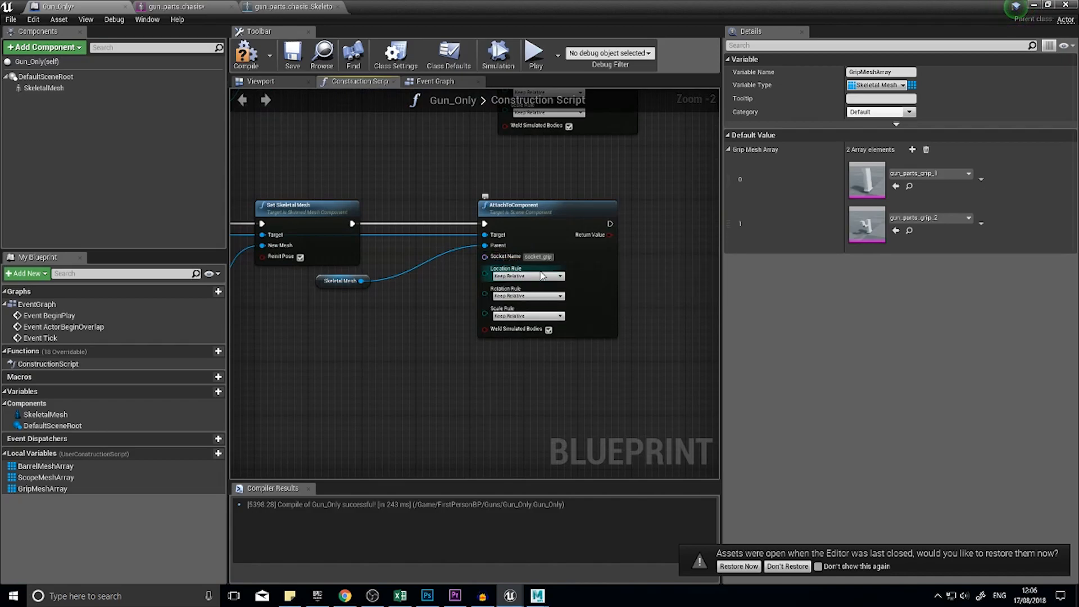
pyautogui.click(247, 53)
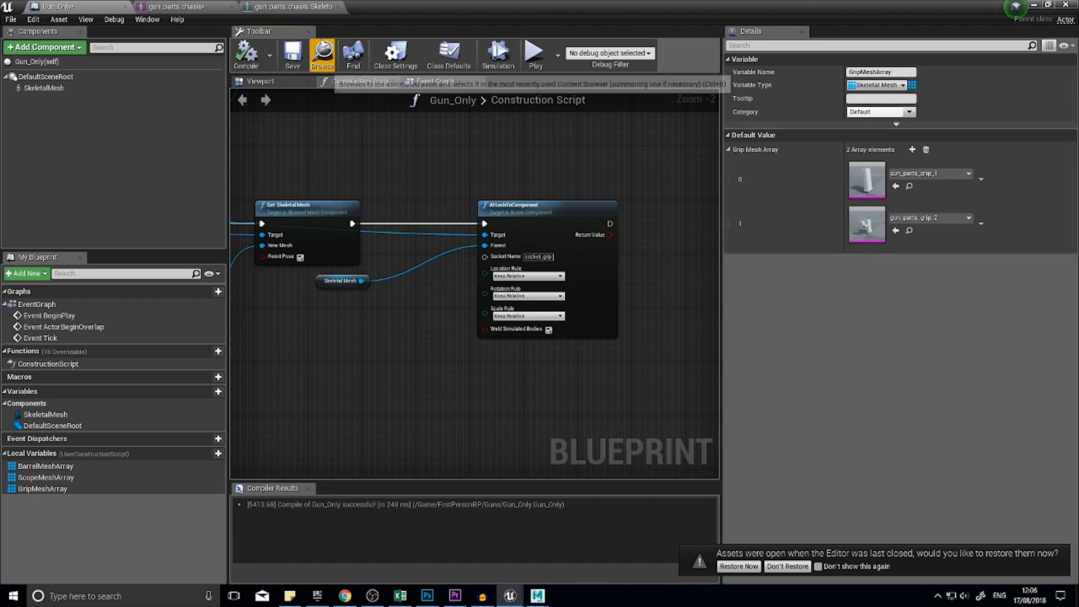
pyautogui.click(274, 83)
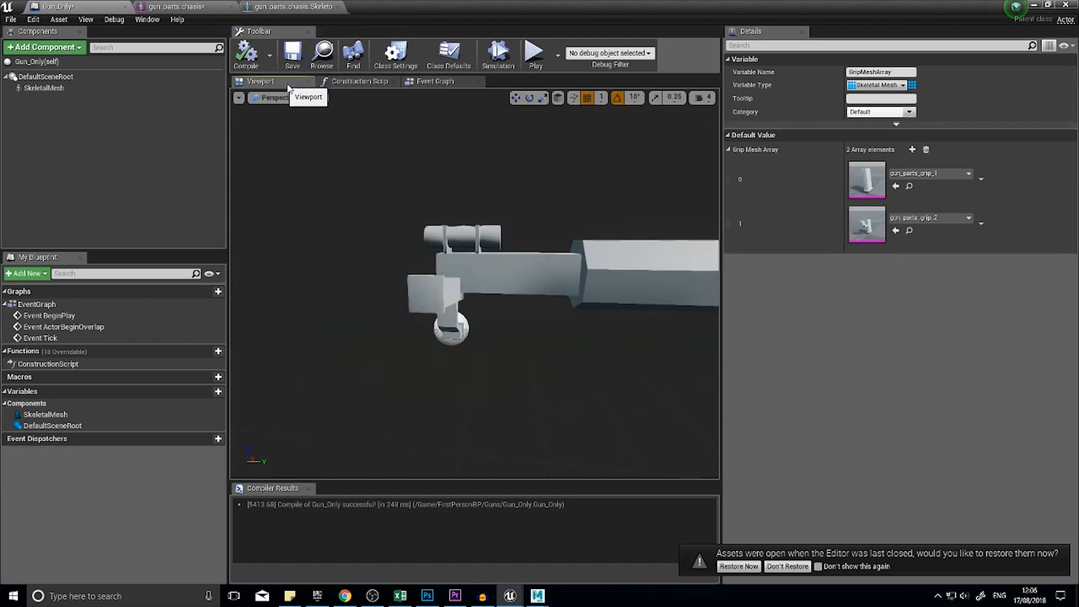
pyautogui.keyDown('alt'); pyautogui.moveTo(469, 280); pyautogui.dragTo(395, 269); pyautogui.keyUp('alt')
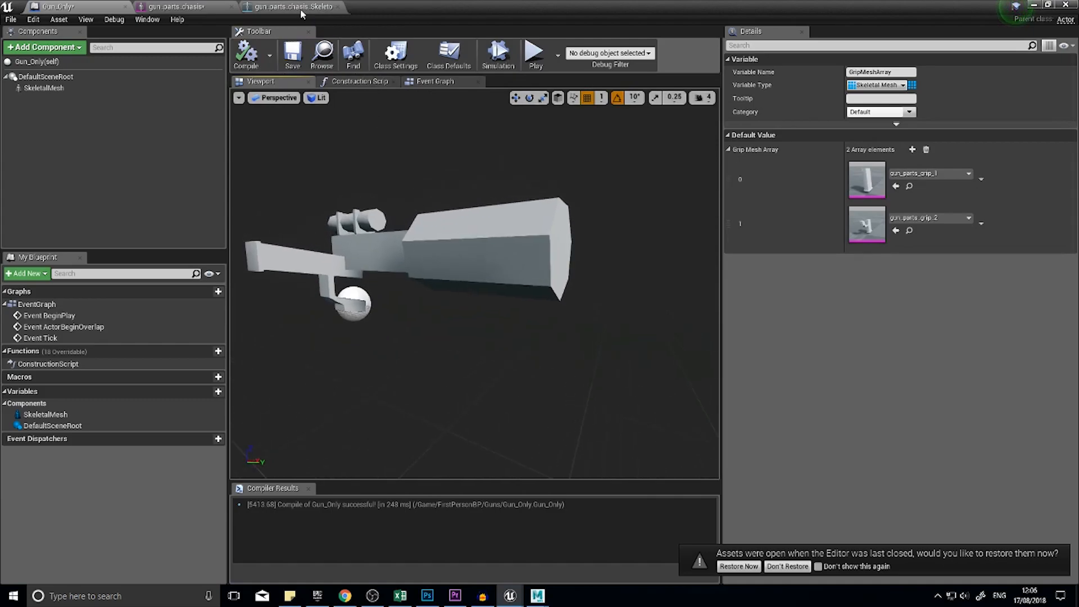
# Step: Try to rotate socket_grip about its X axis in the chassis skeleton, and delete the accidental duplicate socket_grip_0
pyautogui.click(270, 7)
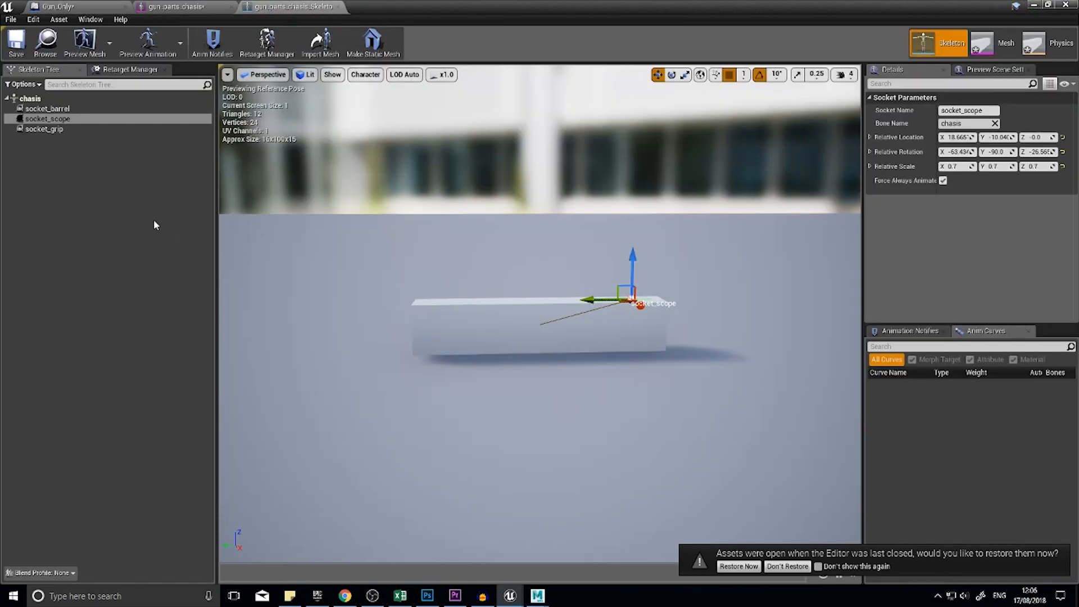
pyautogui.click(42, 128)
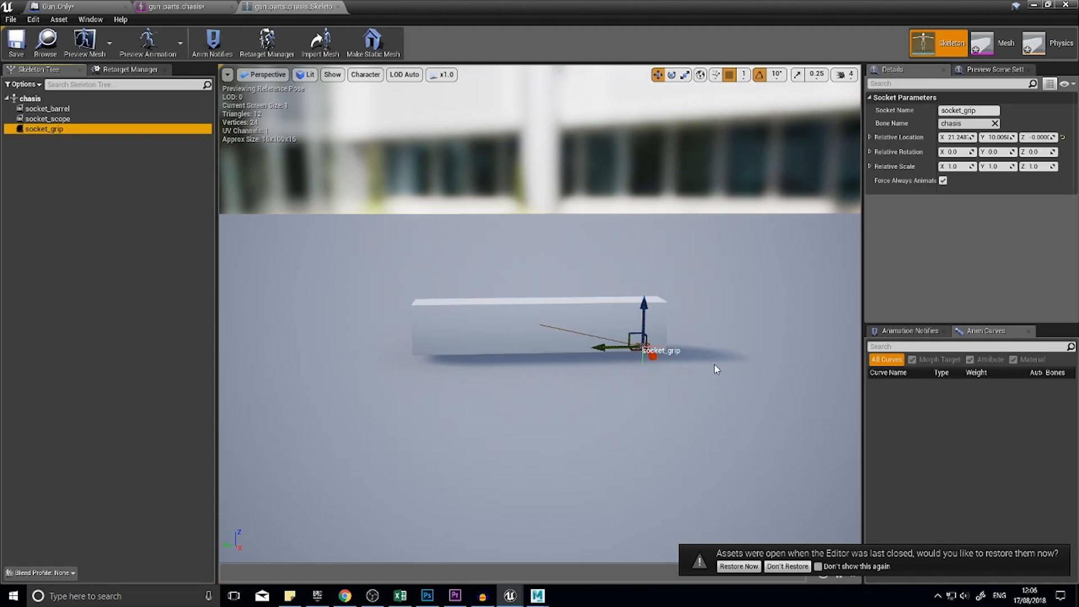
pyautogui.click(671, 76)
pyautogui.keyDown('alt'); pyautogui.moveTo(656, 319); pyautogui.dragTo(653, 322); pyautogui.keyUp('alt')
pyautogui.keyDown('alt'); pyautogui.moveTo(690, 368); pyautogui.dragTo(731, 379); pyautogui.keyUp('alt')
pyautogui.moveTo(656, 306); pyautogui.dragTo(660, 318)
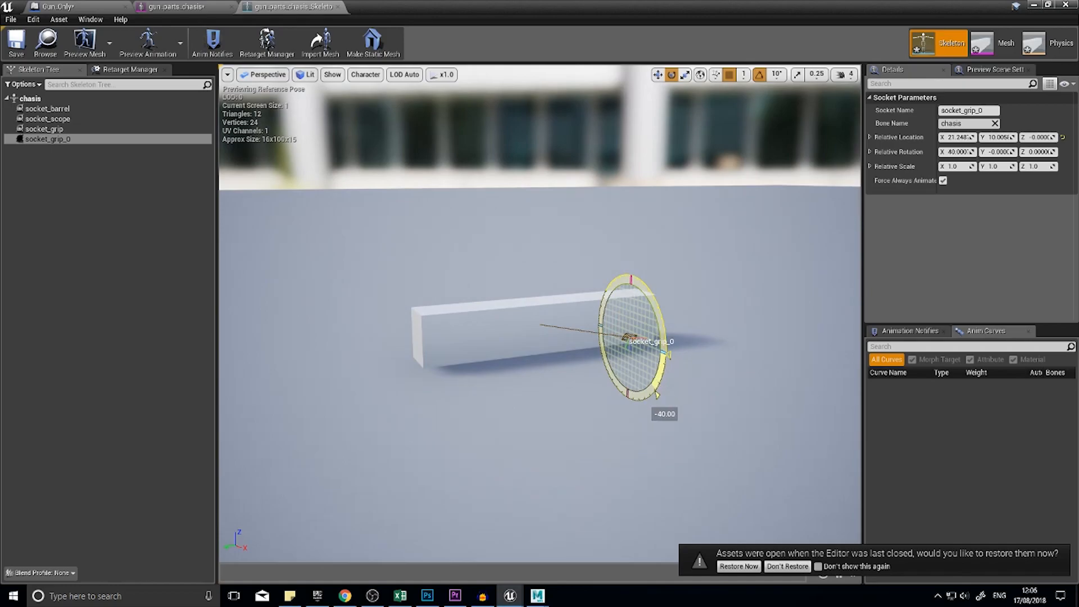
pyautogui.click(59, 139)
pyautogui.press('Delete')
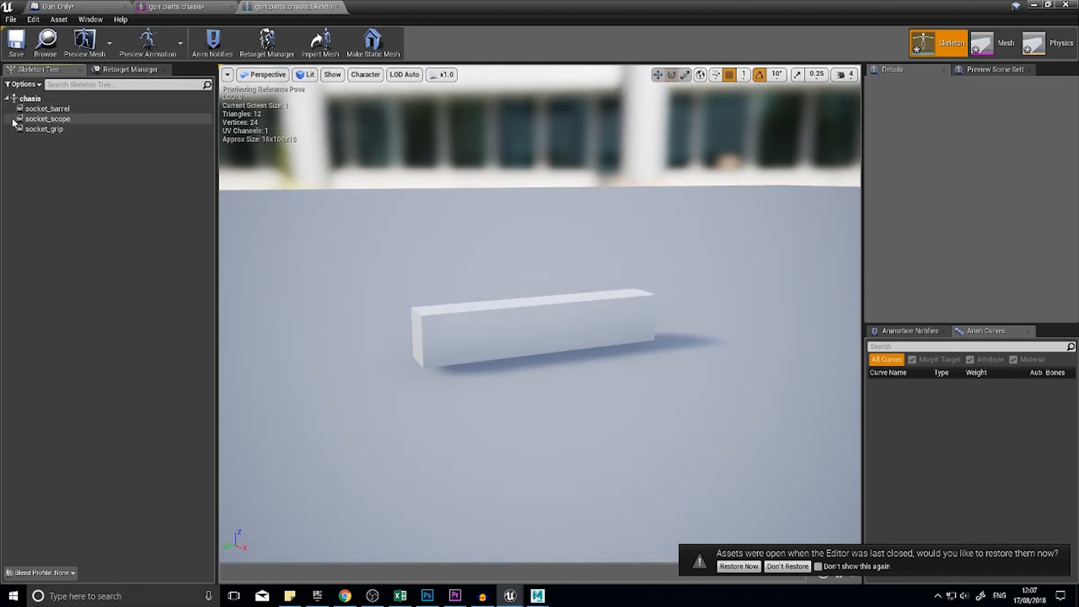
# Step: Rotate socket_grip to a relative X rotation of 90 and check the grip's orientation in Gun_Only
pyautogui.click(96, 130)
pyautogui.moveTo(653, 313); pyautogui.dragTo(662, 387)
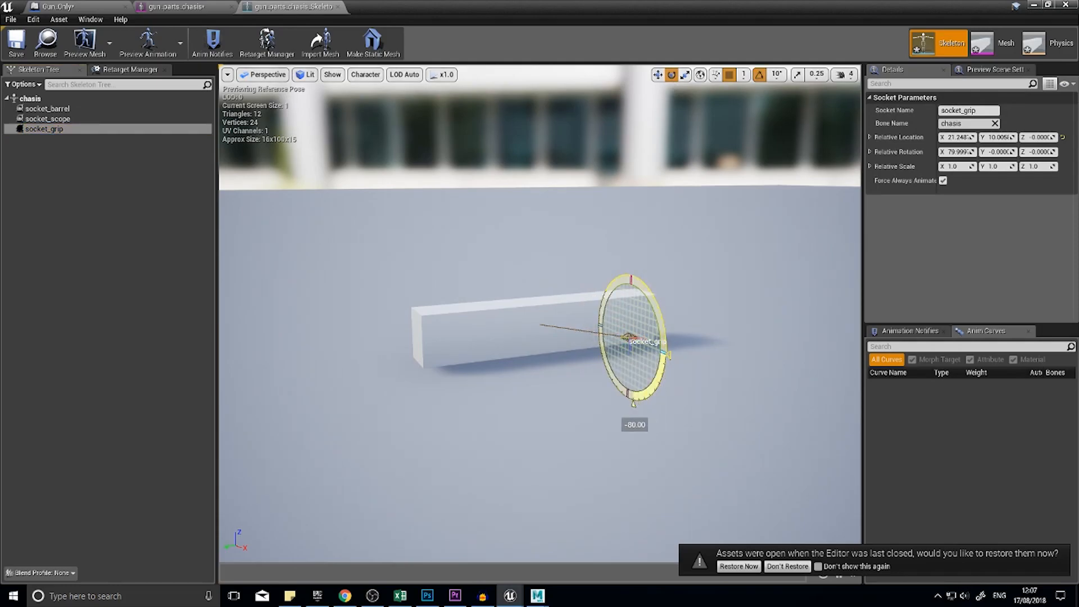
pyautogui.moveTo(662, 393); pyautogui.dragTo(656, 283)
pyautogui.moveTo(663, 322); pyautogui.dragTo(667, 344)
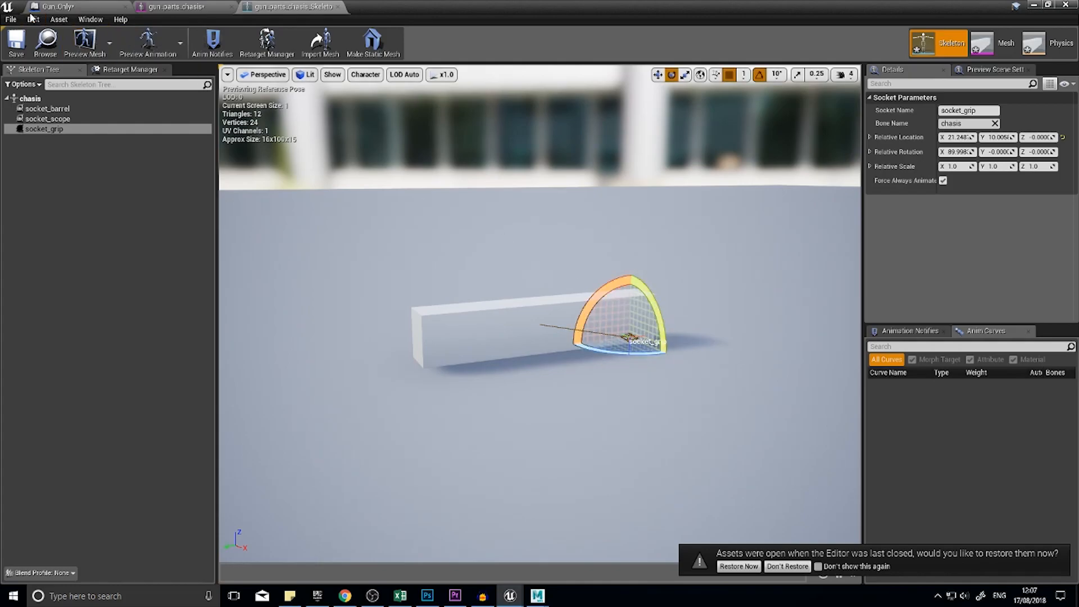
pyautogui.click(60, 6)
pyautogui.keyDown('alt'); pyautogui.moveTo(475, 284); pyautogui.dragTo(441, 252); pyautogui.keyUp('alt')
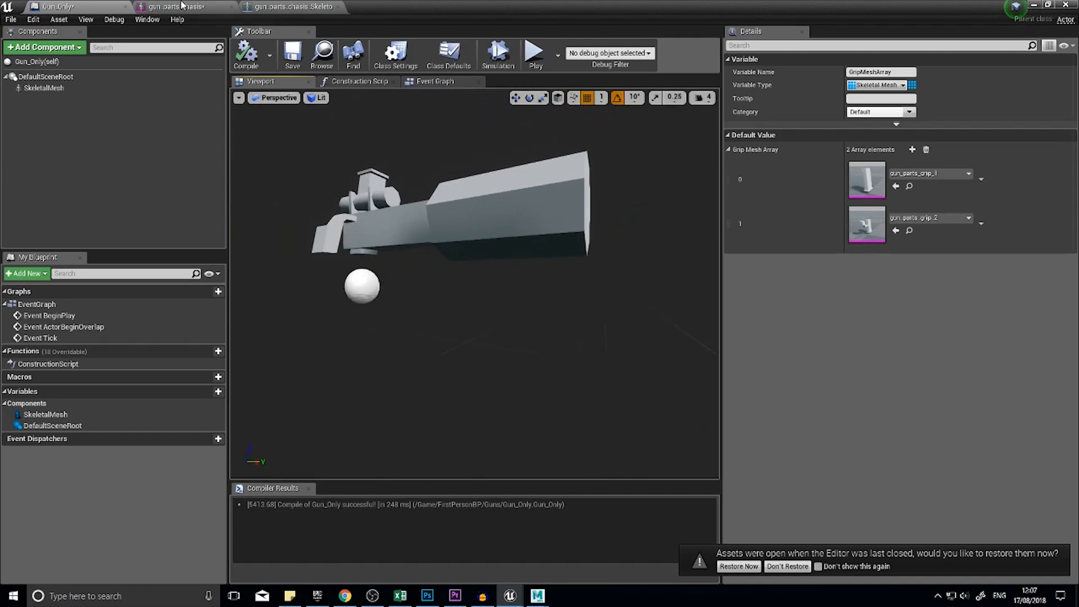
# Step: Rotate socket_grip to a relative X rotation of -90 in the chassis skeleton and inspect the grip in Gun_Only
pyautogui.click(289, 7)
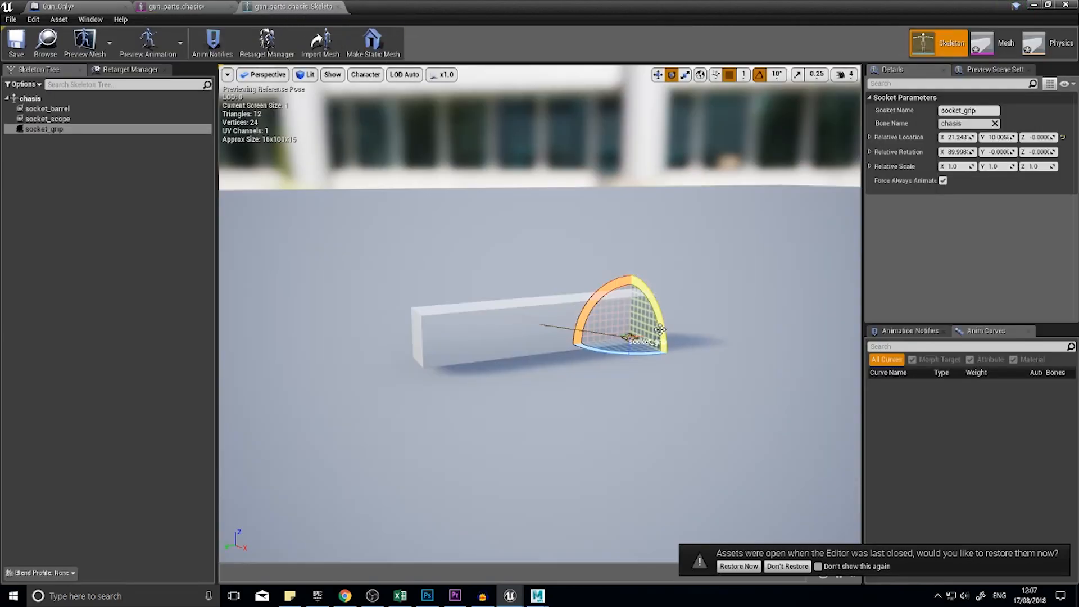
pyautogui.moveTo(659, 329); pyautogui.dragTo(663, 333)
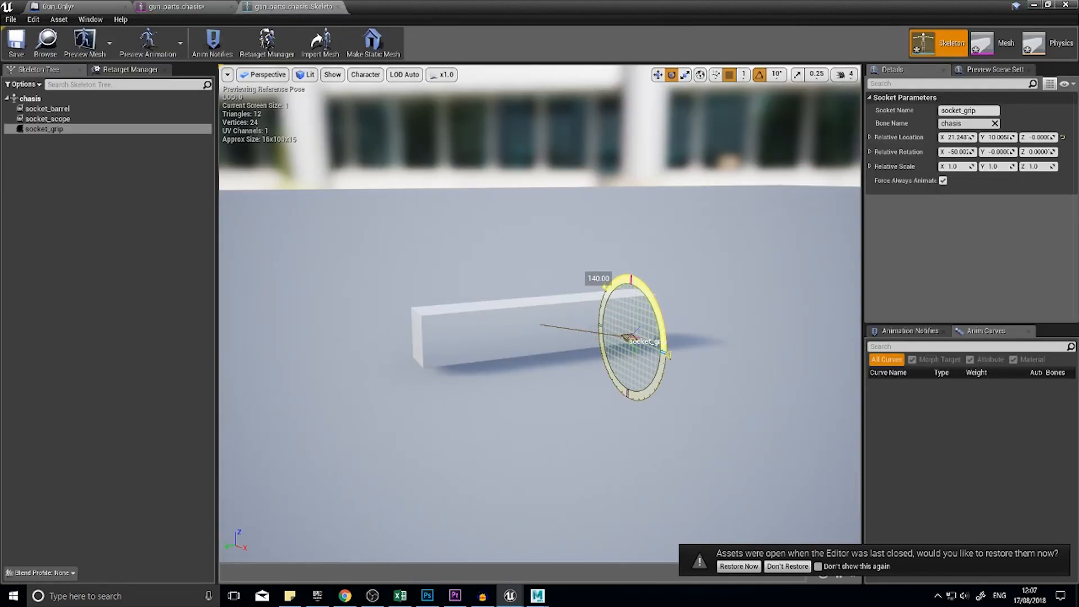
pyautogui.moveTo(663, 333); pyautogui.dragTo(663, 332)
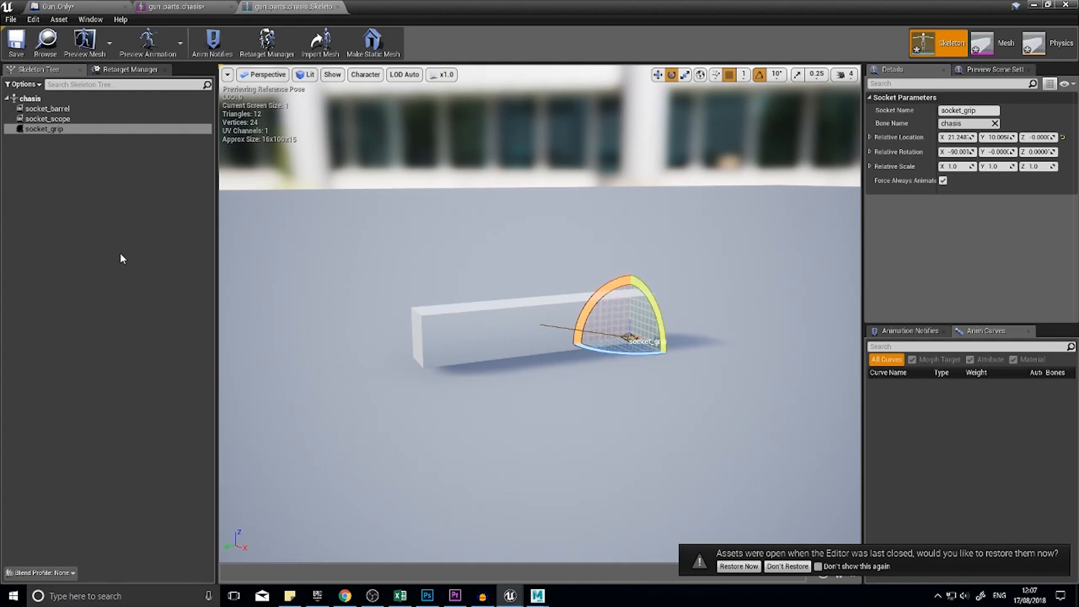
pyautogui.click(56, 6)
pyautogui.keyDown('alt'); pyautogui.moveTo(360, 180); pyautogui.dragTo(320, 179); pyautogui.keyUp('alt')
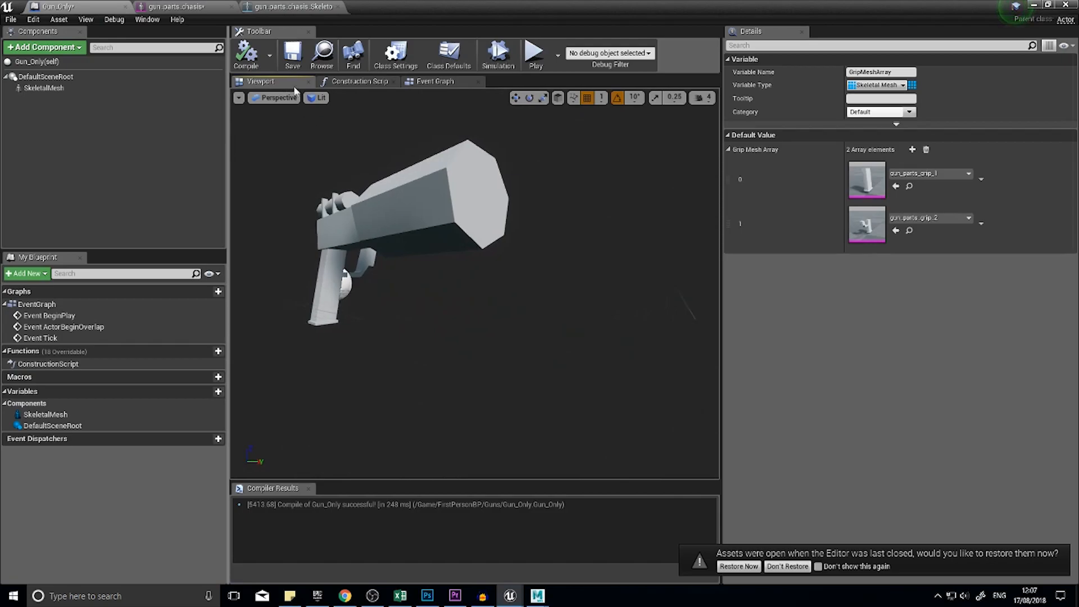
# Step: Turn socket_grip about the vertical axis to a relative Y rotation of 90, then inspect and recompile Gun_Only to re-randomise the parts
pyautogui.click(293, 6)
pyautogui.moveTo(627, 352); pyautogui.dragTo(628, 351)
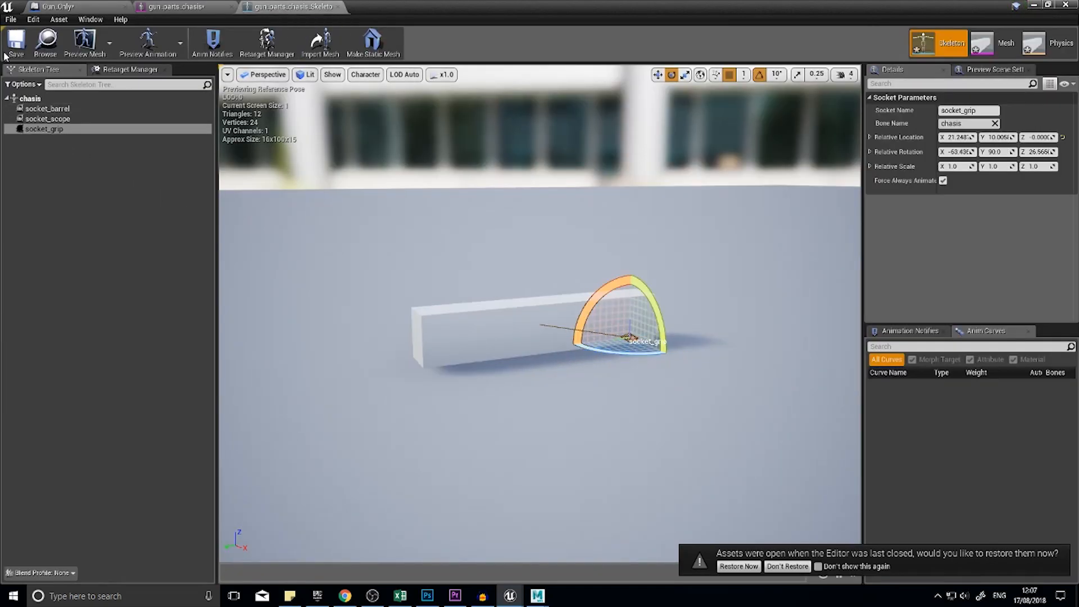
pyautogui.click(56, 6)
pyautogui.keyDown('alt'); pyautogui.moveTo(475, 284); pyautogui.dragTo(428, 306); pyautogui.keyUp('alt')
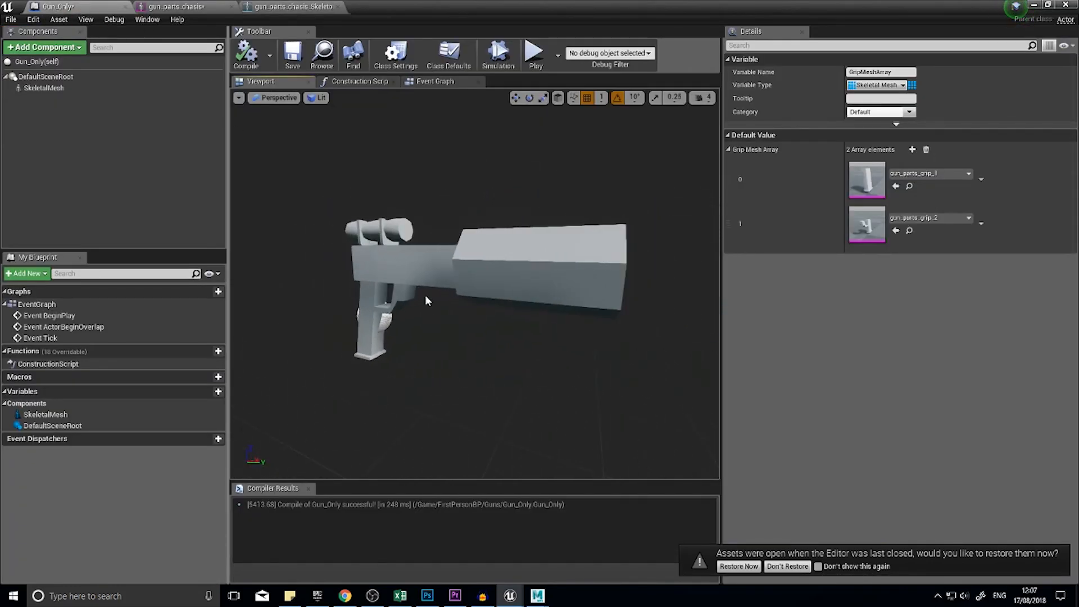
pyautogui.click(246, 59)
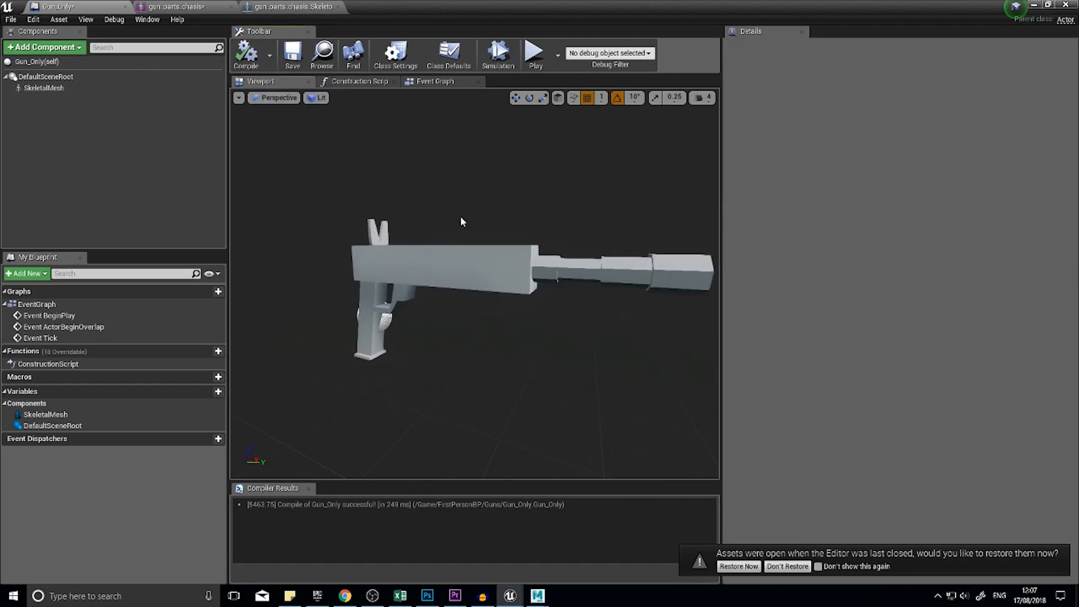
# Step: Recompile Gun_Only repeatedly to cycle through random barrel, scope and grip combinations and check how the parts fit the chassis
pyautogui.click(245, 56)
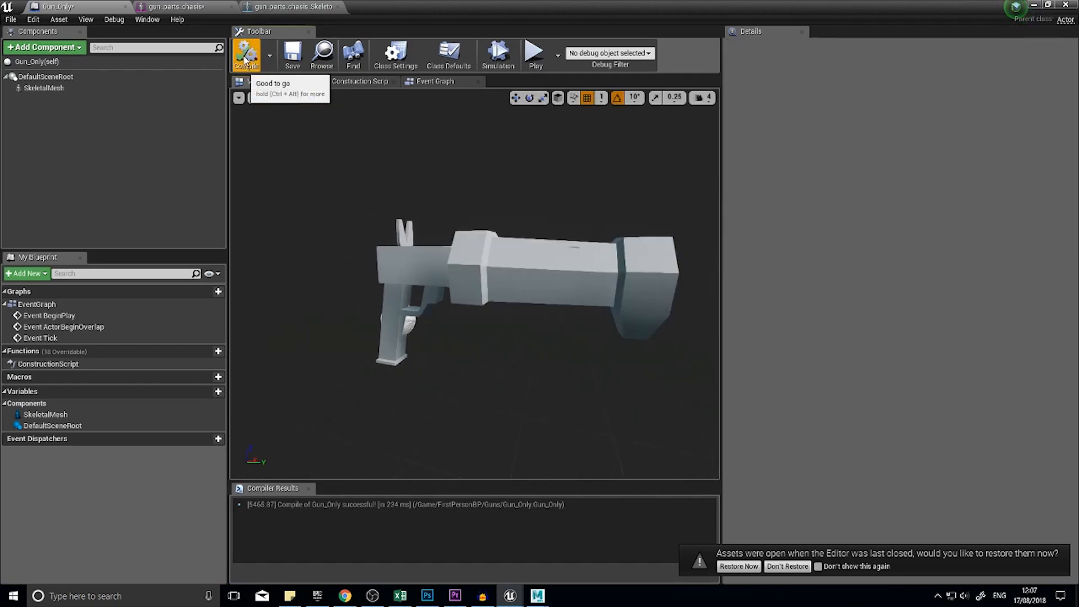
pyautogui.click(245, 59)
pyautogui.click(245, 59)
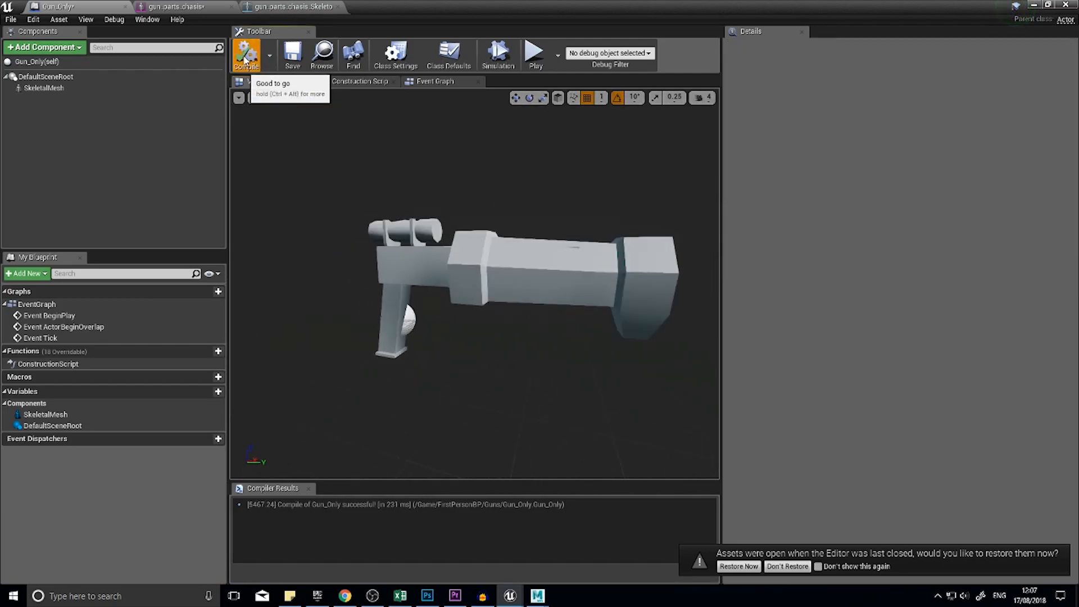
pyautogui.click(245, 59)
pyautogui.click(244, 59)
pyautogui.click(245, 58)
pyautogui.click(245, 58)
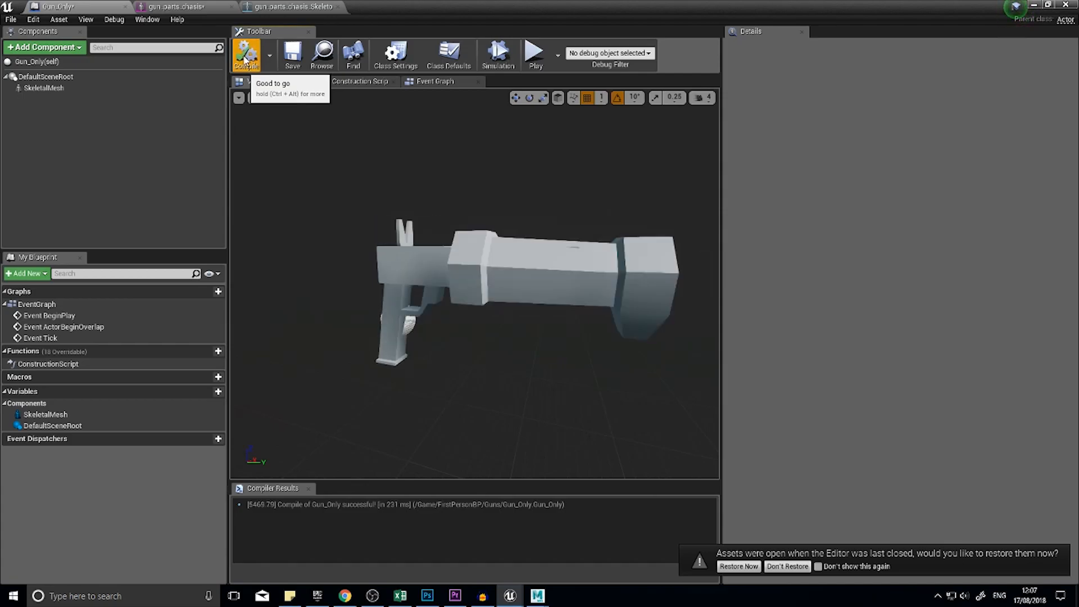
pyautogui.click(245, 59)
pyautogui.click(244, 58)
pyautogui.click(244, 59)
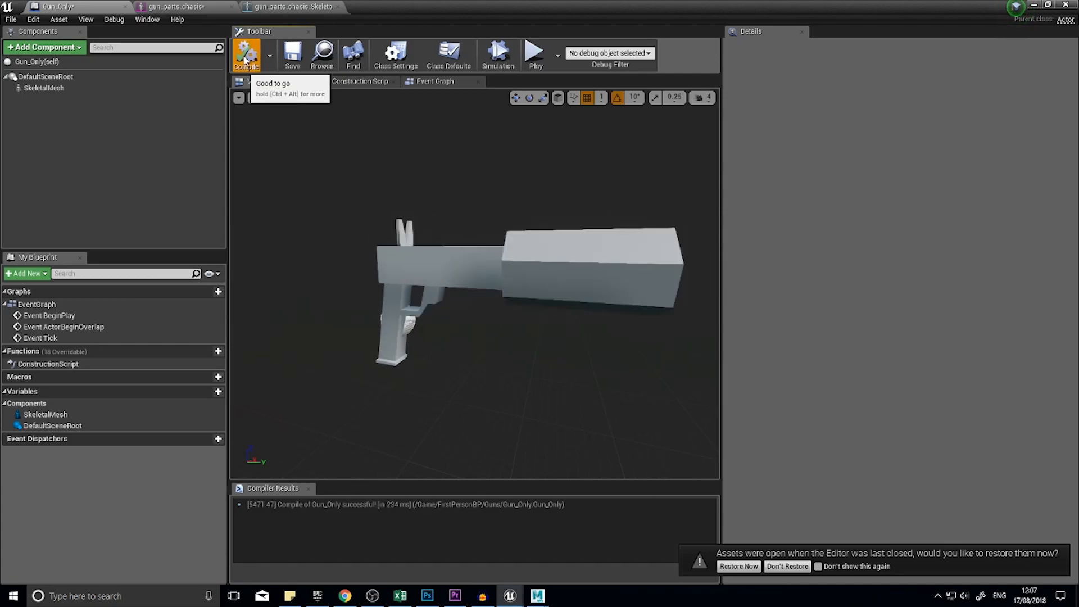
pyautogui.click(244, 59)
pyautogui.moveTo(514, 354)
pyautogui.keyDown('alt'); pyautogui.mouseDown()
pyautogui.moveTo(387, 359)
pyautogui.moveTo(382, 371)
pyautogui.moveTo(503, 354)
pyautogui.moveTo(516, 369)
pyautogui.mouseUp(); pyautogui.keyUp('alt')
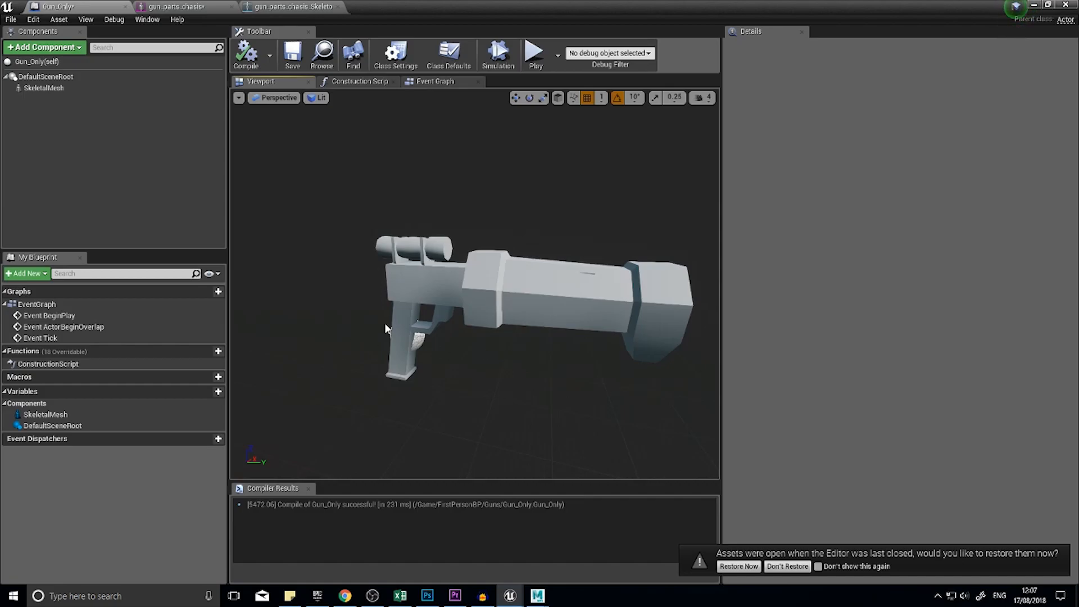
# Step: Review Gun_Only's construction script, examining the three sequence branches that pick and attach the barrel, scope and grip meshes
pyautogui.click(359, 82)
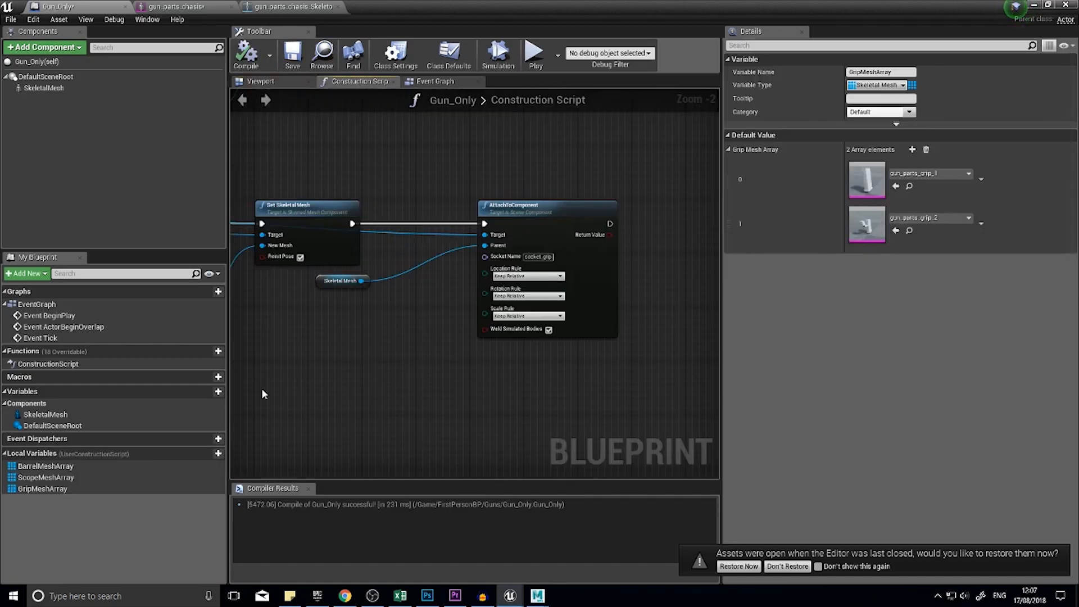
pyautogui.moveTo(385, 375); pyautogui.dragTo(549, 275, button='right')
pyautogui.scroll(-4, 511, 369)
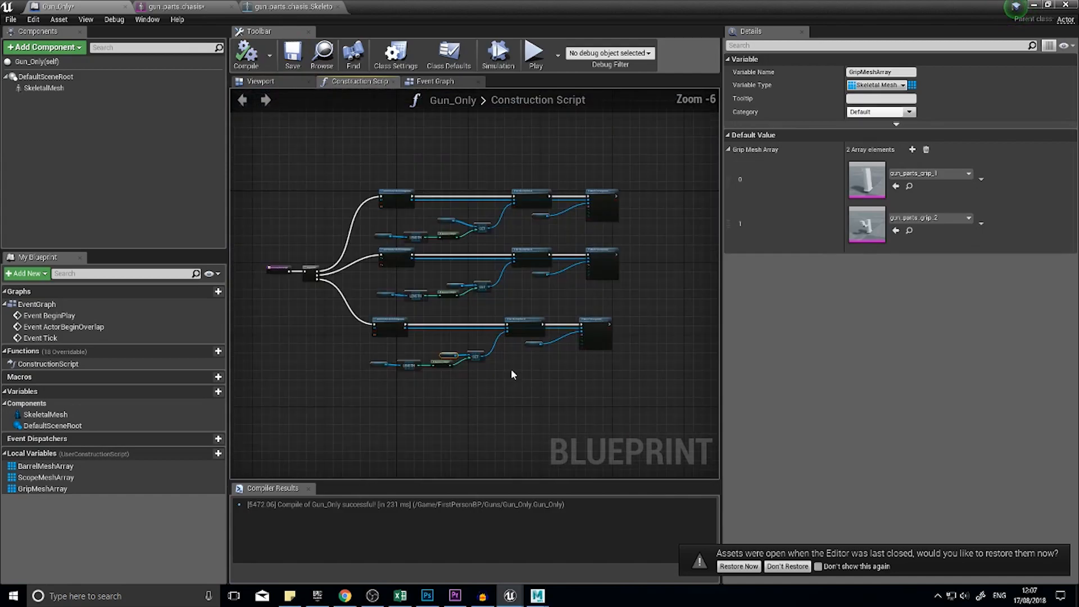
pyautogui.moveTo(436, 398); pyautogui.dragTo(513, 329, button='right')
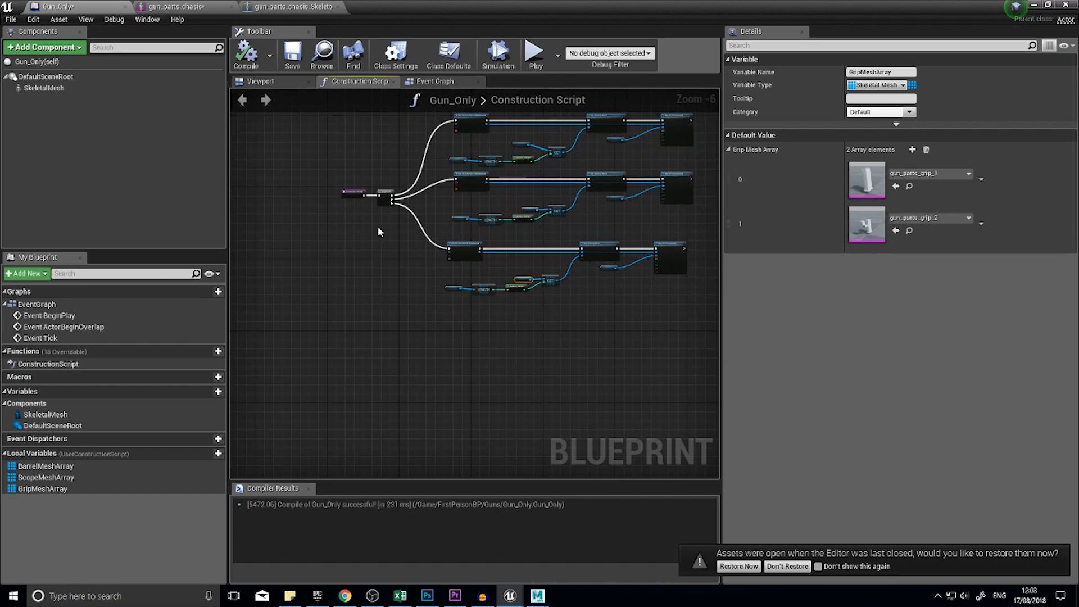
pyautogui.scroll(2, 416, 251)
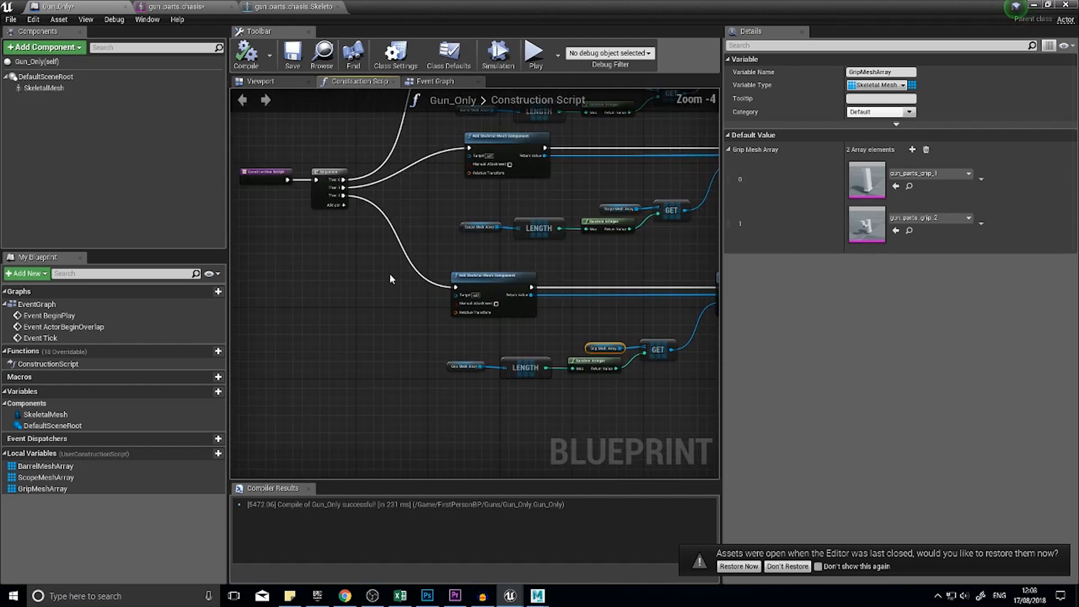
pyautogui.moveTo(481, 284); pyautogui.dragTo(376, 322, button='right')
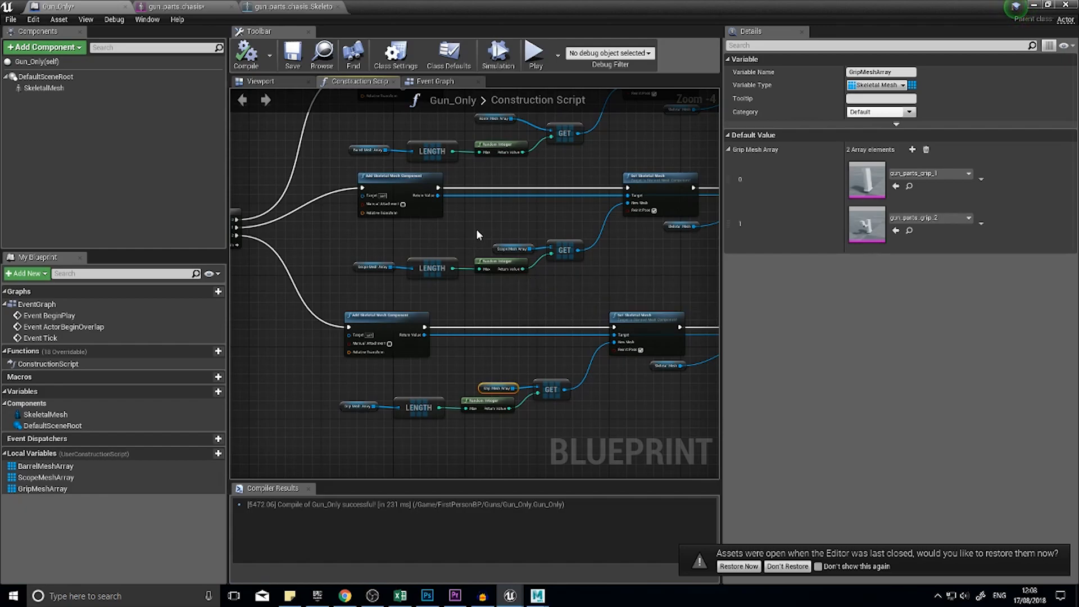
pyautogui.moveTo(477, 233); pyautogui.dragTo(411, 284, button='right')
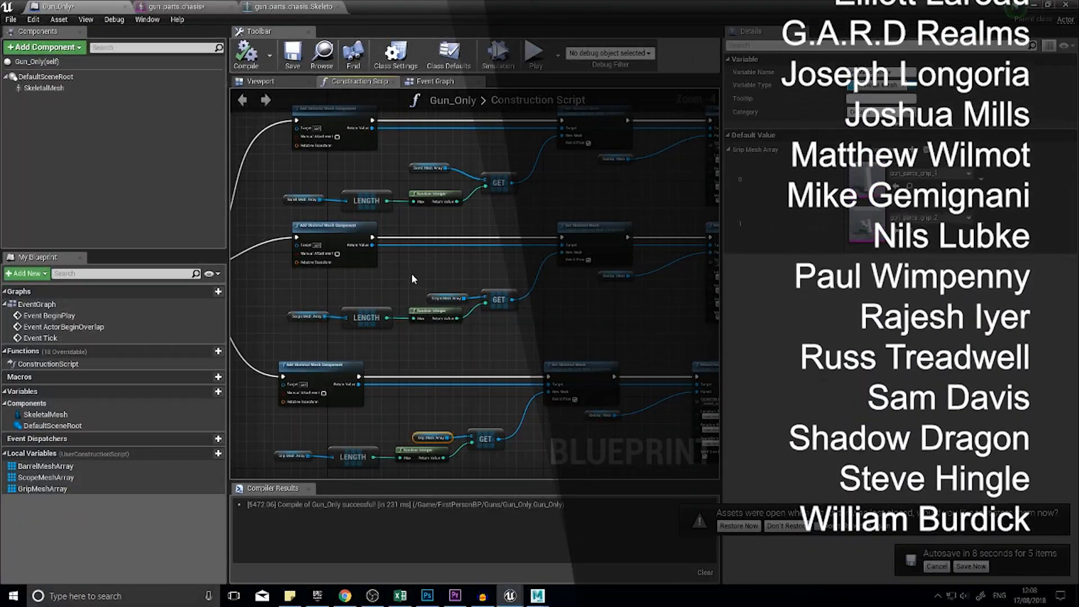
pyautogui.scroll(-2, 416, 269)
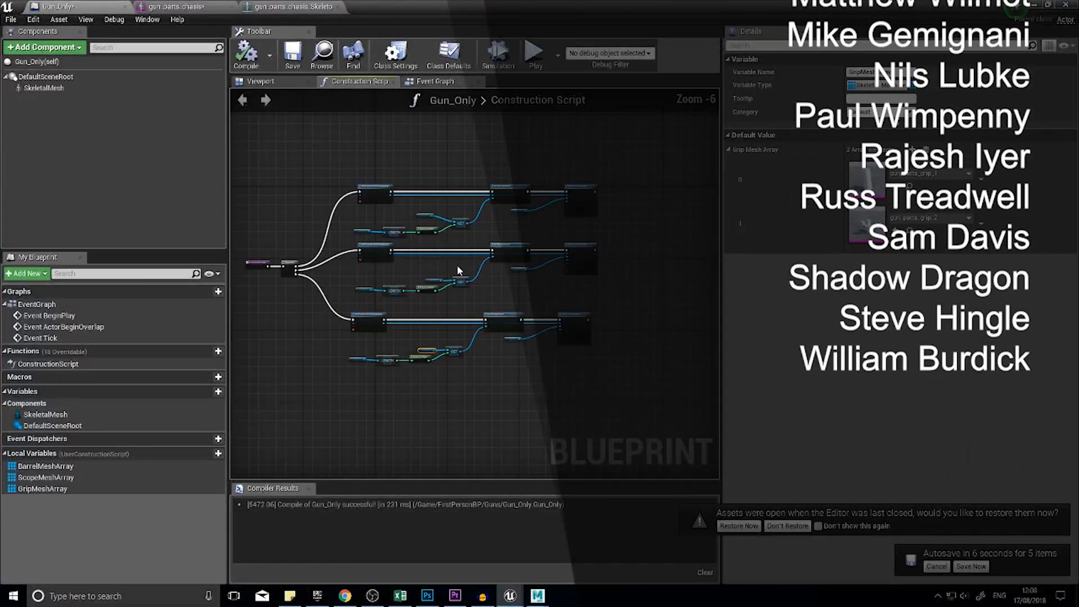
pyautogui.moveTo(468, 290); pyautogui.dragTo(475, 265, button='right')
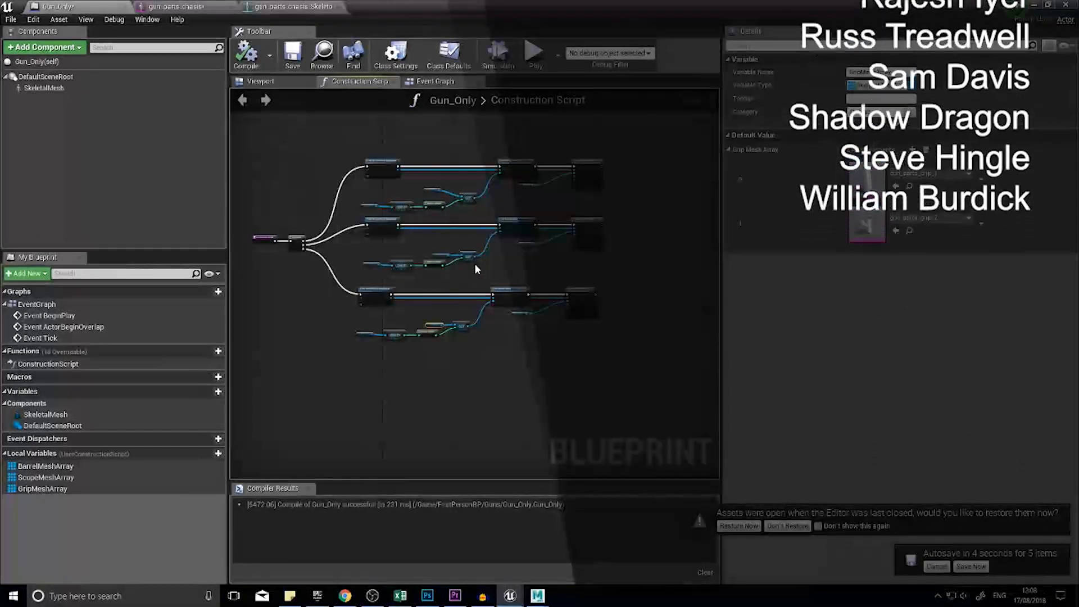